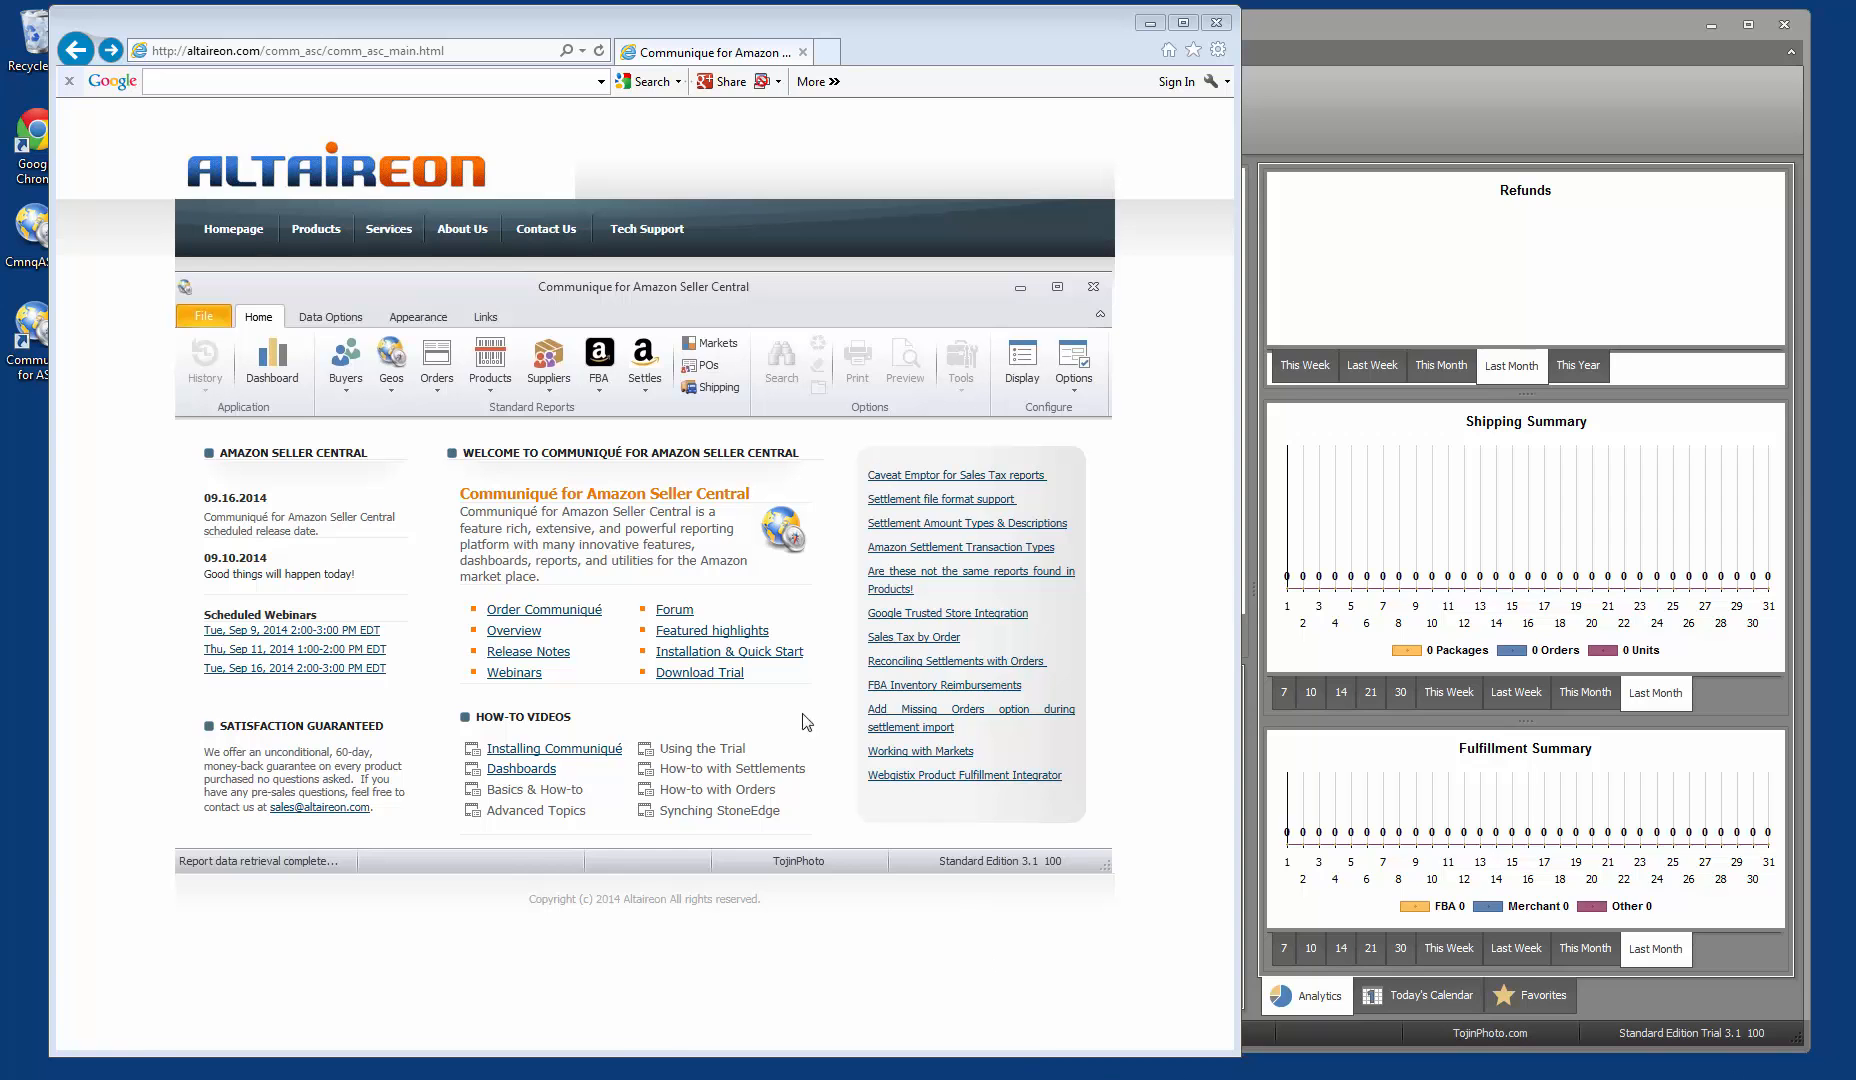
View the Communiqué for Amazon Seller Central trial download page and switch to the Communique application.
left_click(700, 673)
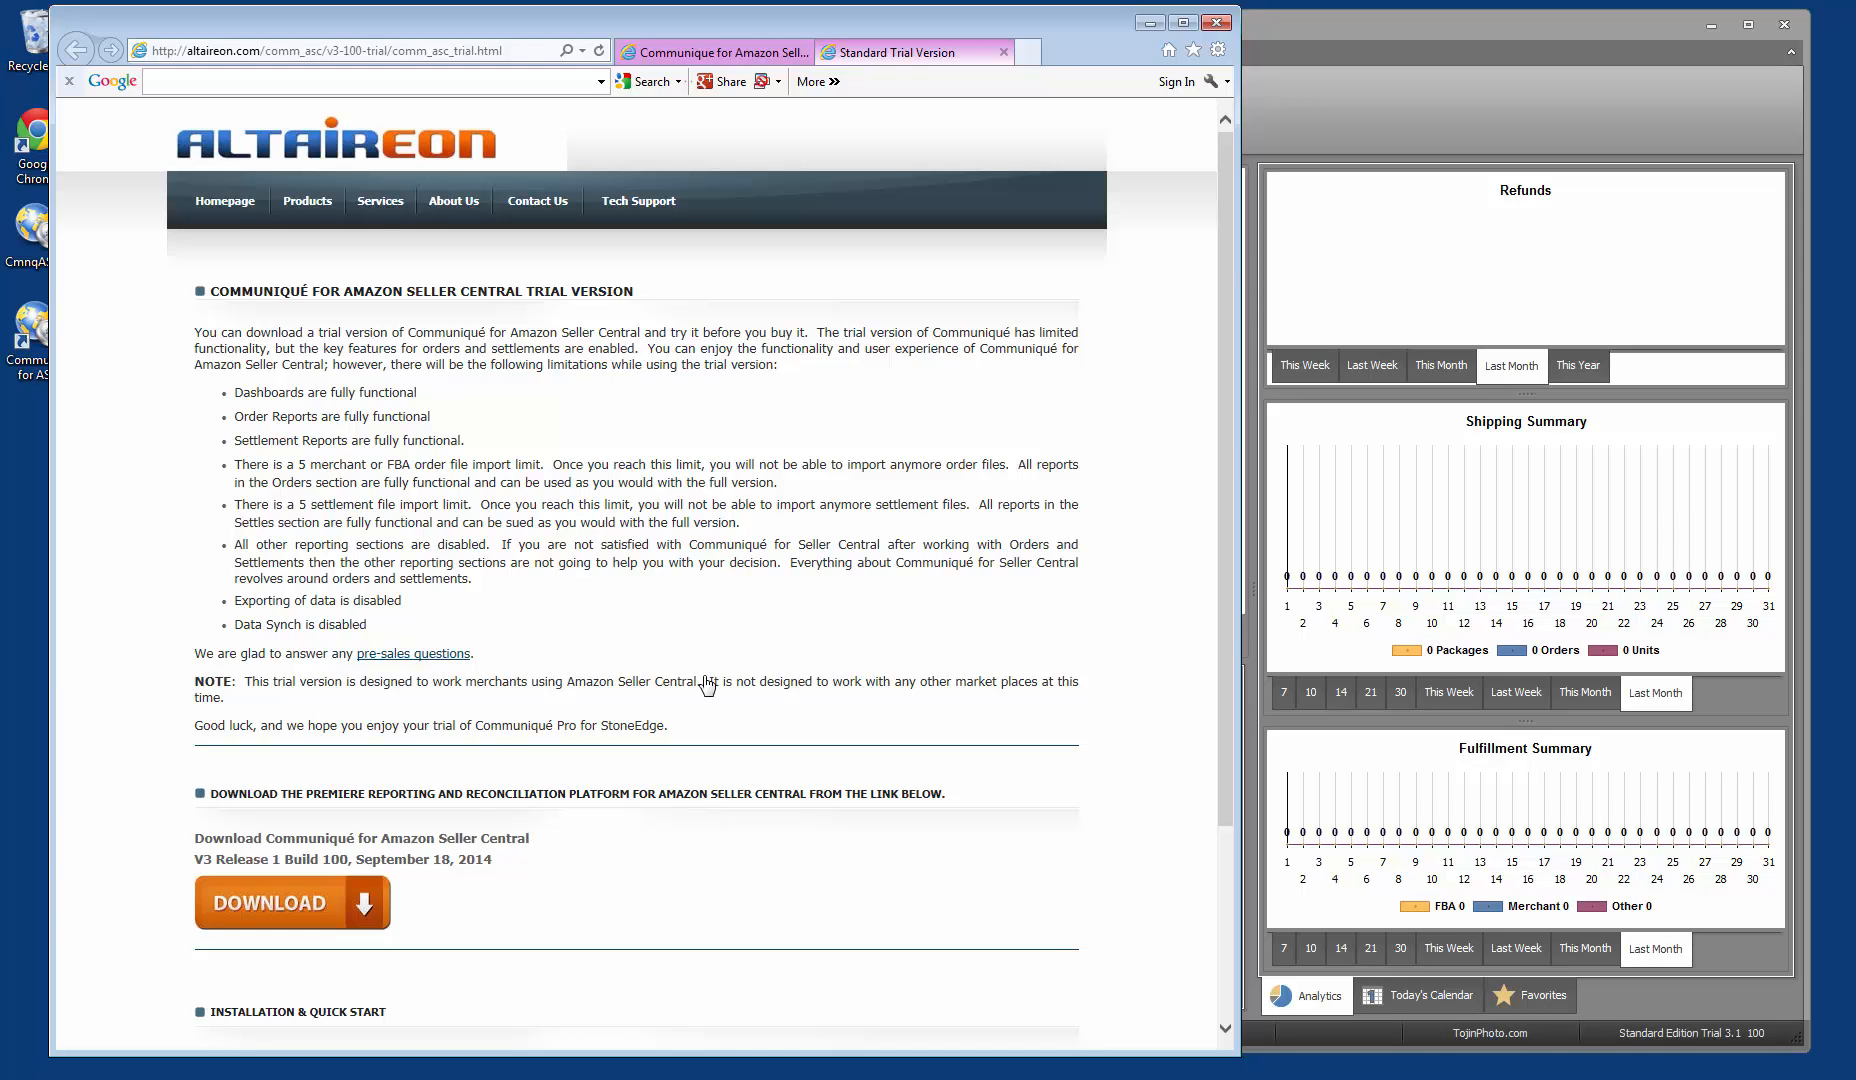
left_click(1250, 340)
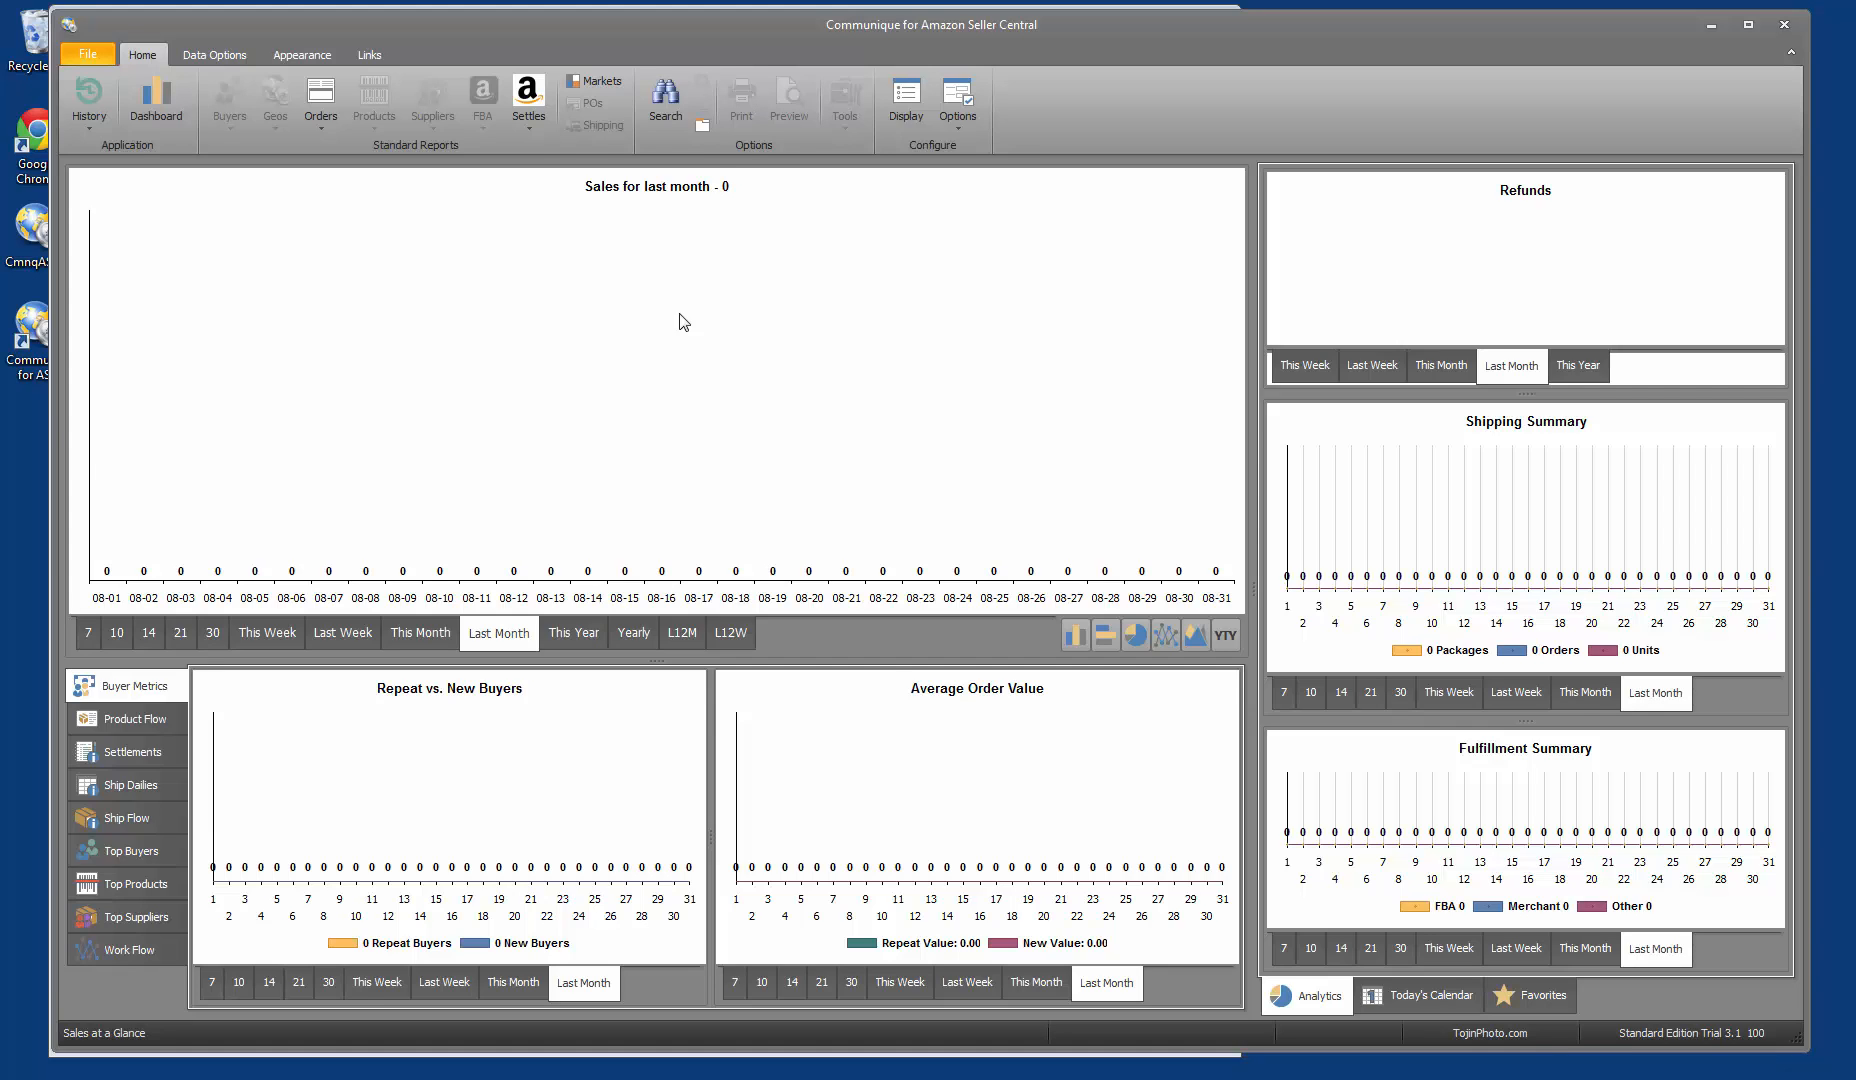
Open the order Data Feeds module and start an Orders Feed import.
left_click(326, 133)
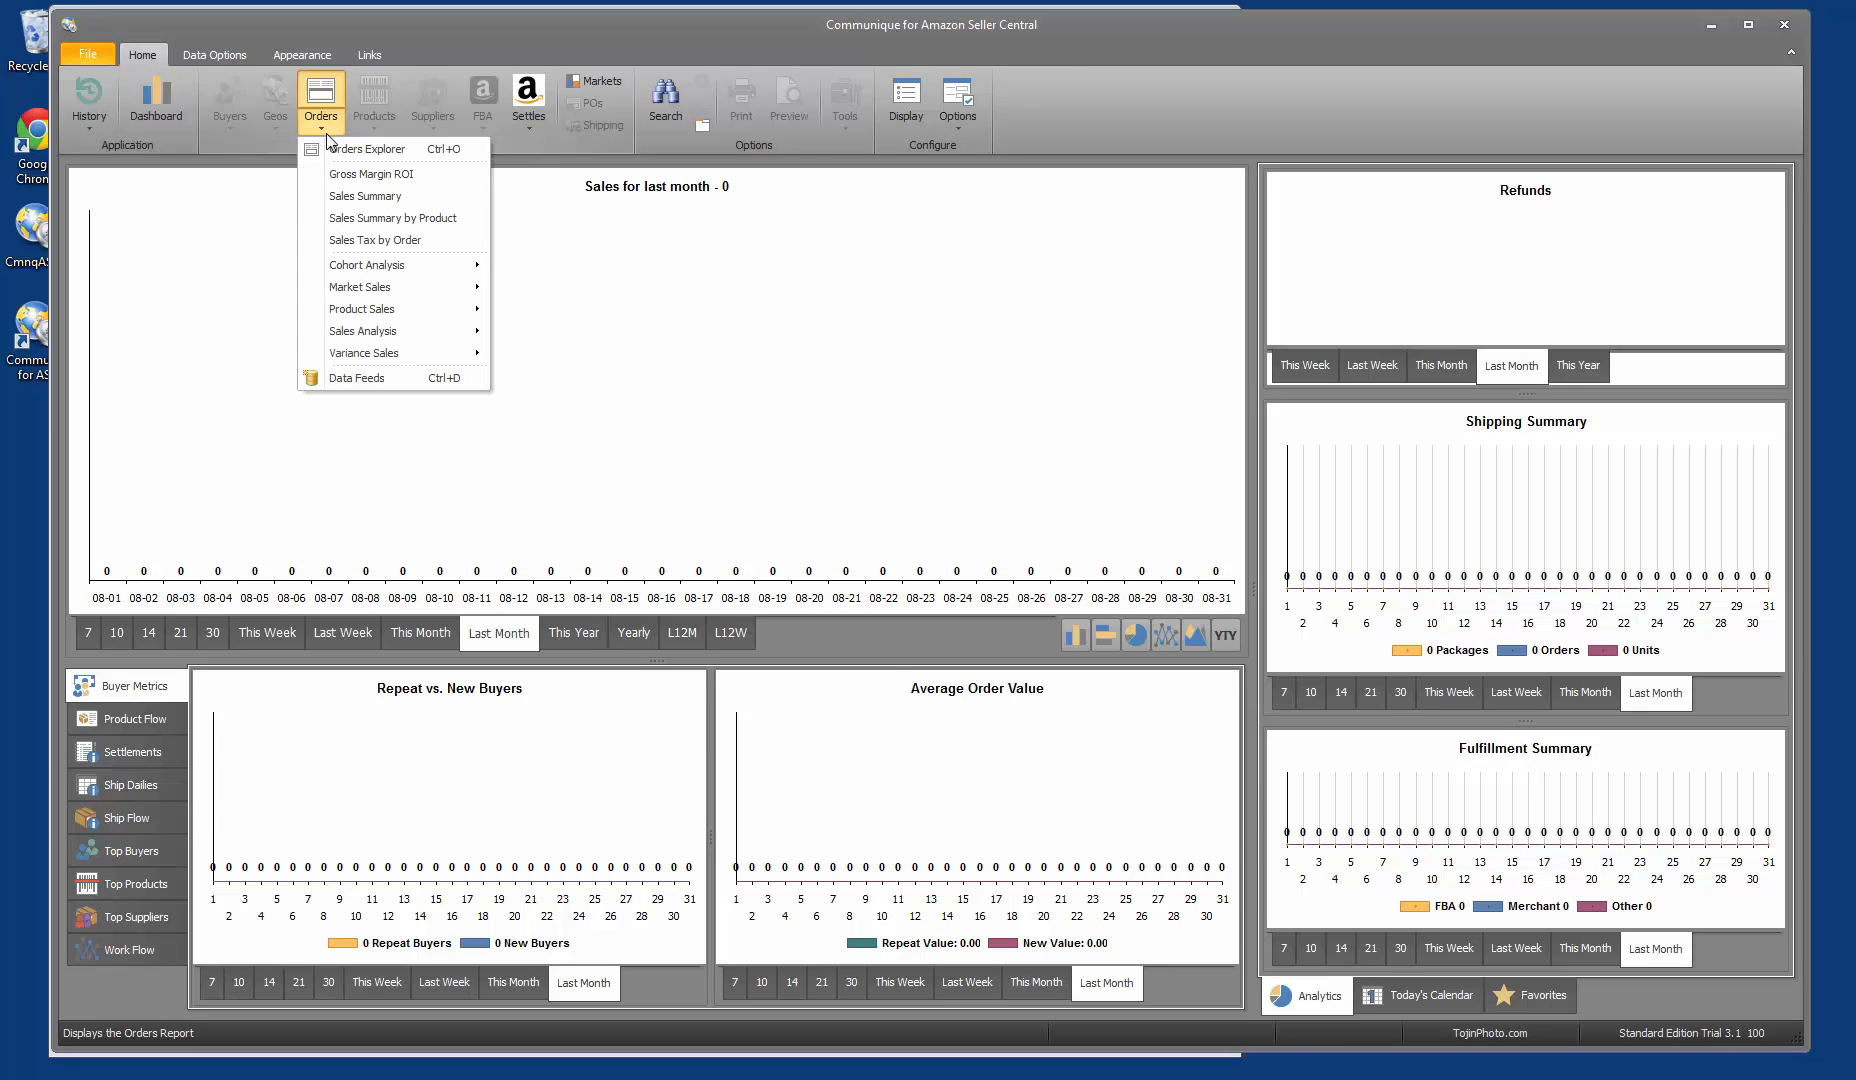
left_click(383, 378)
right_click(622, 451)
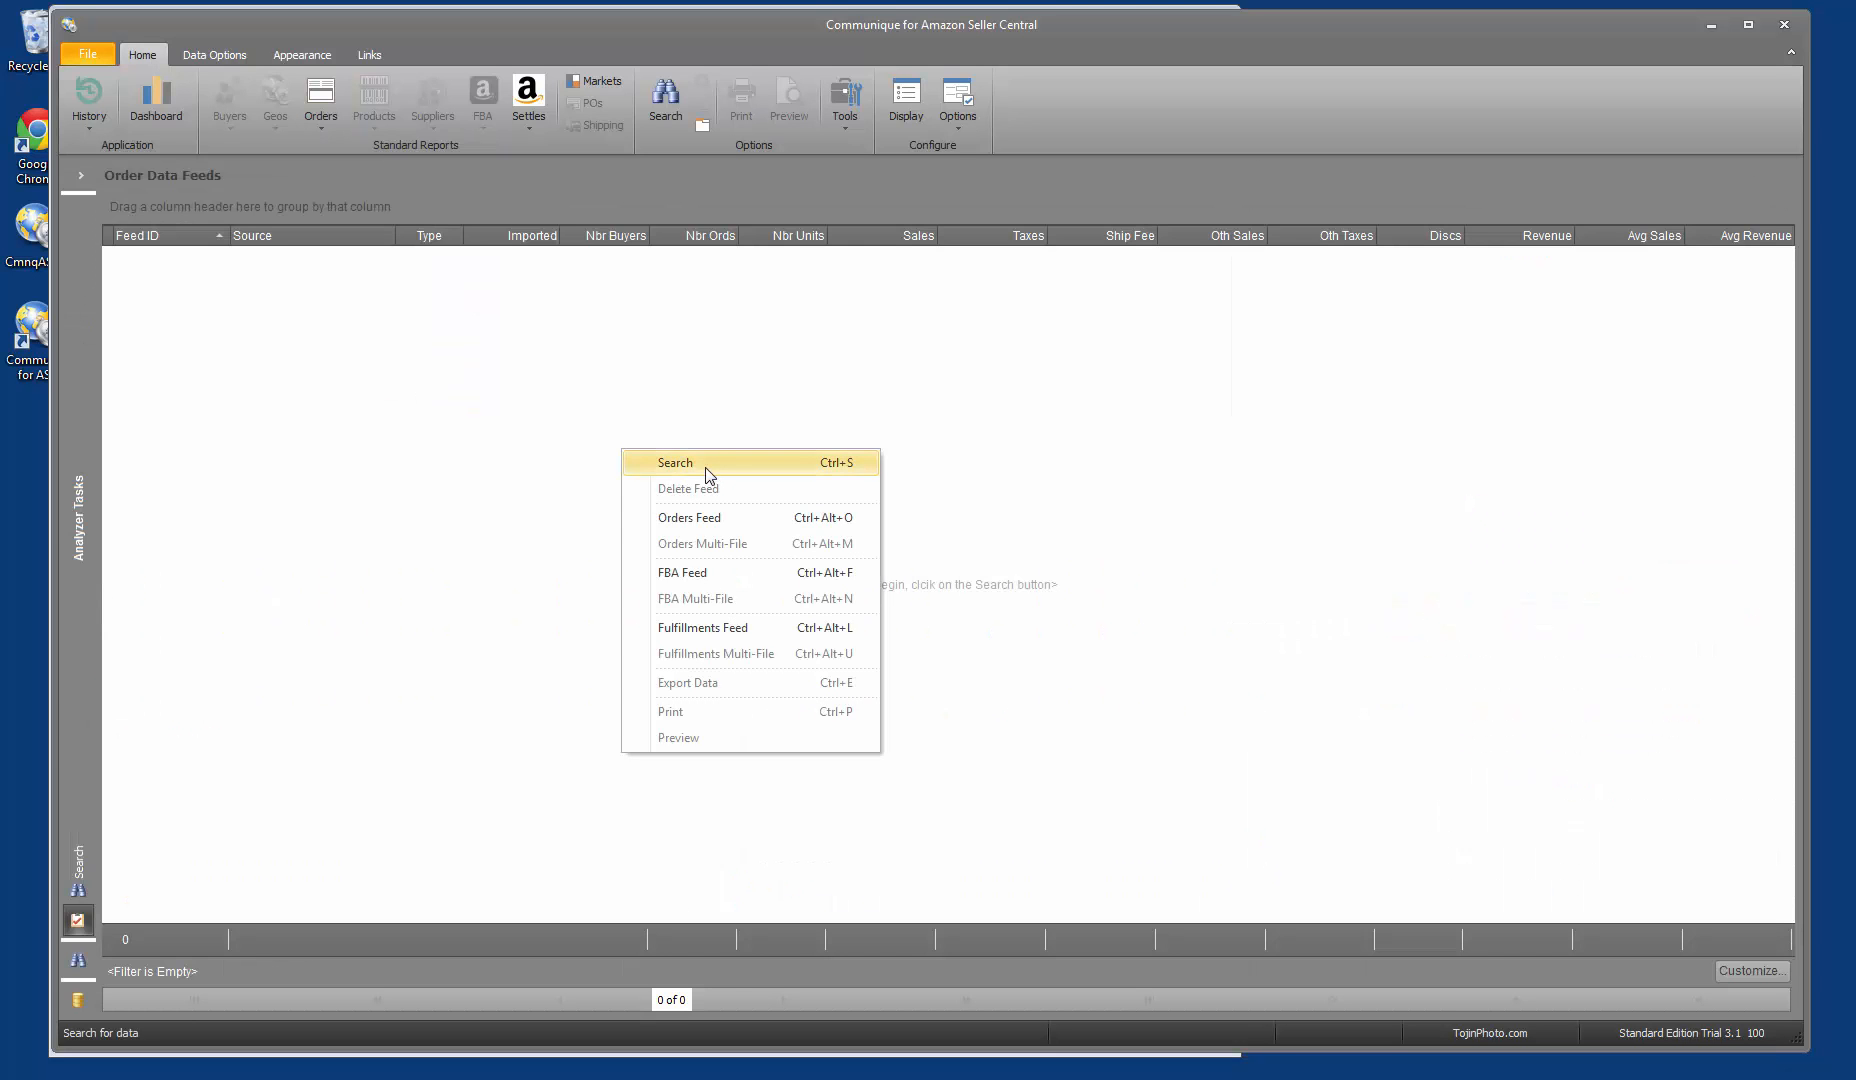
left_click(714, 520)
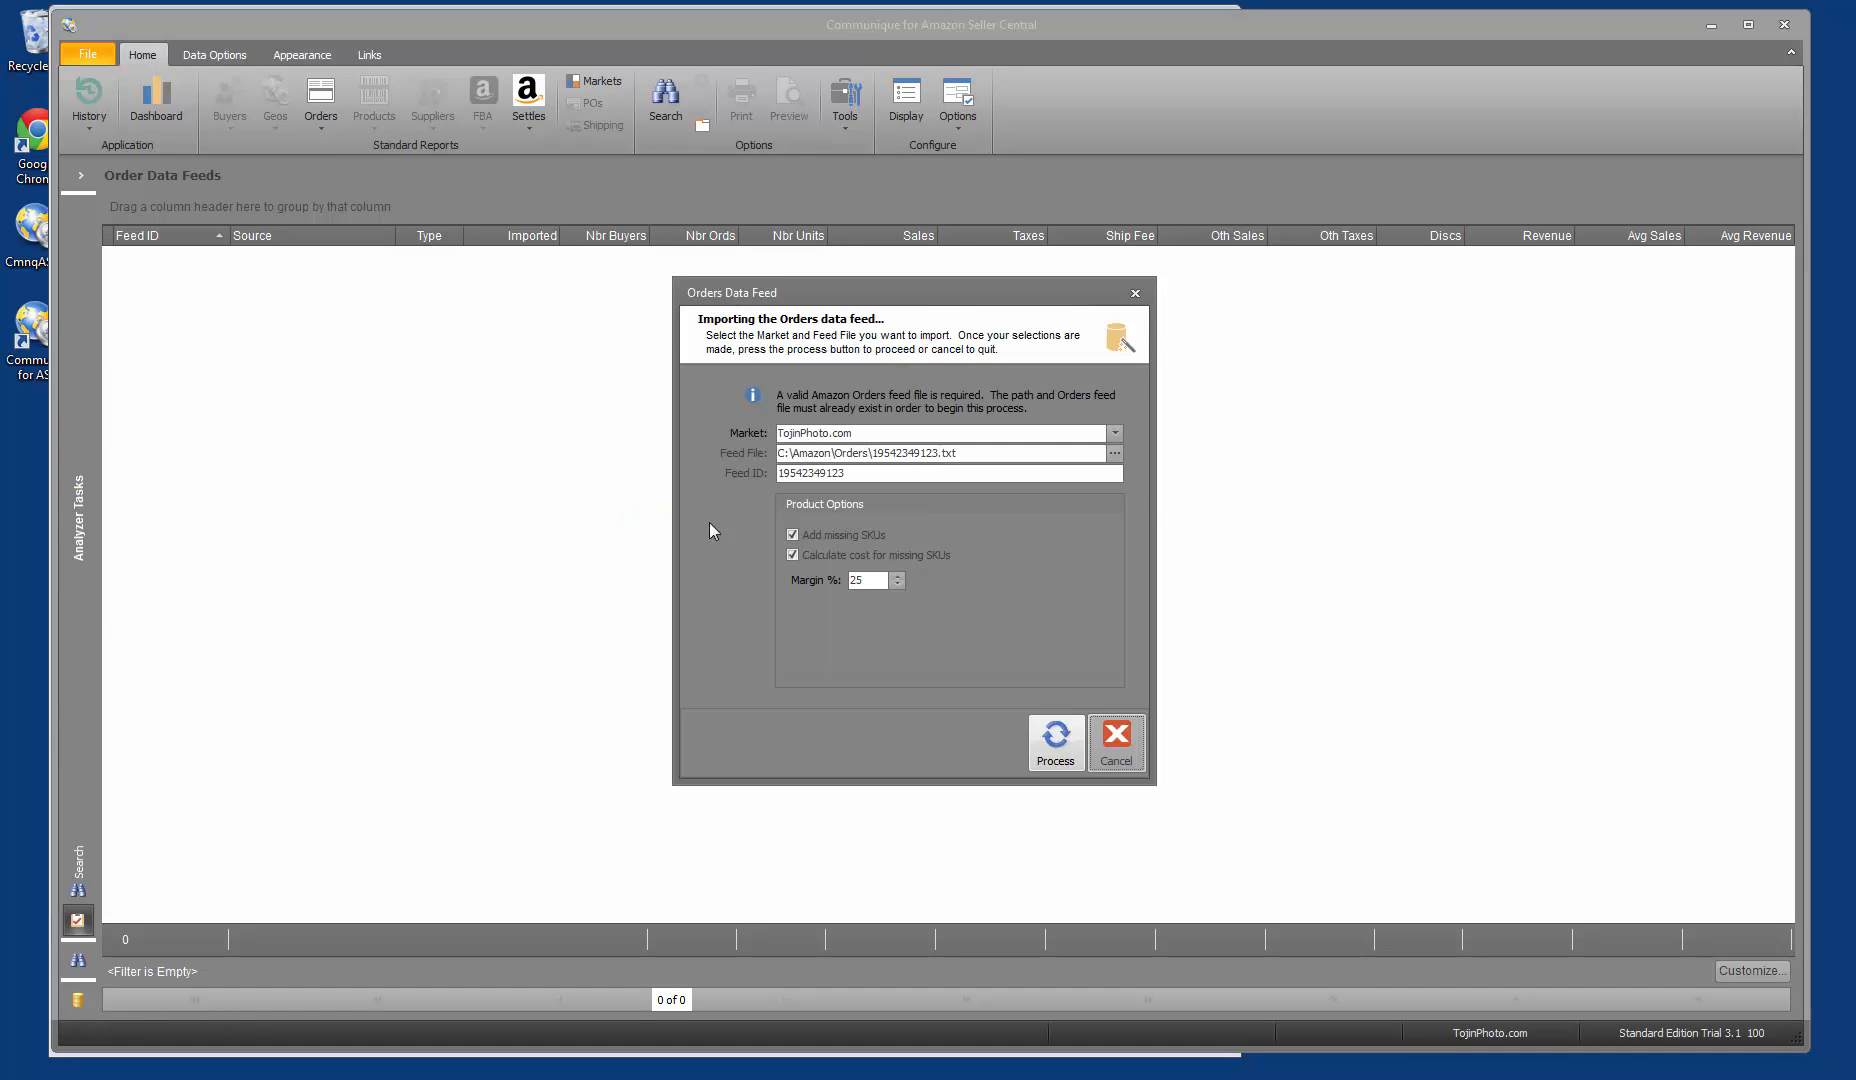
Select the TojinPhoto.com market and the feed file 19542349123.txt from C:\Amazon\Orders for the orders import.
left_click(1114, 433)
left_click(864, 485)
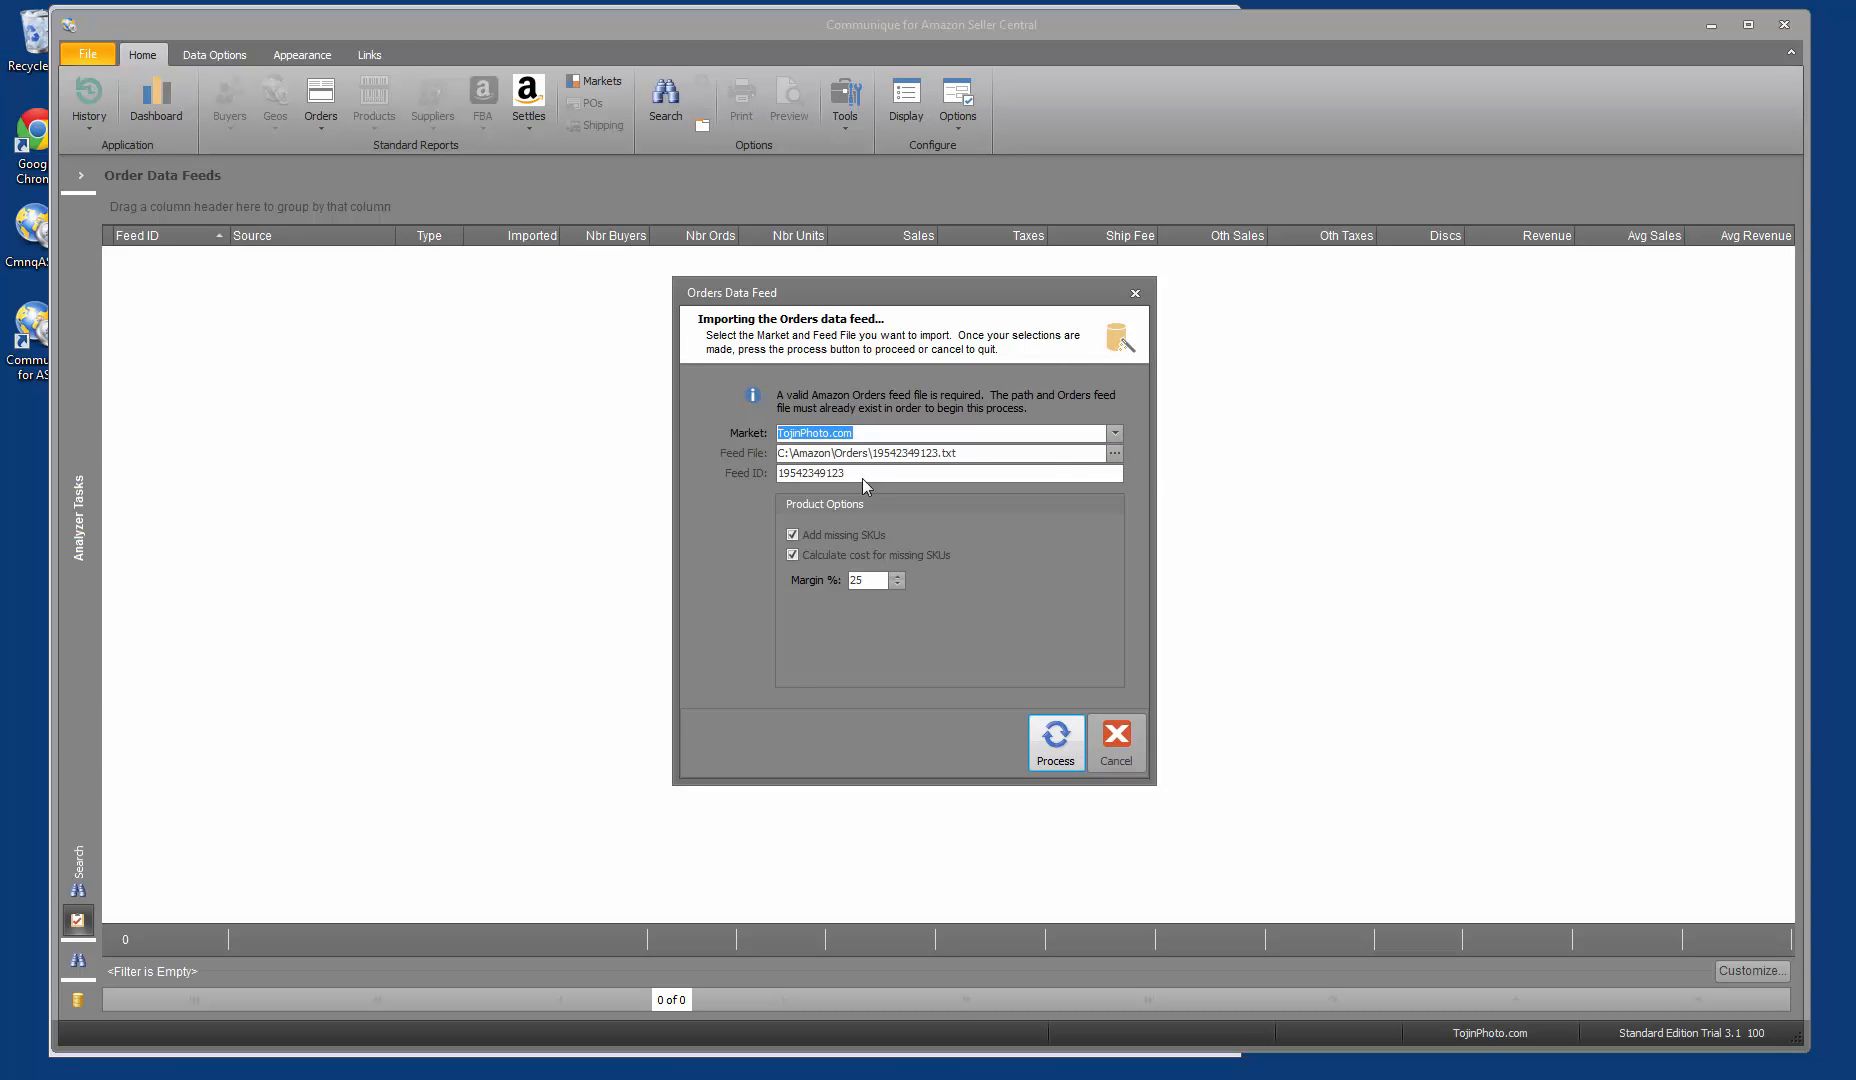
left_click(1114, 453)
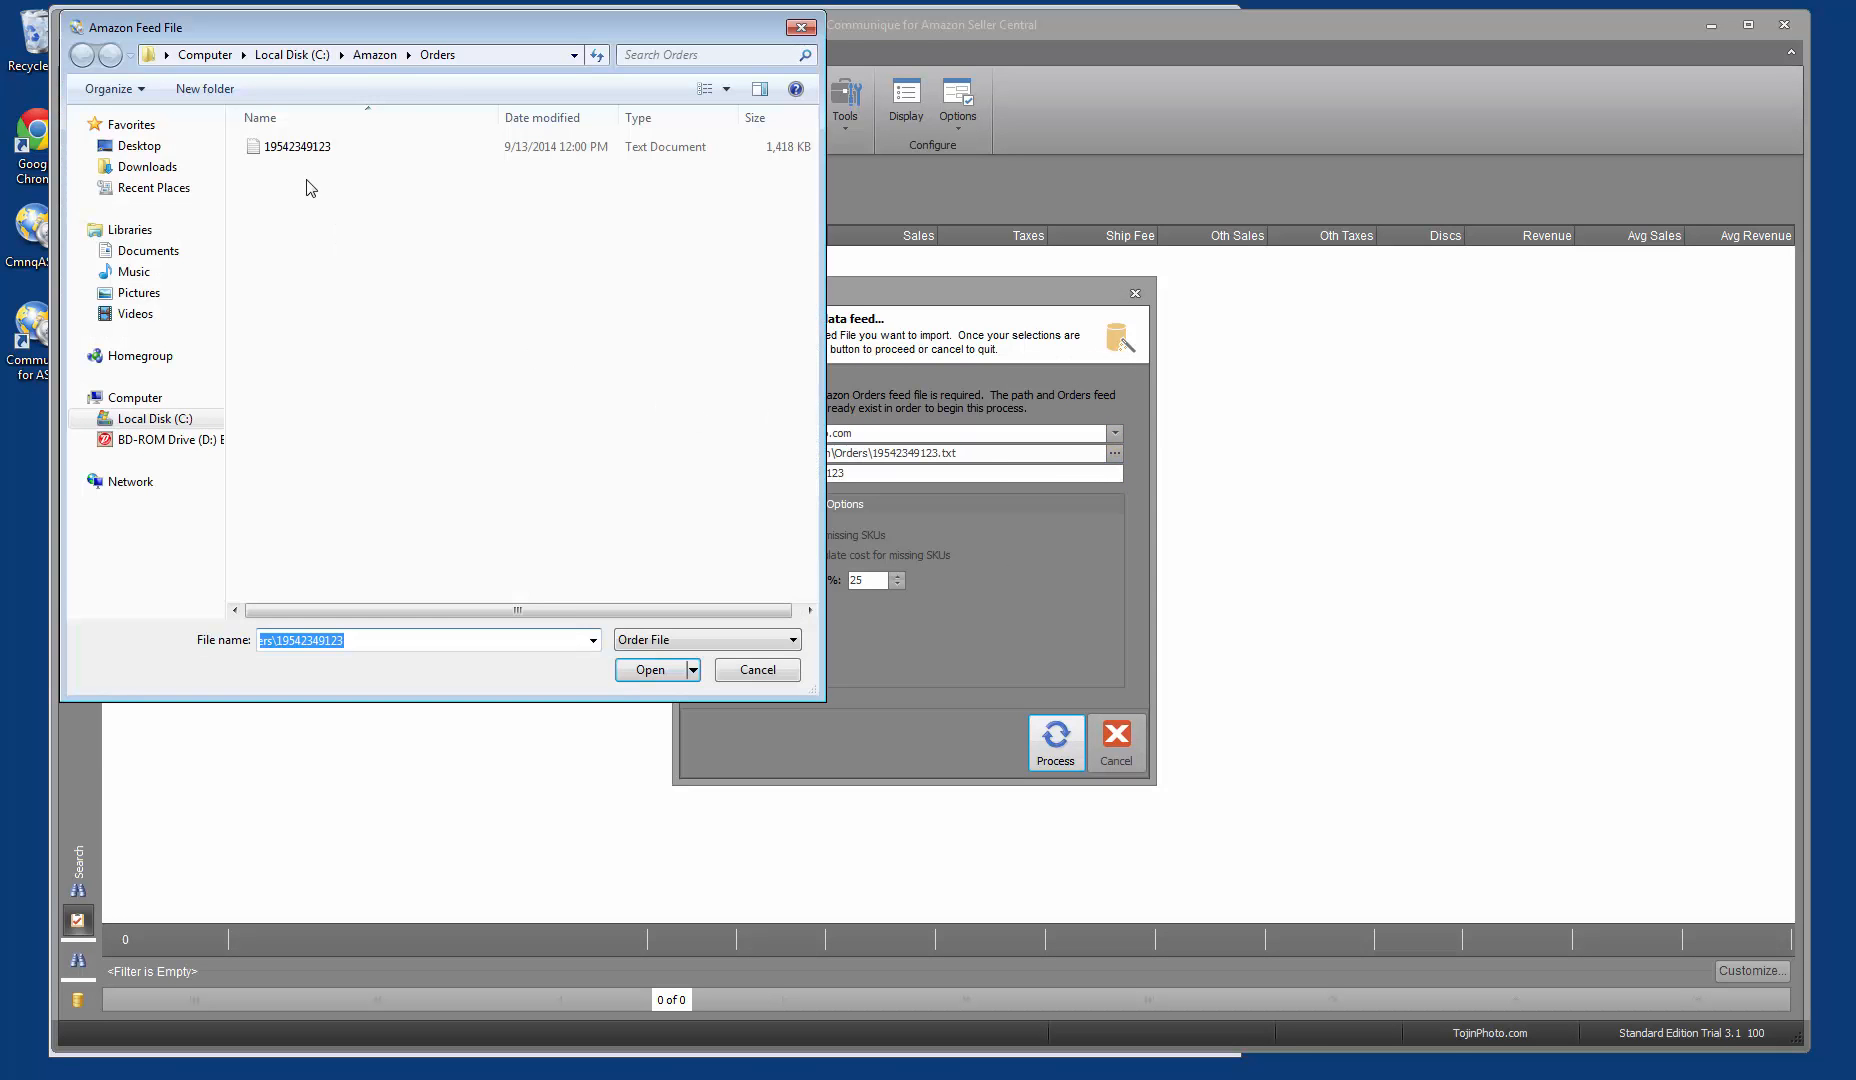
double_click(297, 146)
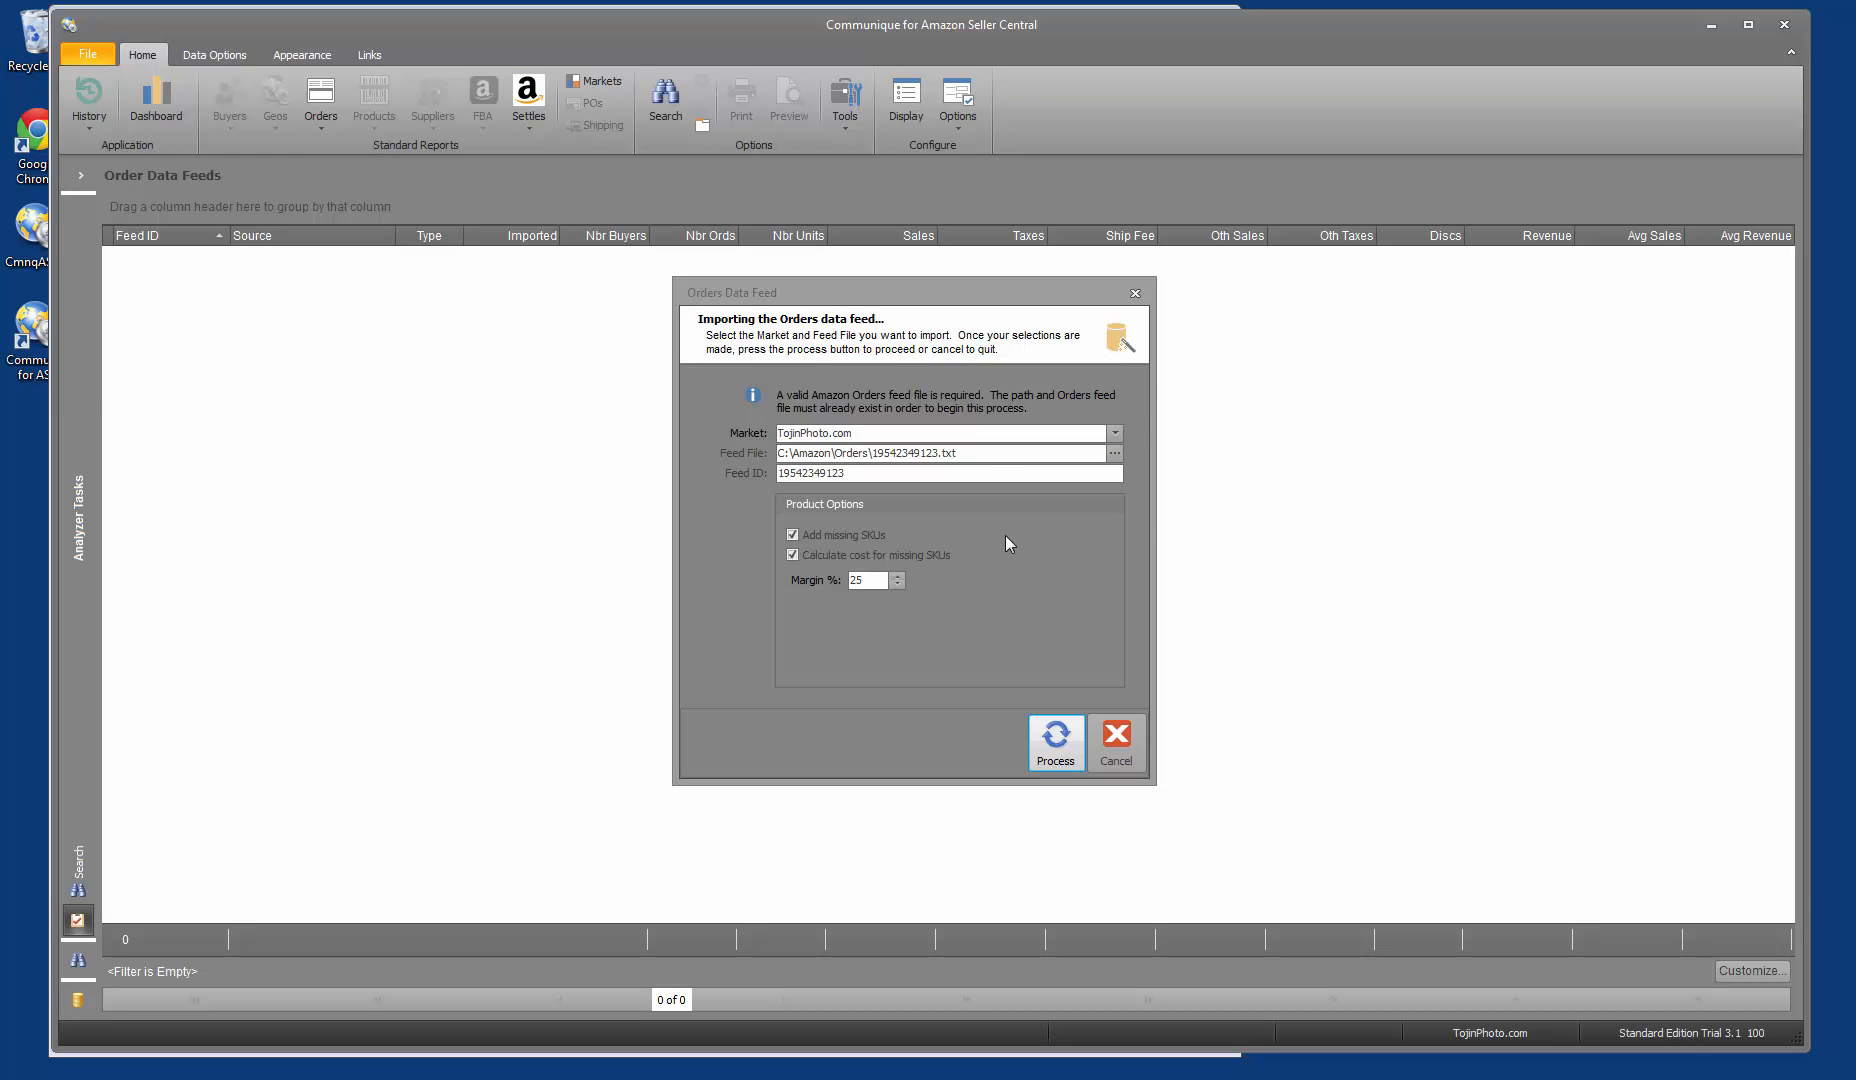
Set the margin for missing SKU costs to 25% and process the orders feed import through to completion.
left_click(897, 576)
left_click(897, 576)
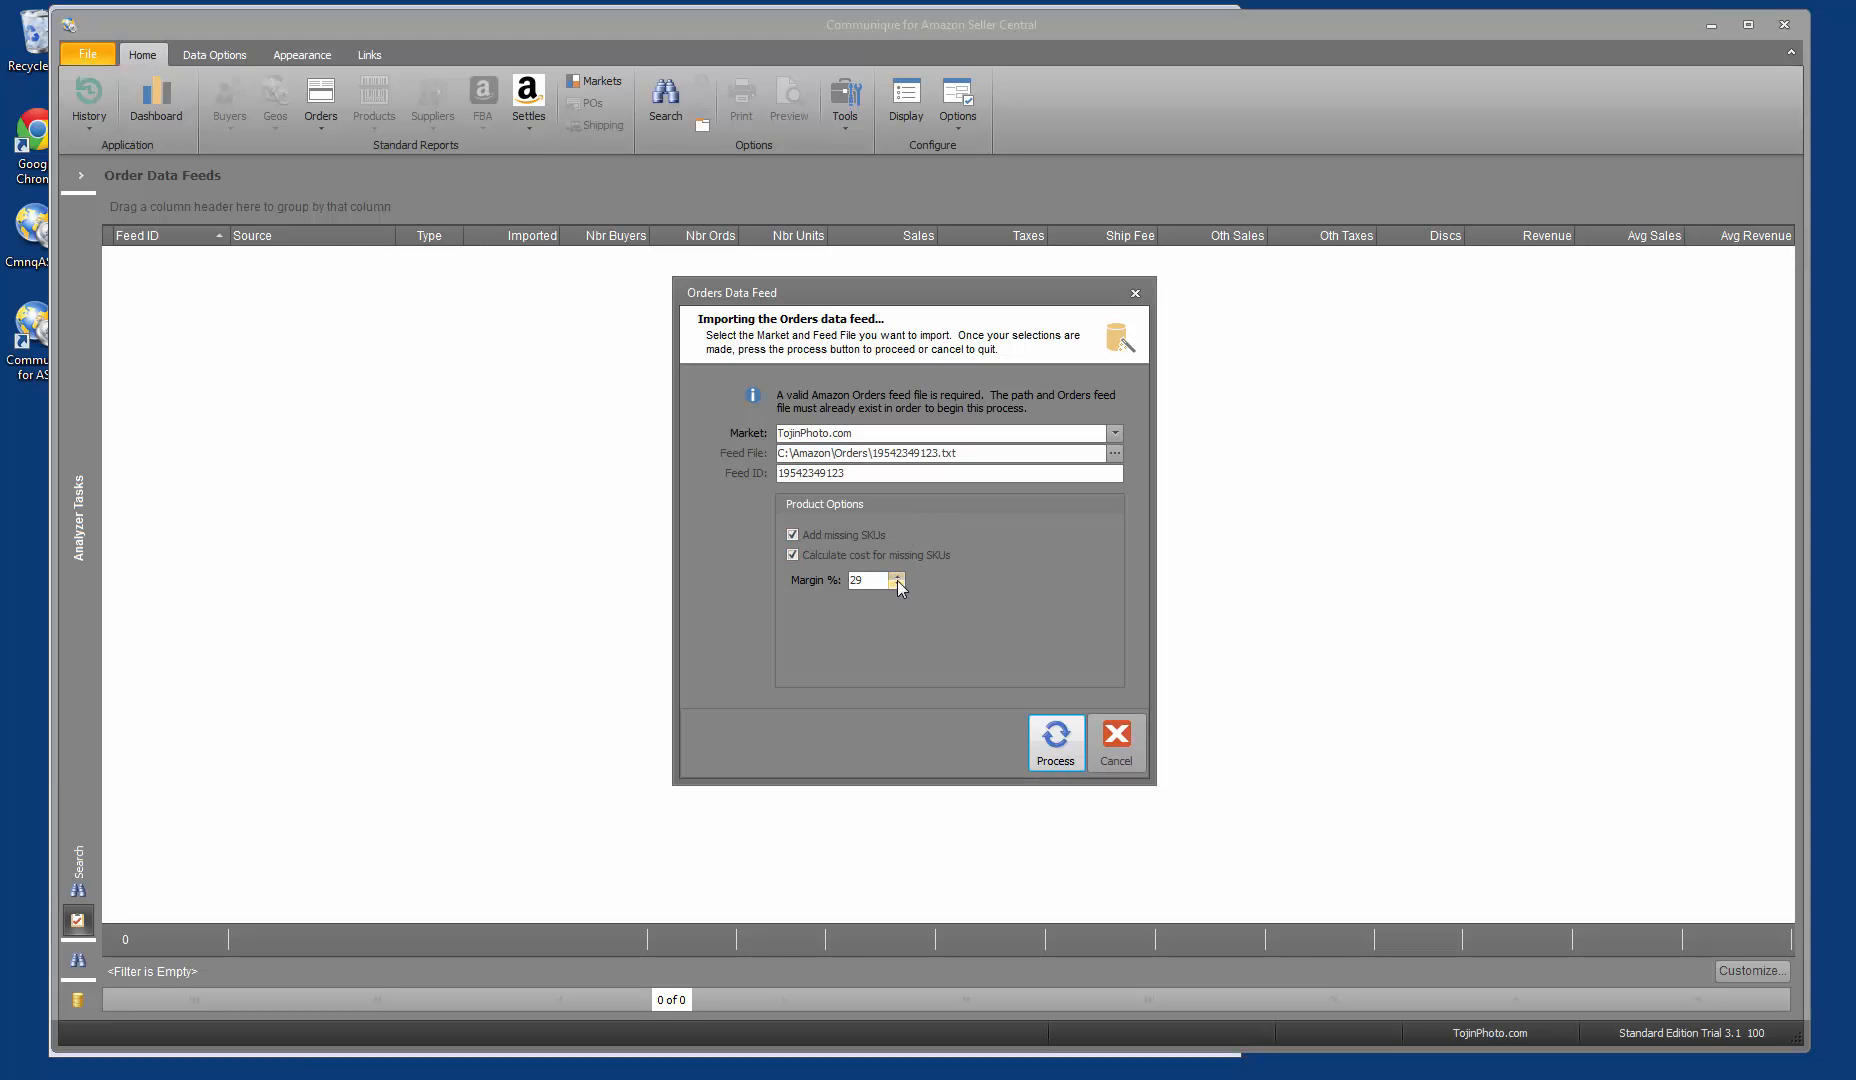
left_click(897, 577)
left_click(897, 585)
left_click(1056, 758)
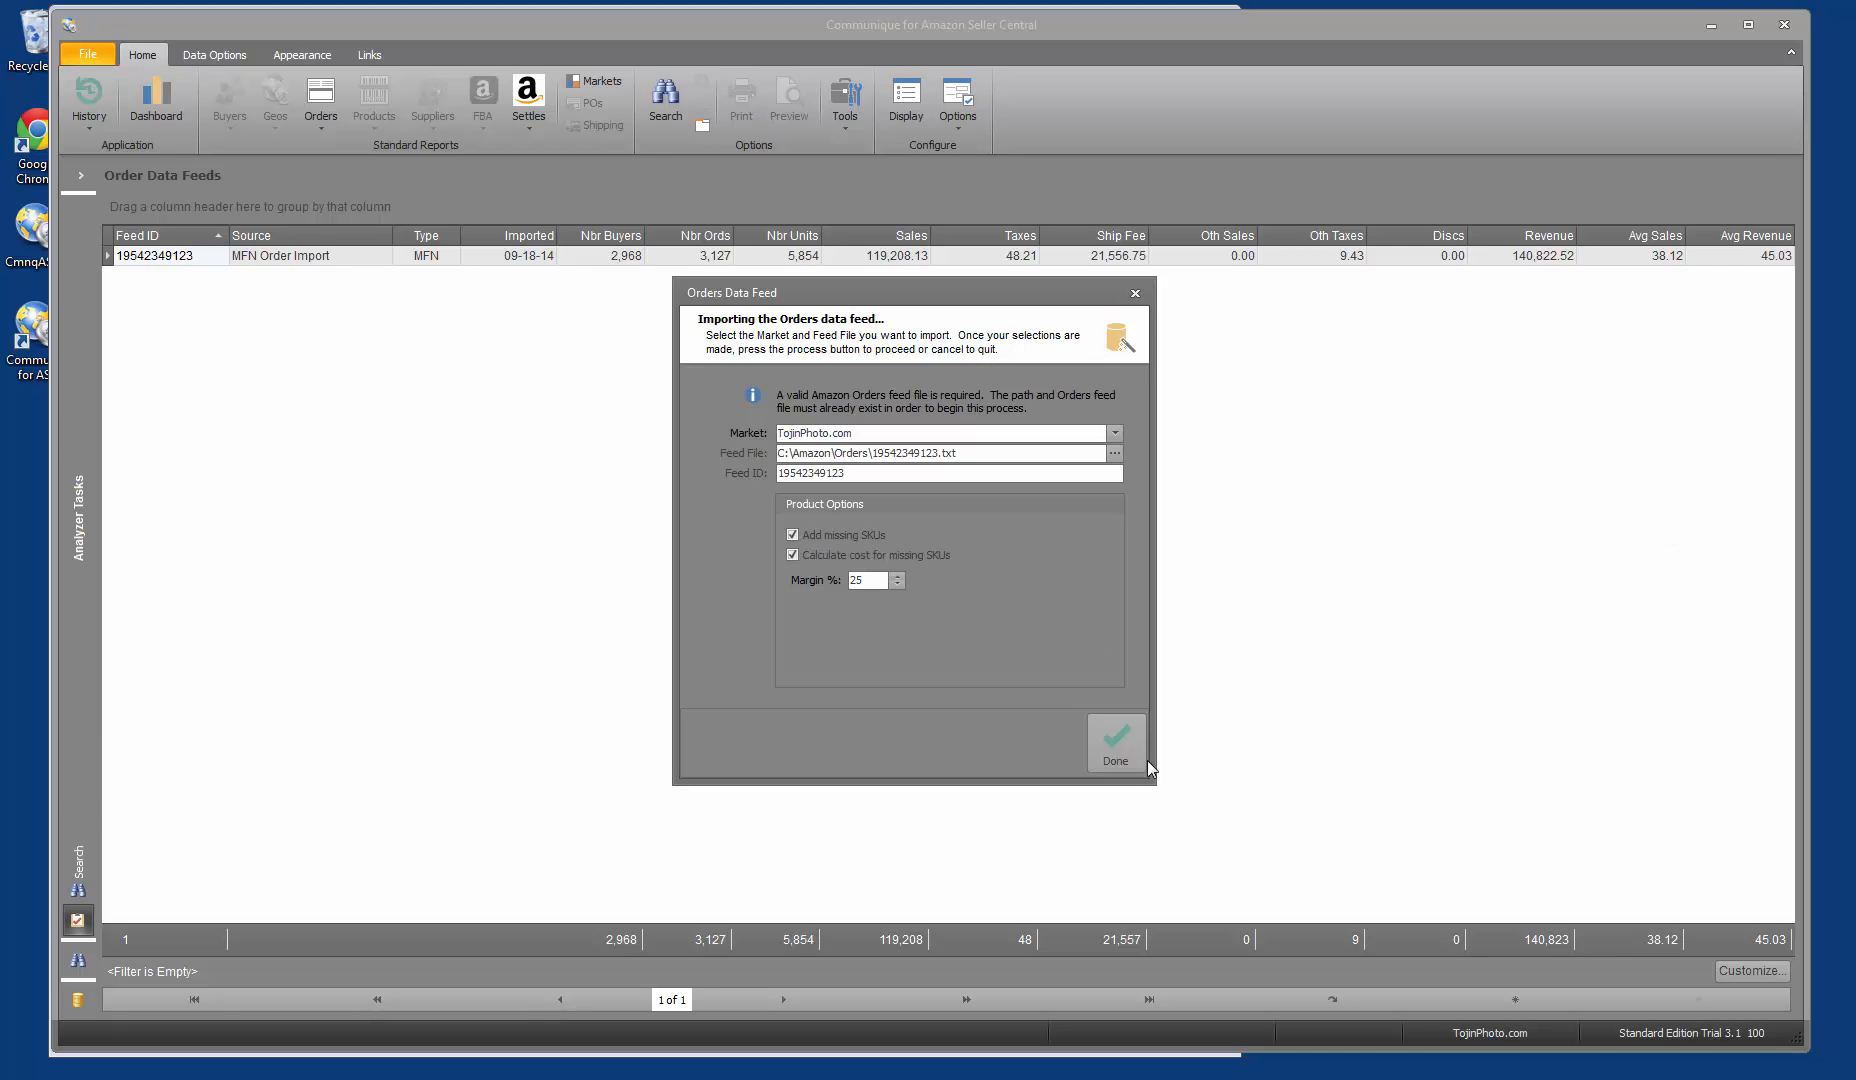
left_click(1118, 745)
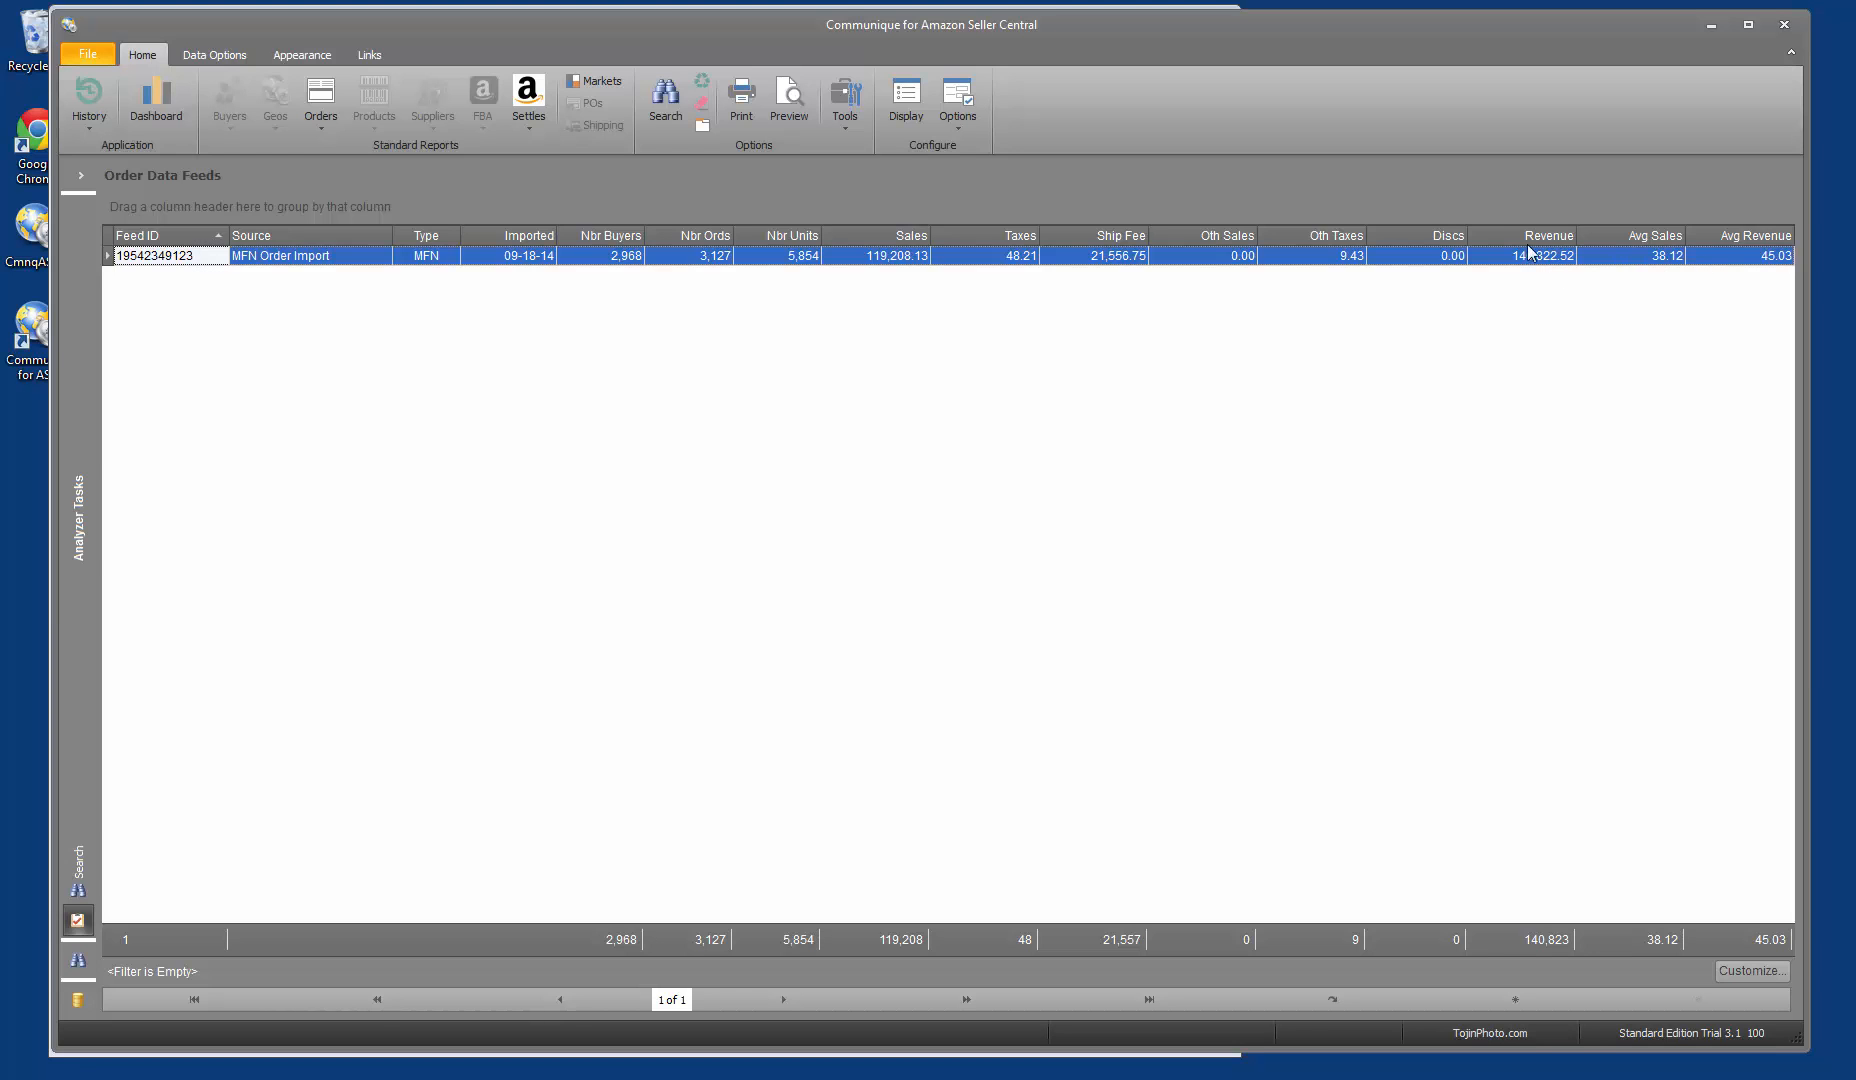
Try showing the Start, End and Market columns in the Order Data Feeds grid through its display options.
left_click(920, 102)
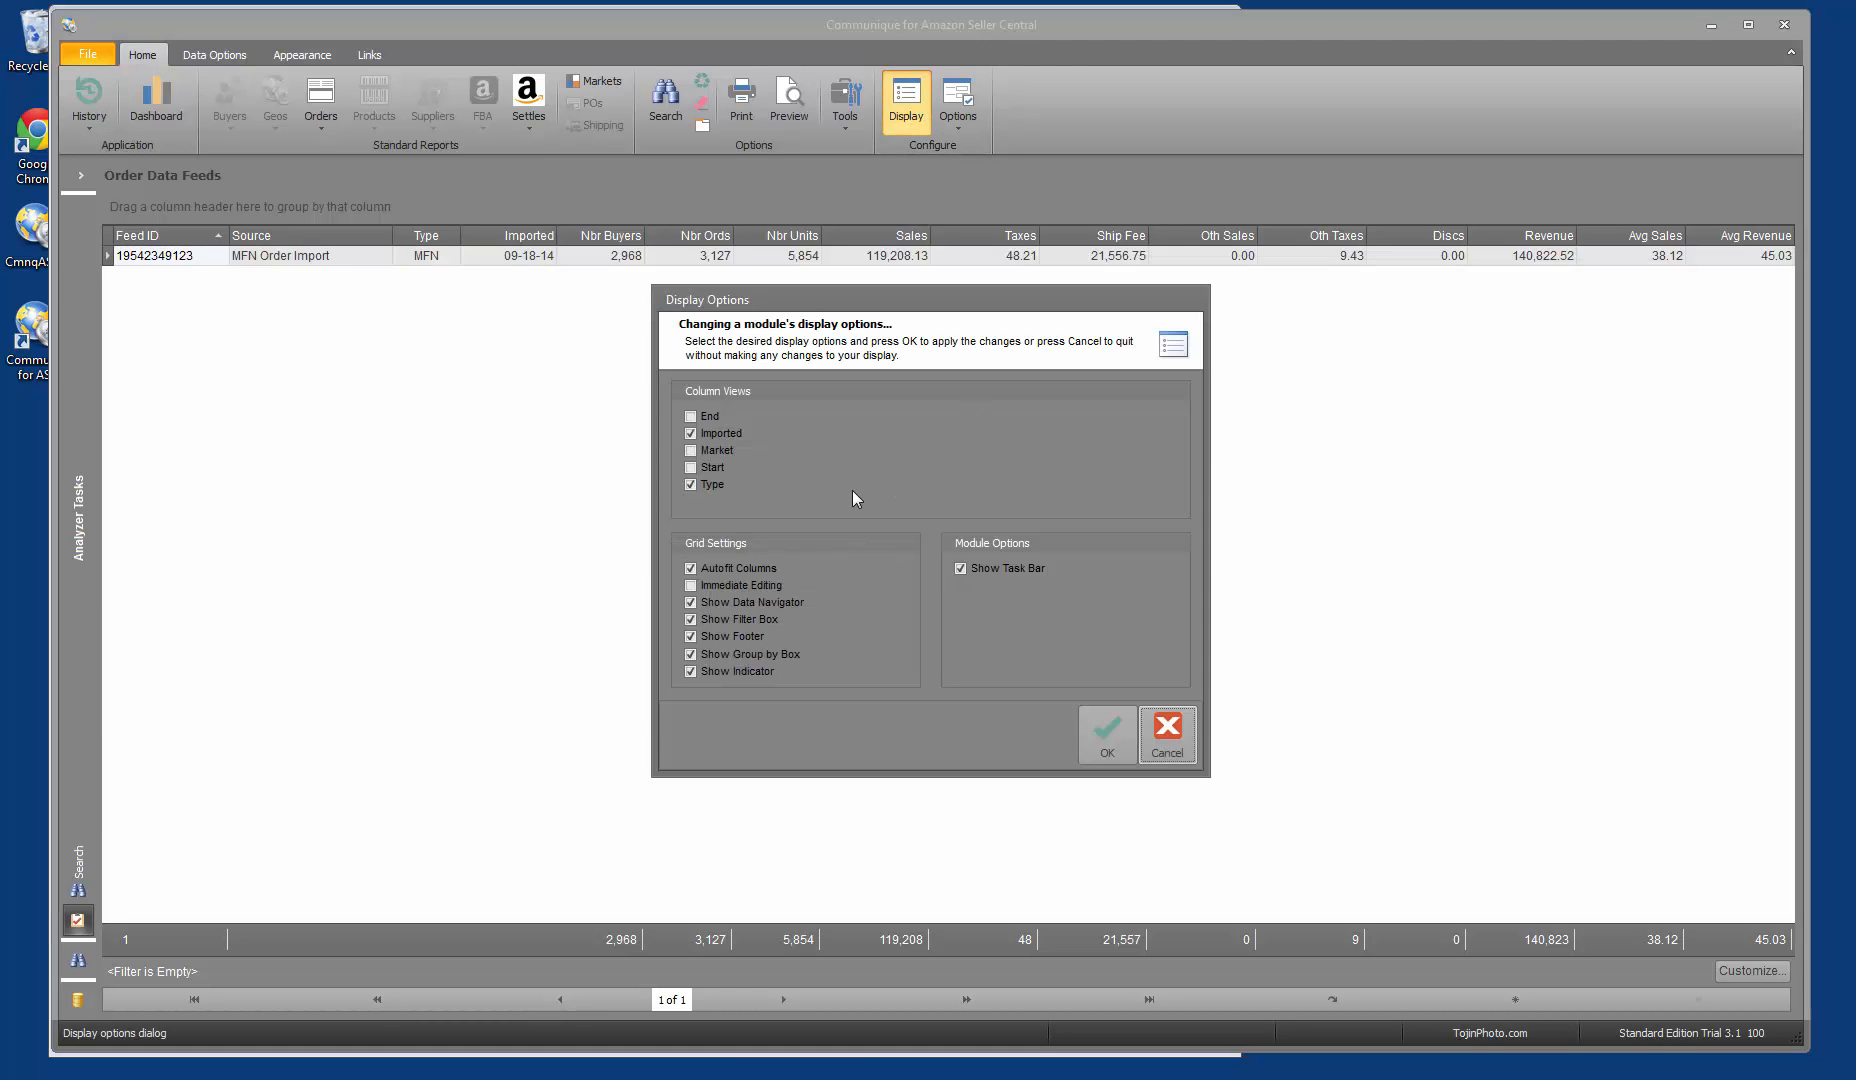
left_click(711, 469)
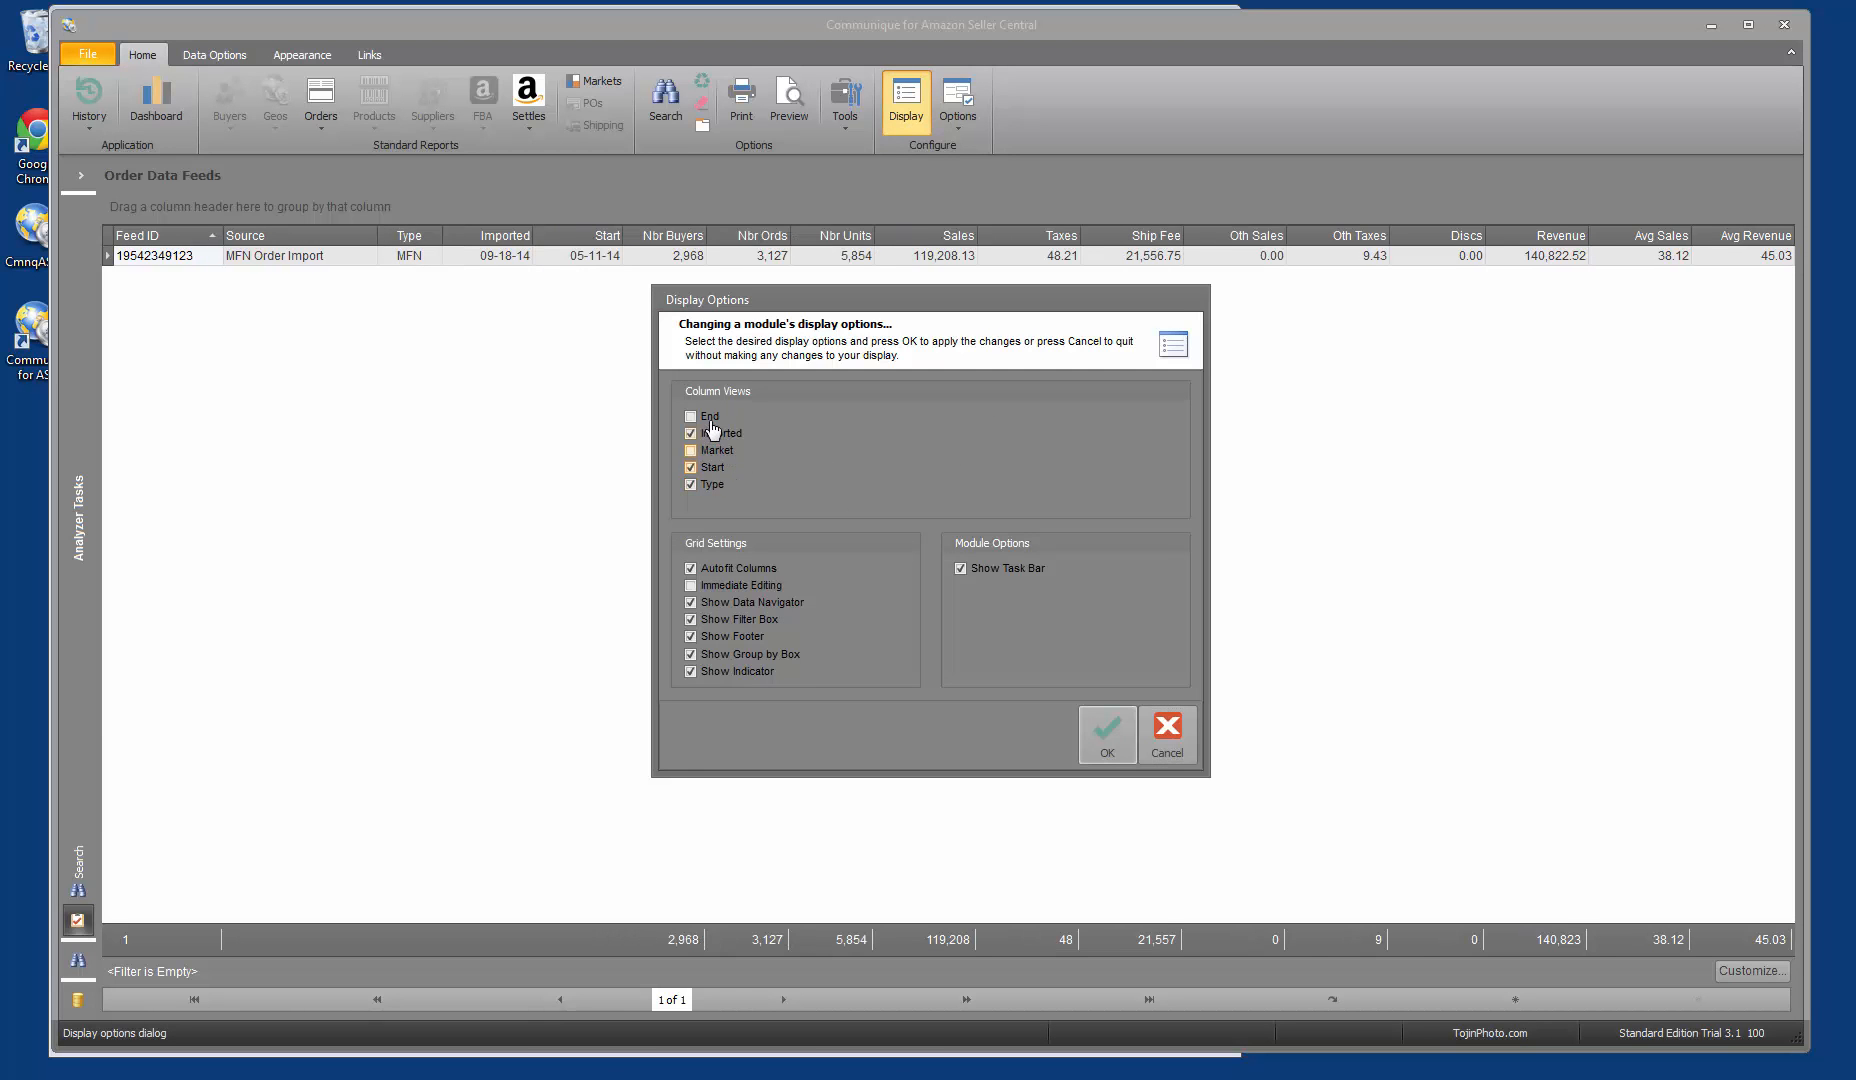
left_click(710, 417)
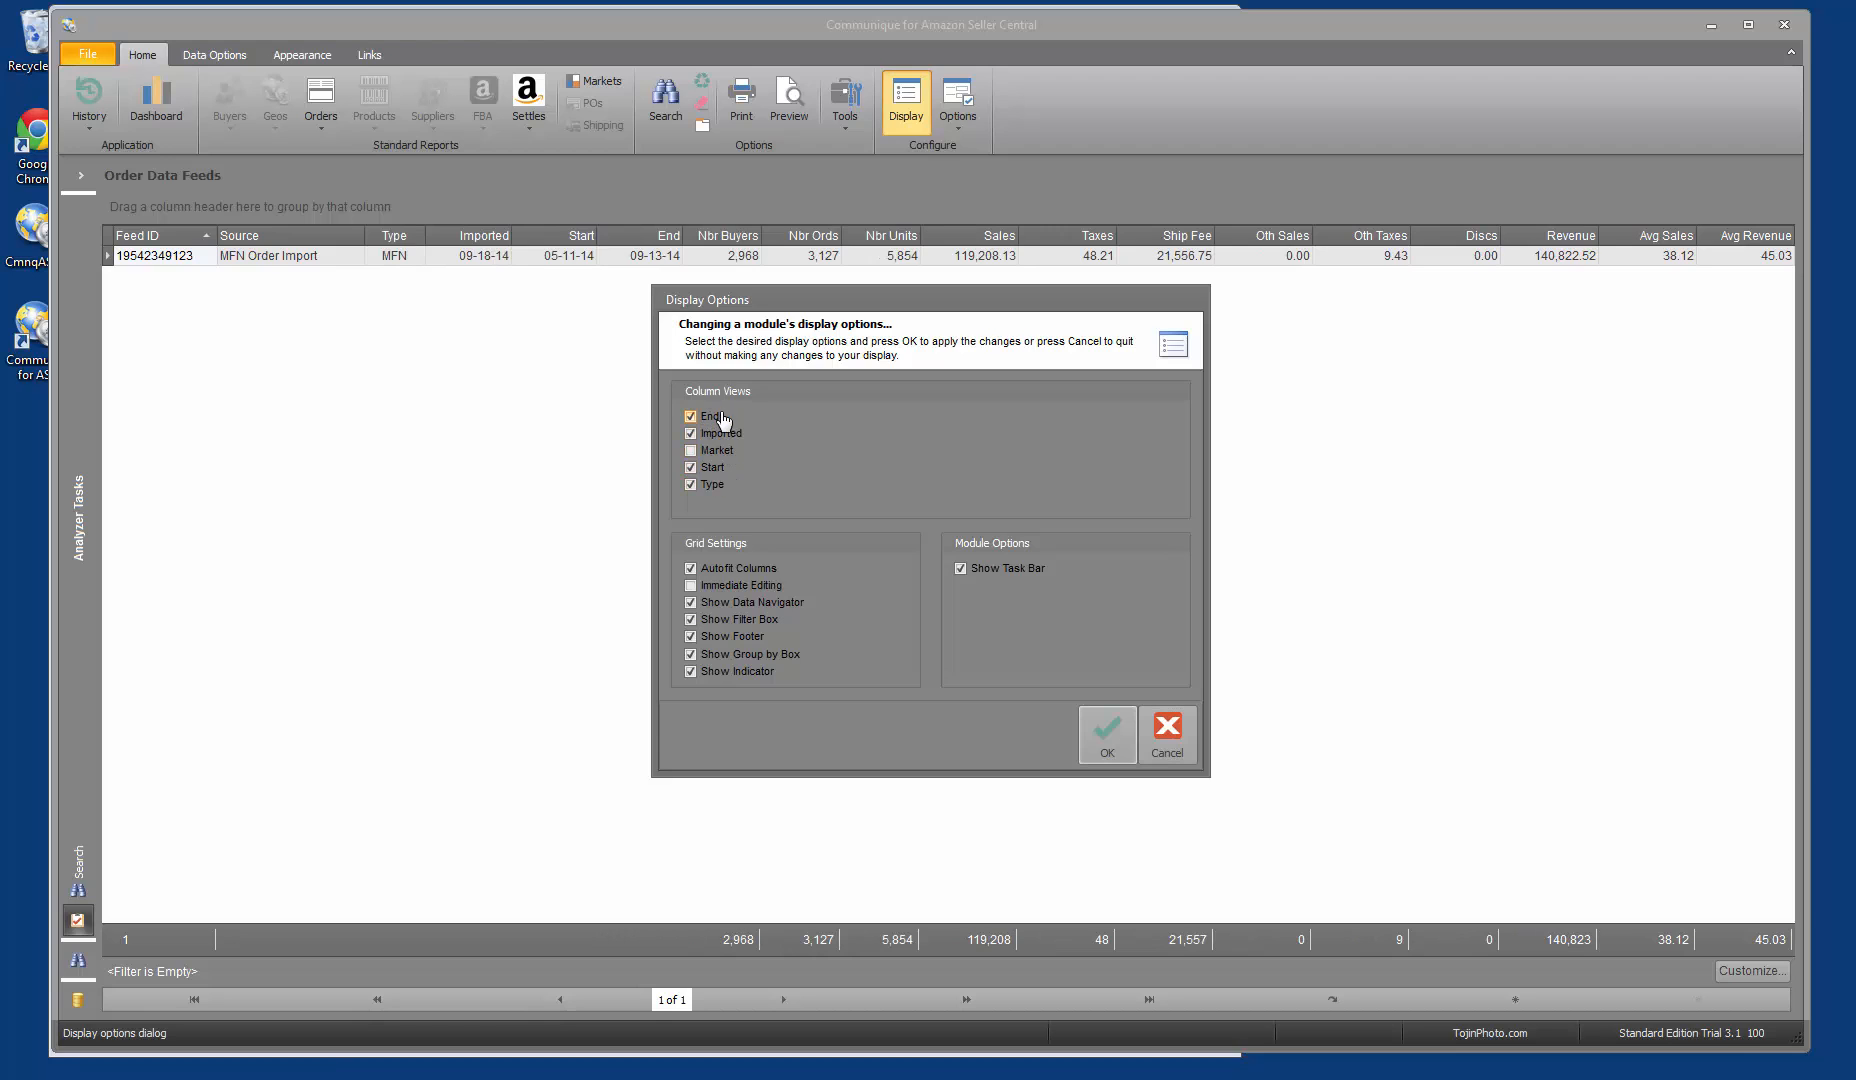
left_click(721, 451)
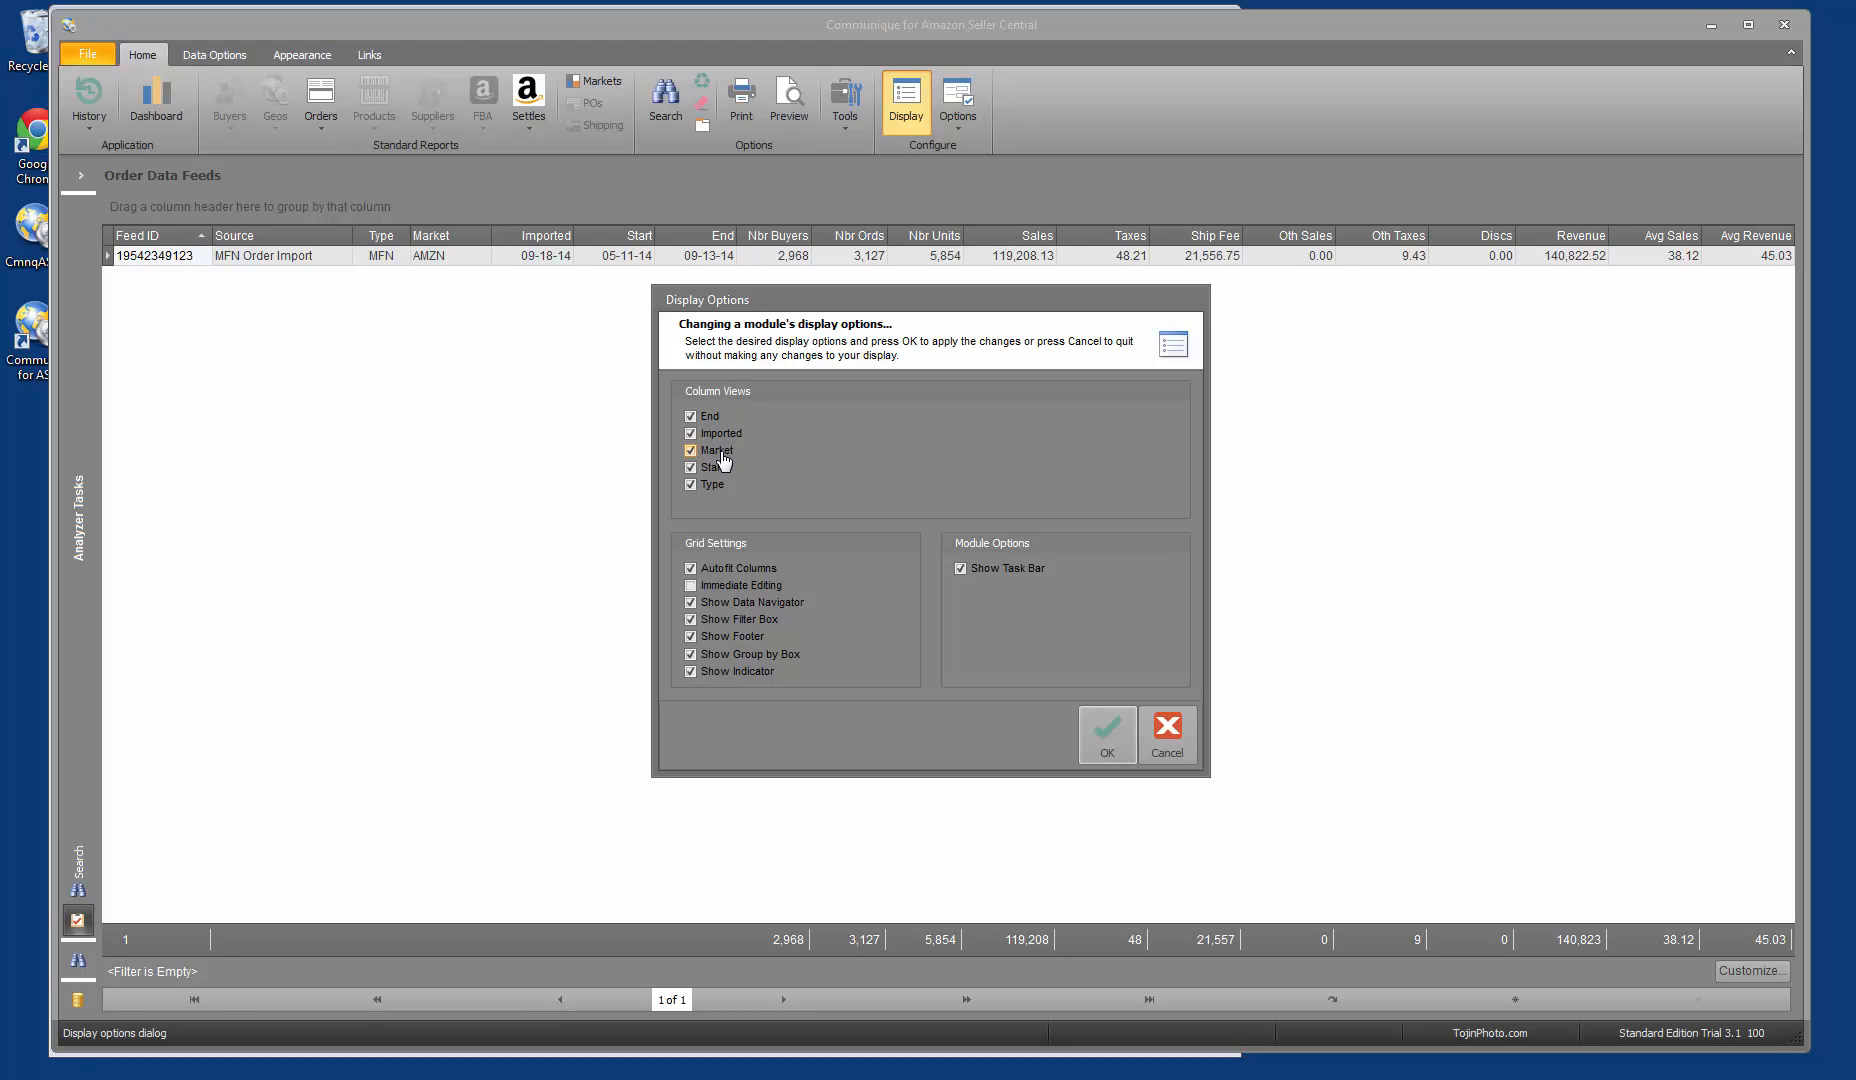
left_click(719, 452)
left_click(713, 418)
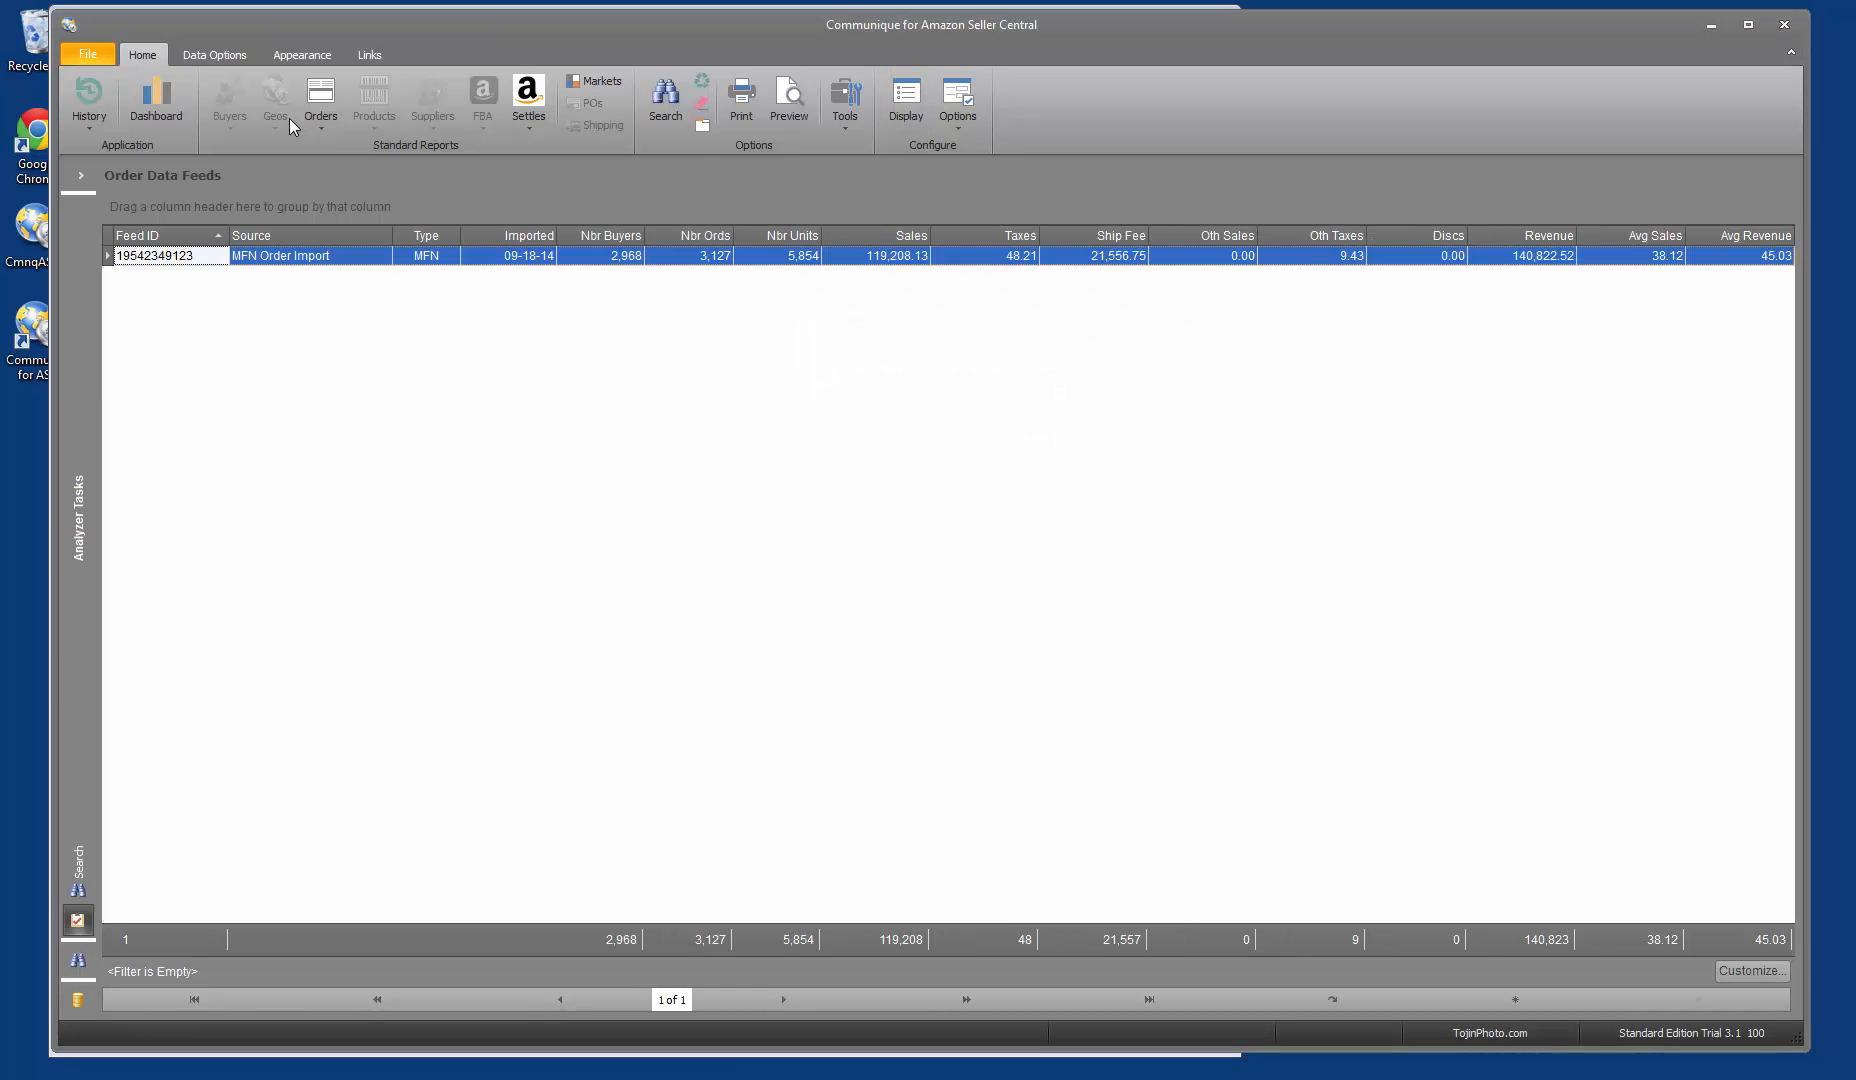
Run an Orders Explorer search for last month's orders, from 8/1/2014 to 8/31/2014.
left_click(320, 105)
left_click(345, 147)
right_click(791, 395)
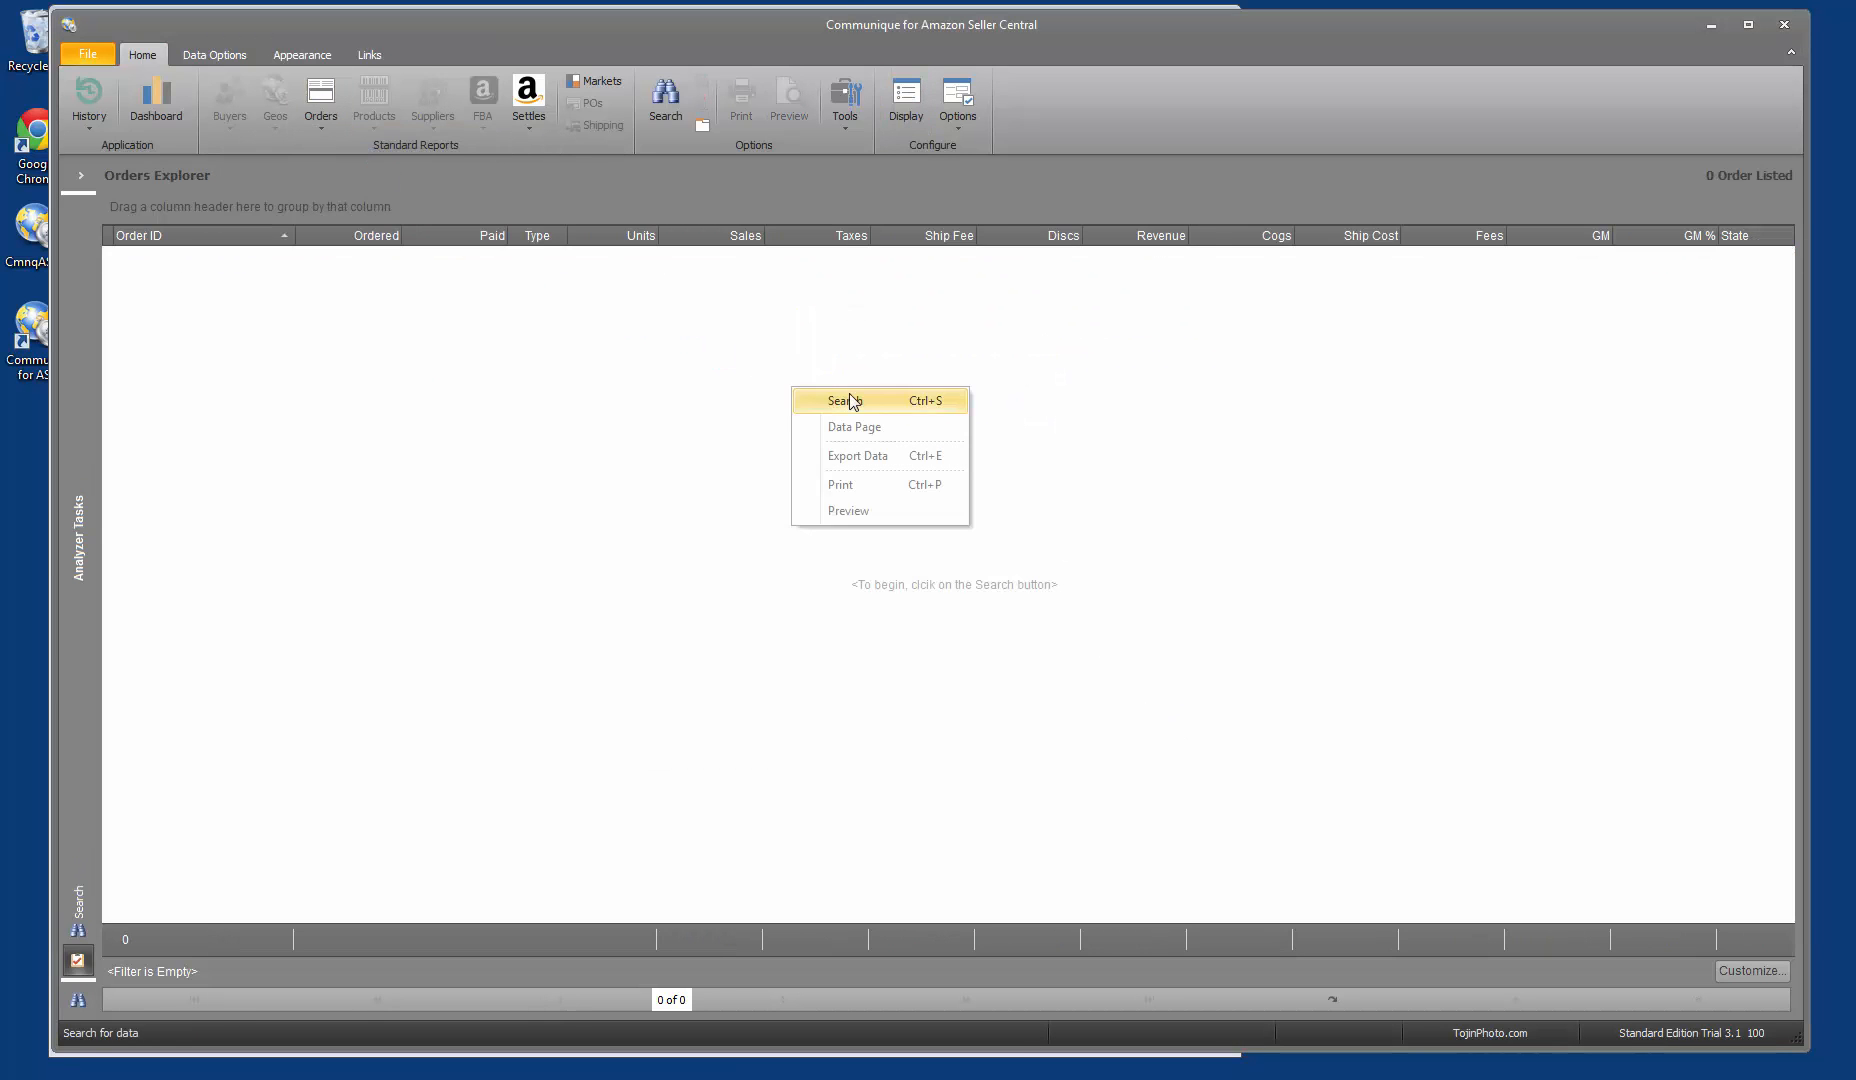
left_click(835, 398)
left_click(857, 330)
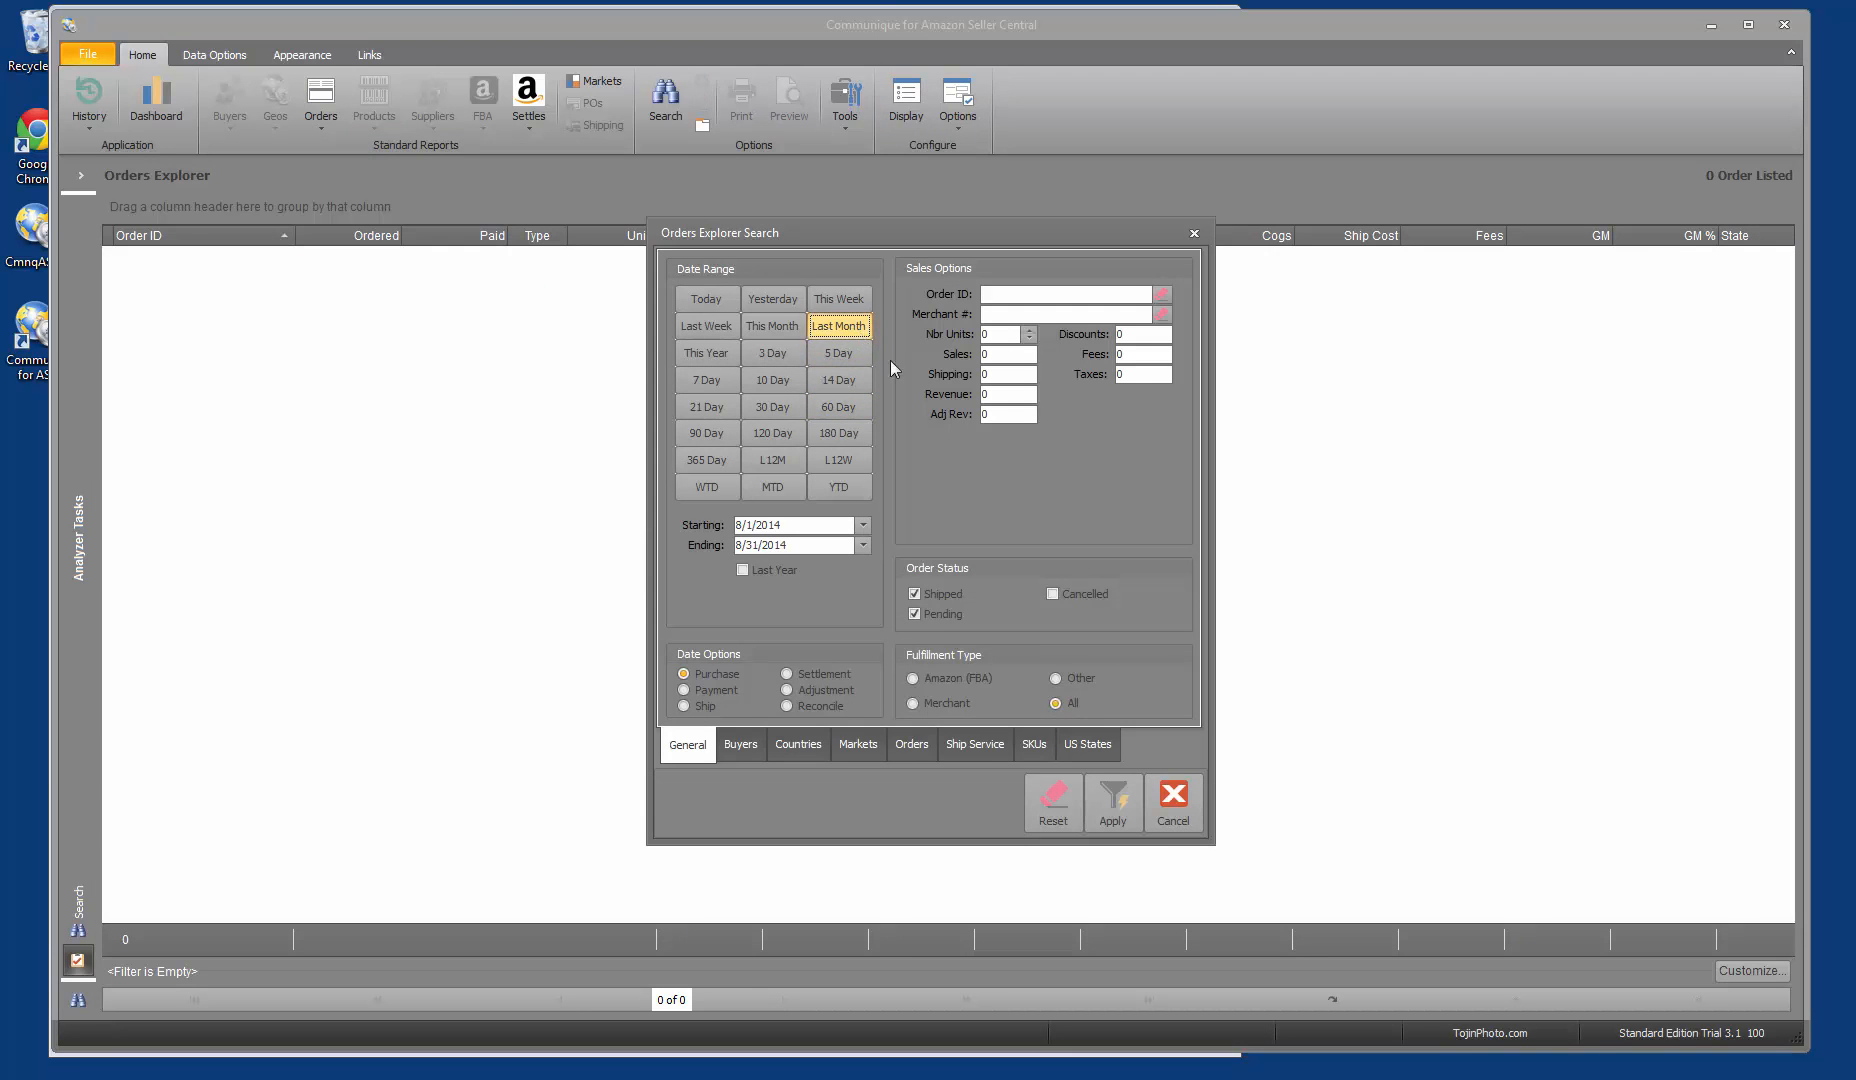
left_click(1127, 818)
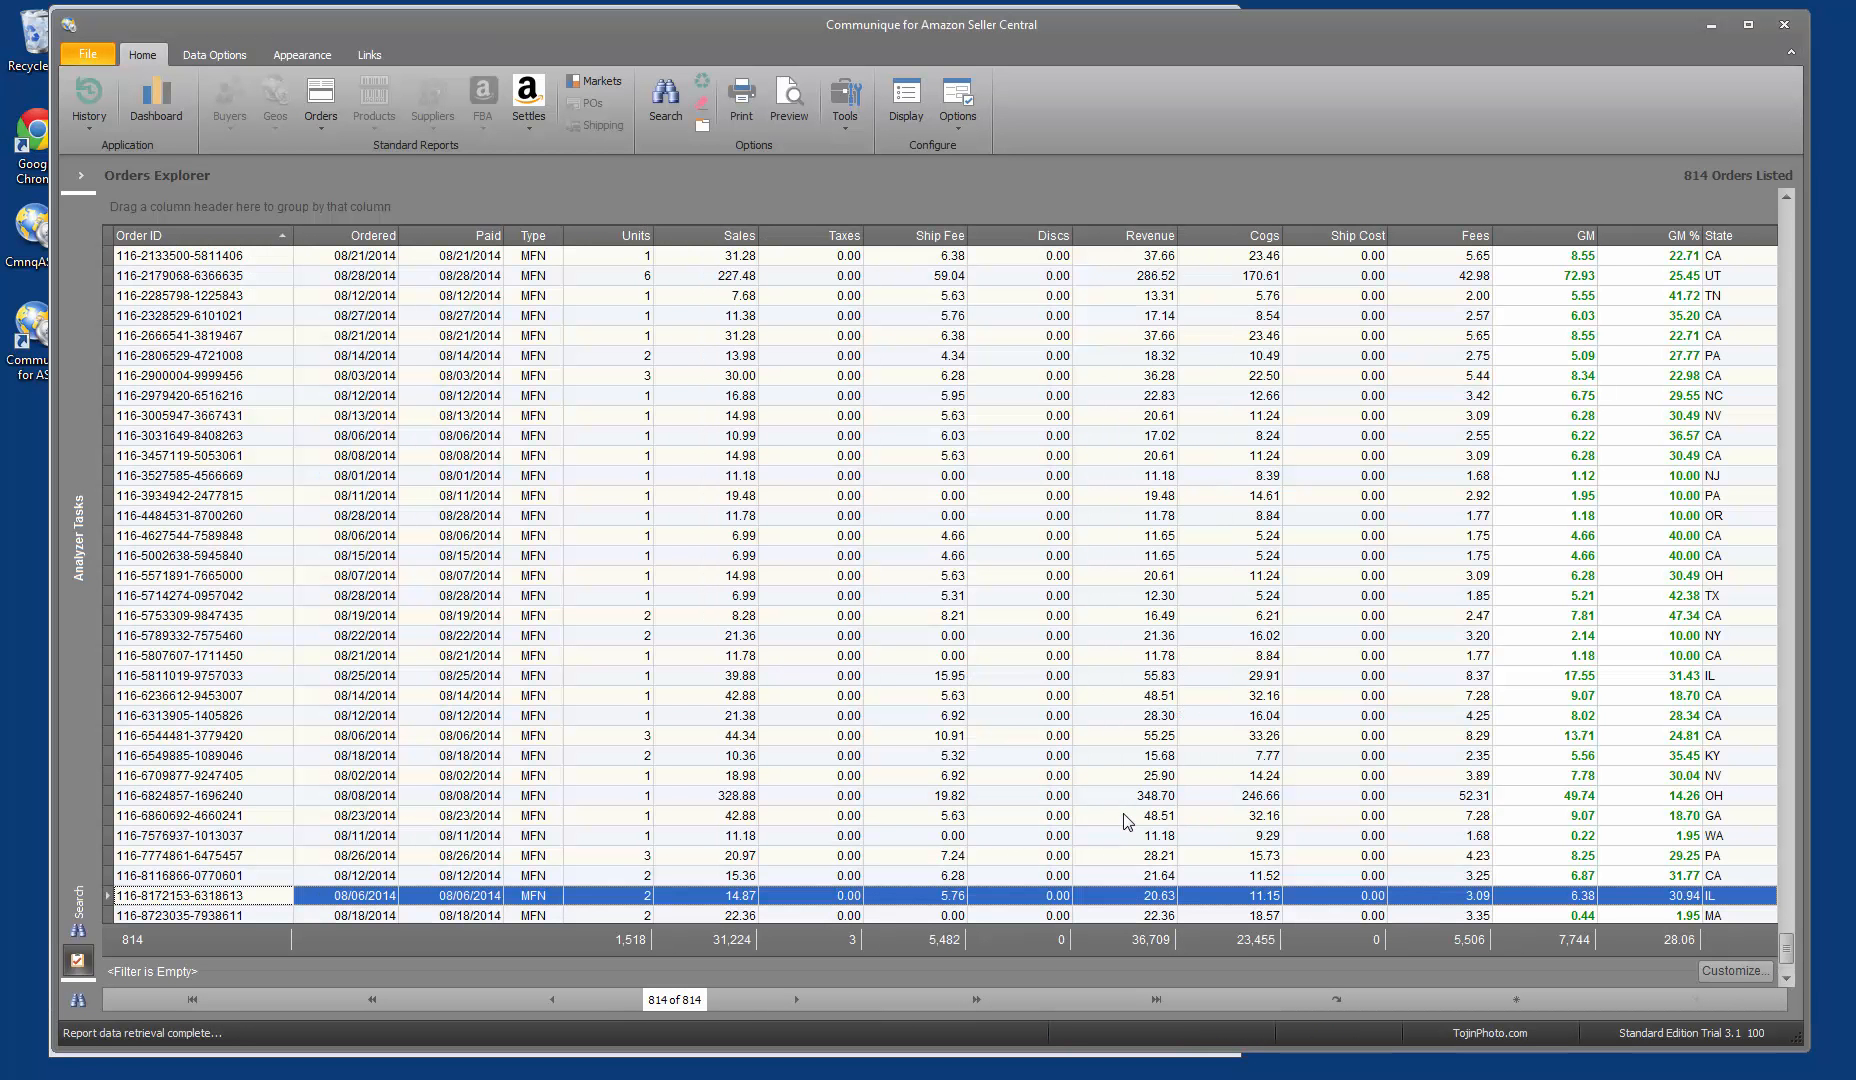
Open the settlement data feeds module and start a Settlement Feed import.
left_click(529, 128)
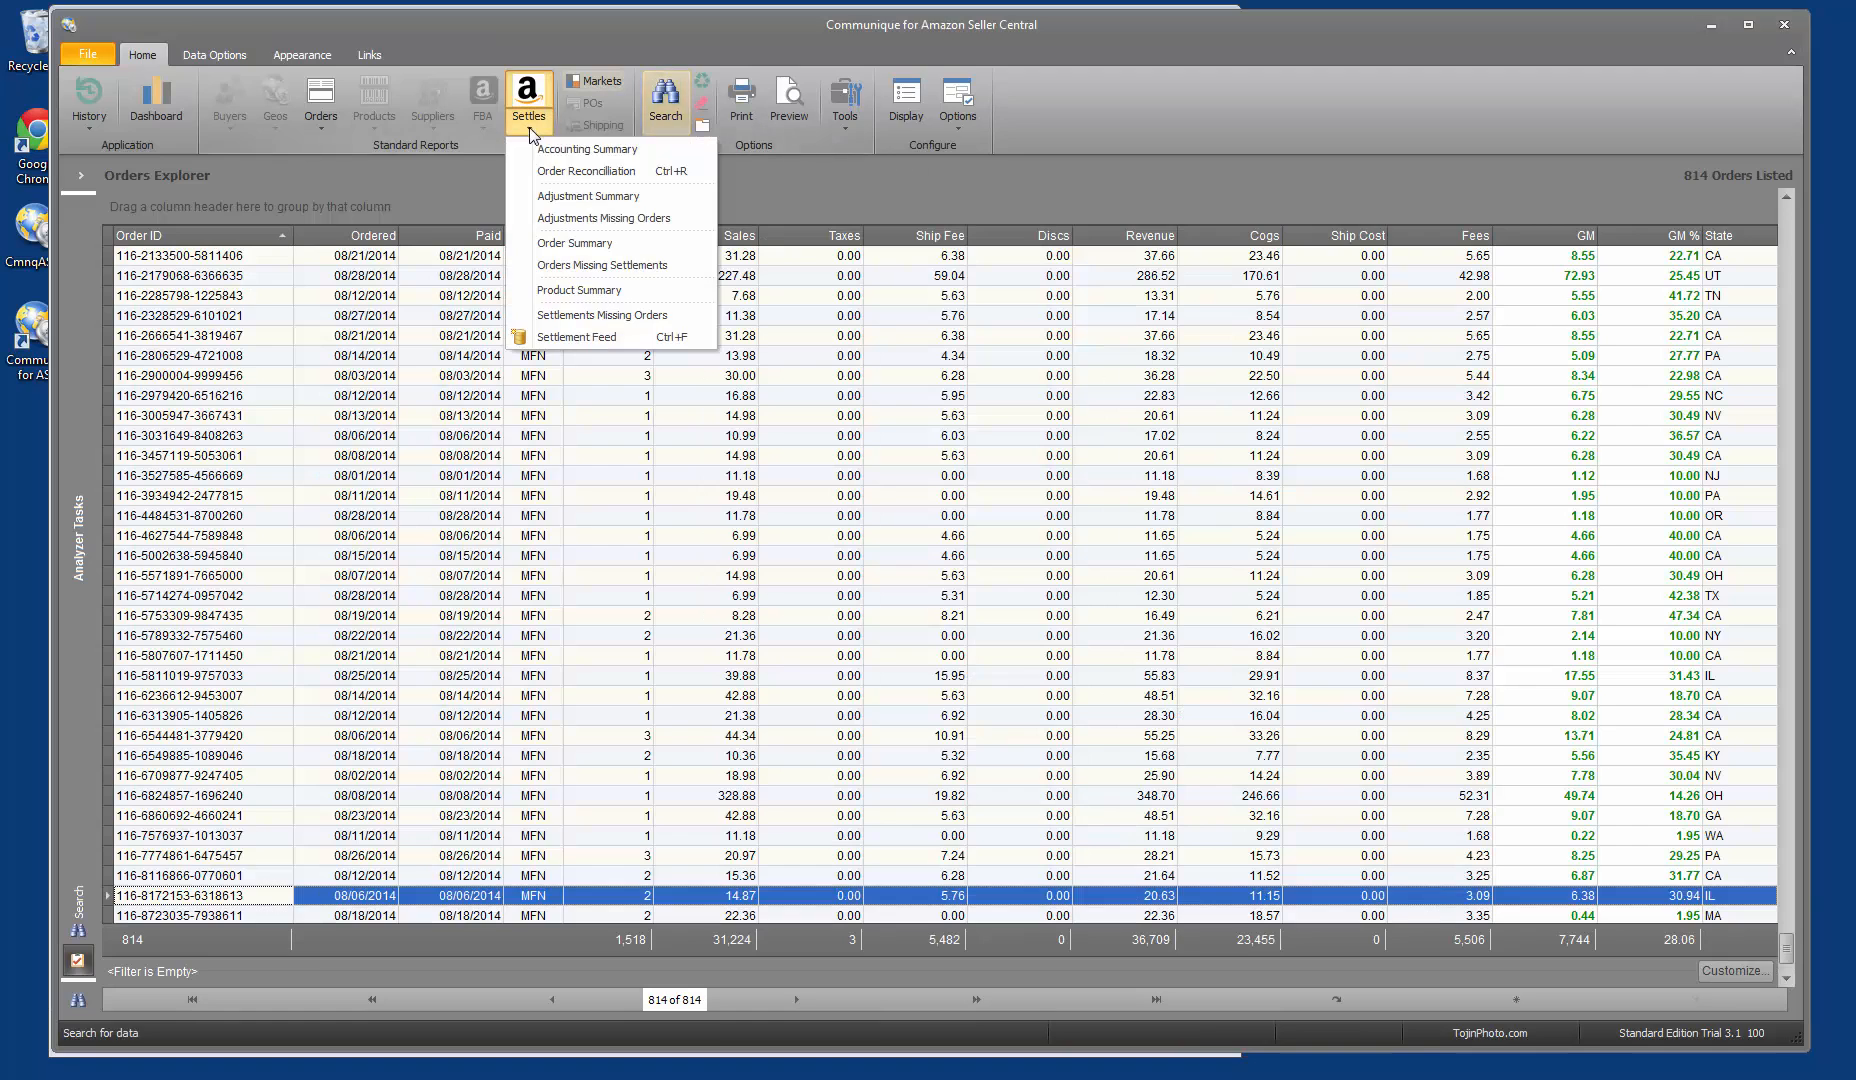
left_click(630, 337)
right_click(1005, 505)
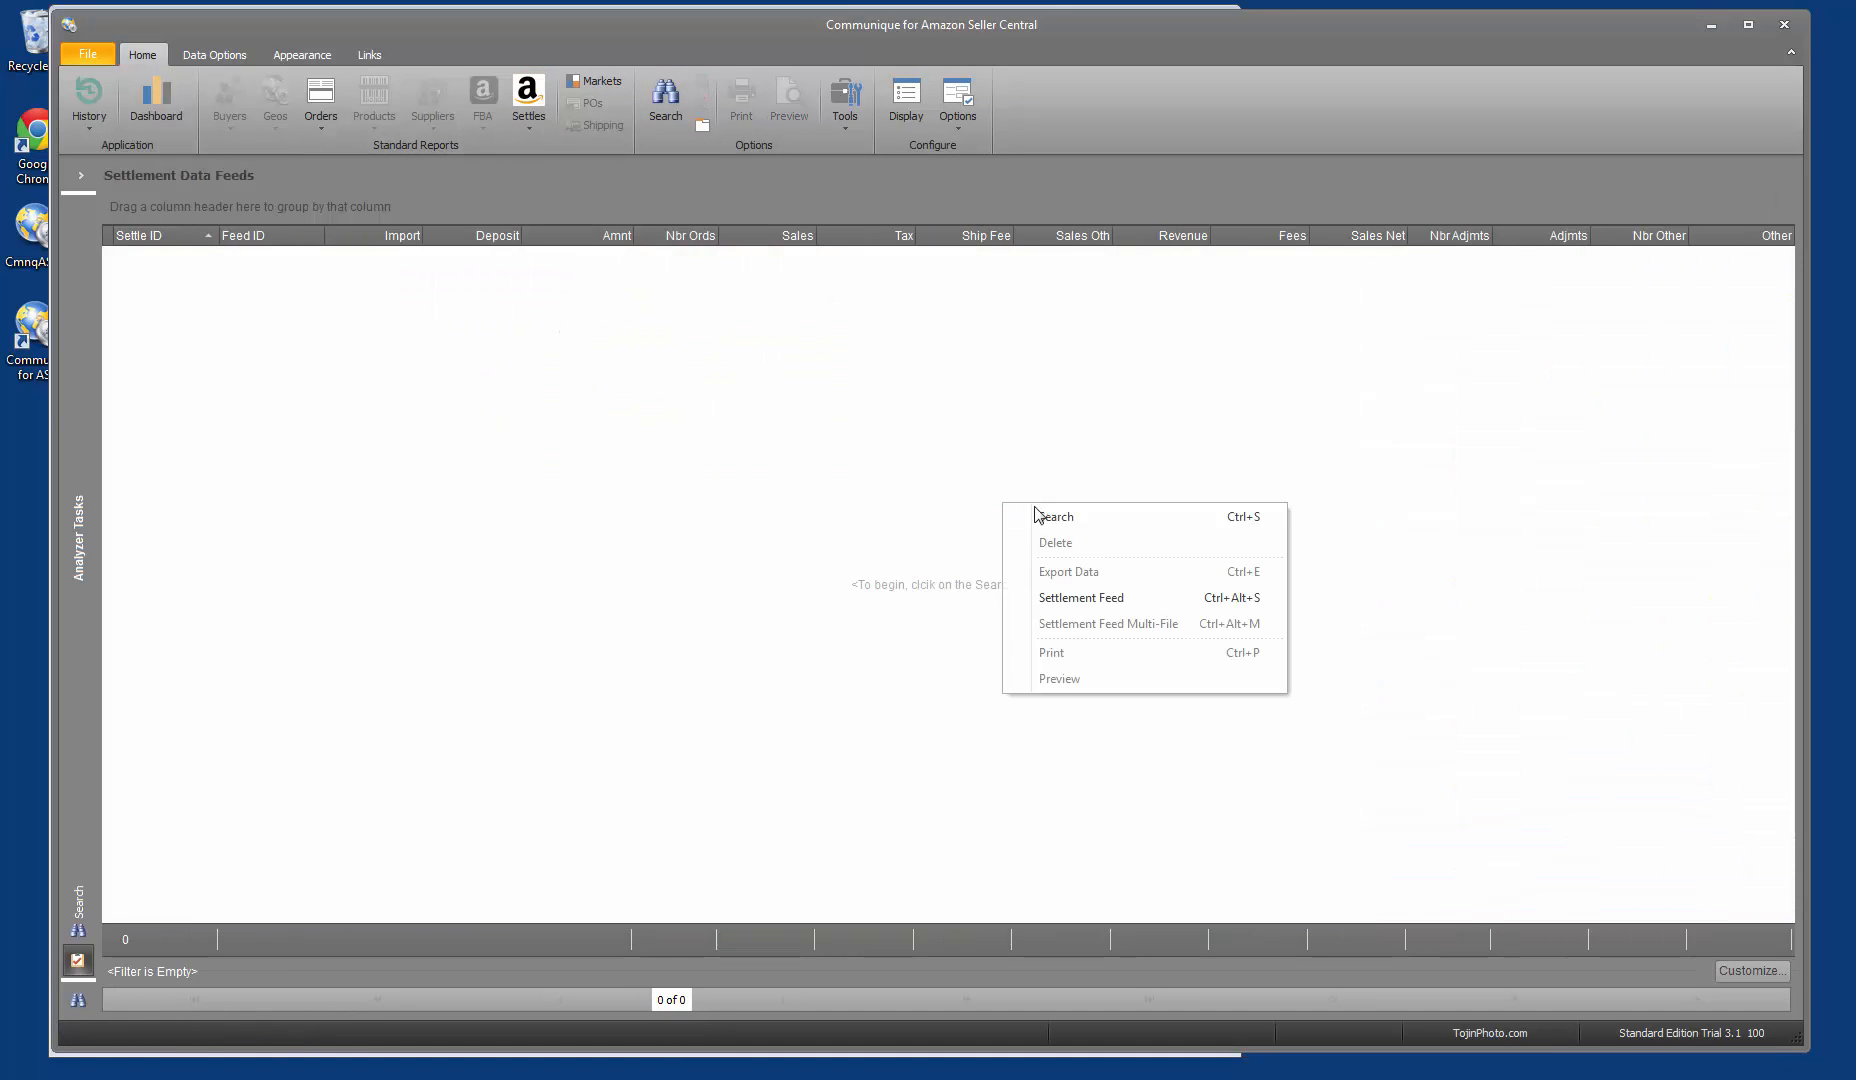
left_click(1110, 604)
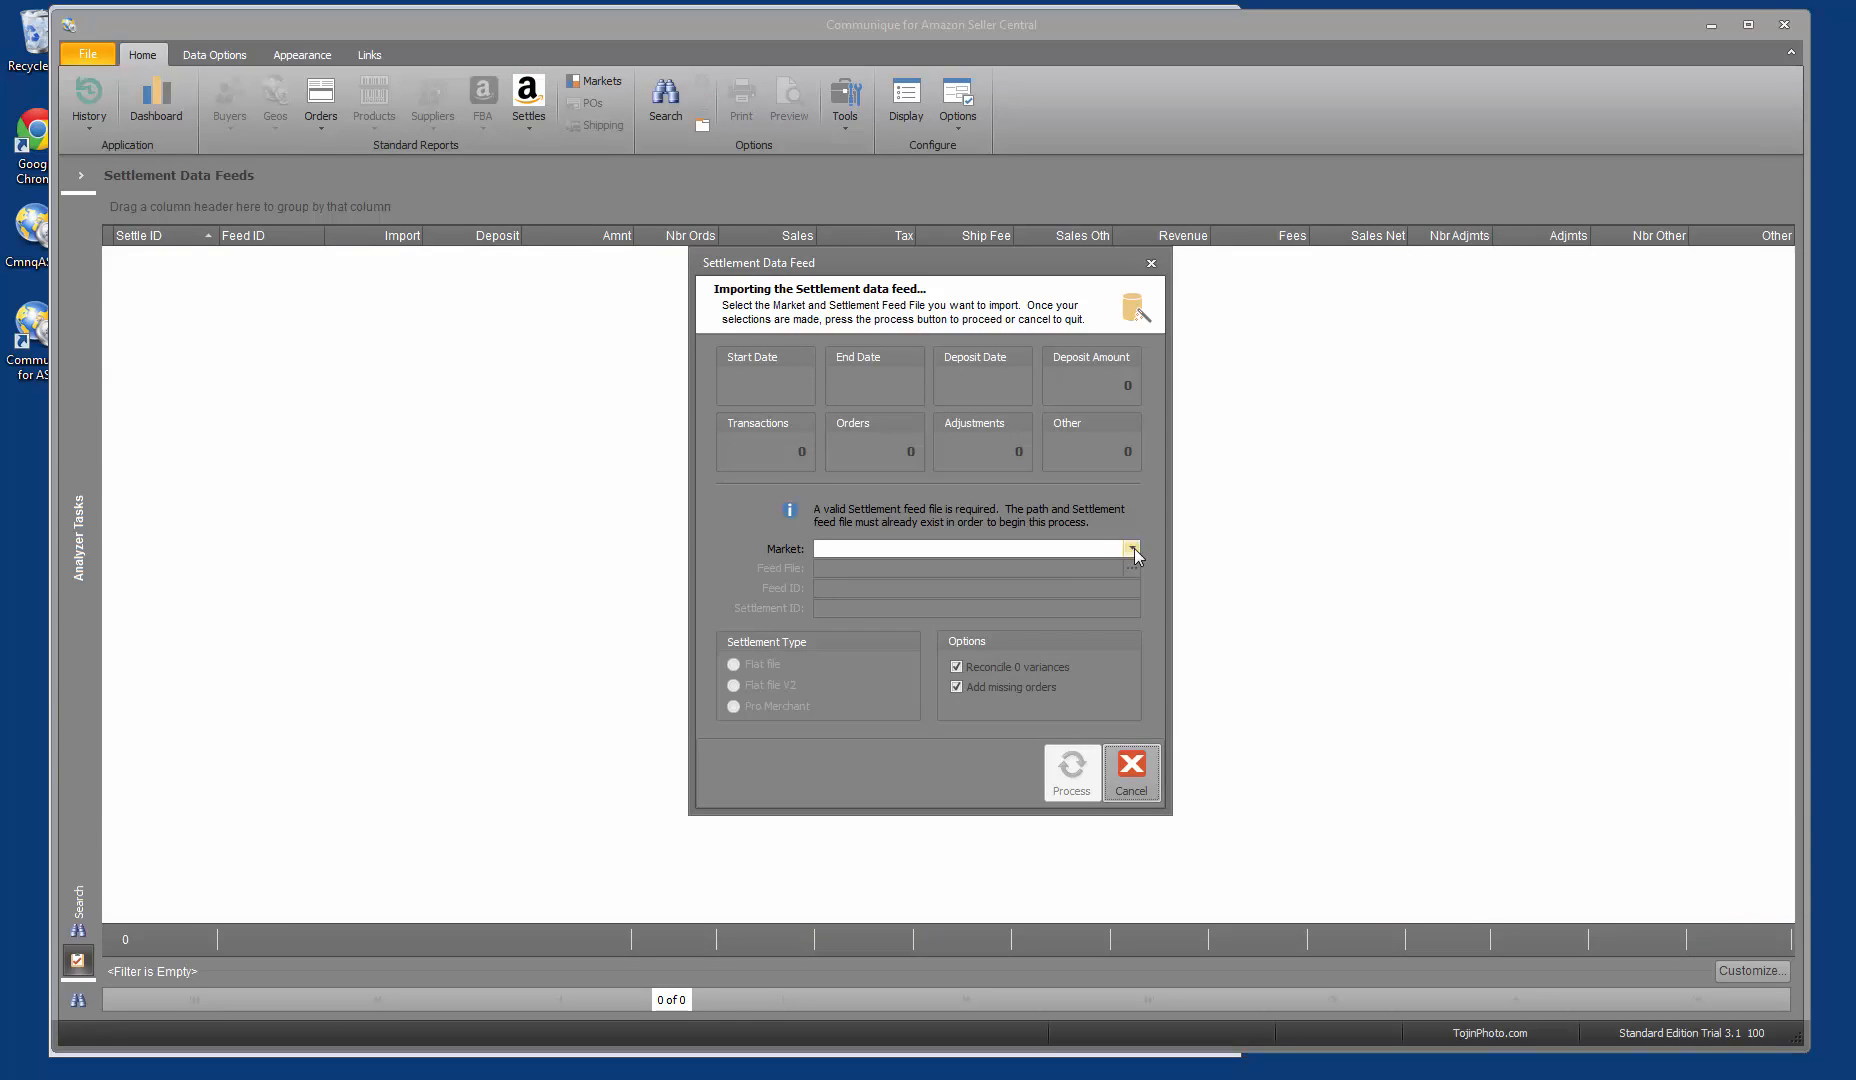
Import the settlement file 17678663113.txt from C:\Amazon\Settlements for the TojinPhoto.com market, keeping zero-variance reconciliation and missing-order creation enabled.
left_click(1132, 549)
left_click(884, 590)
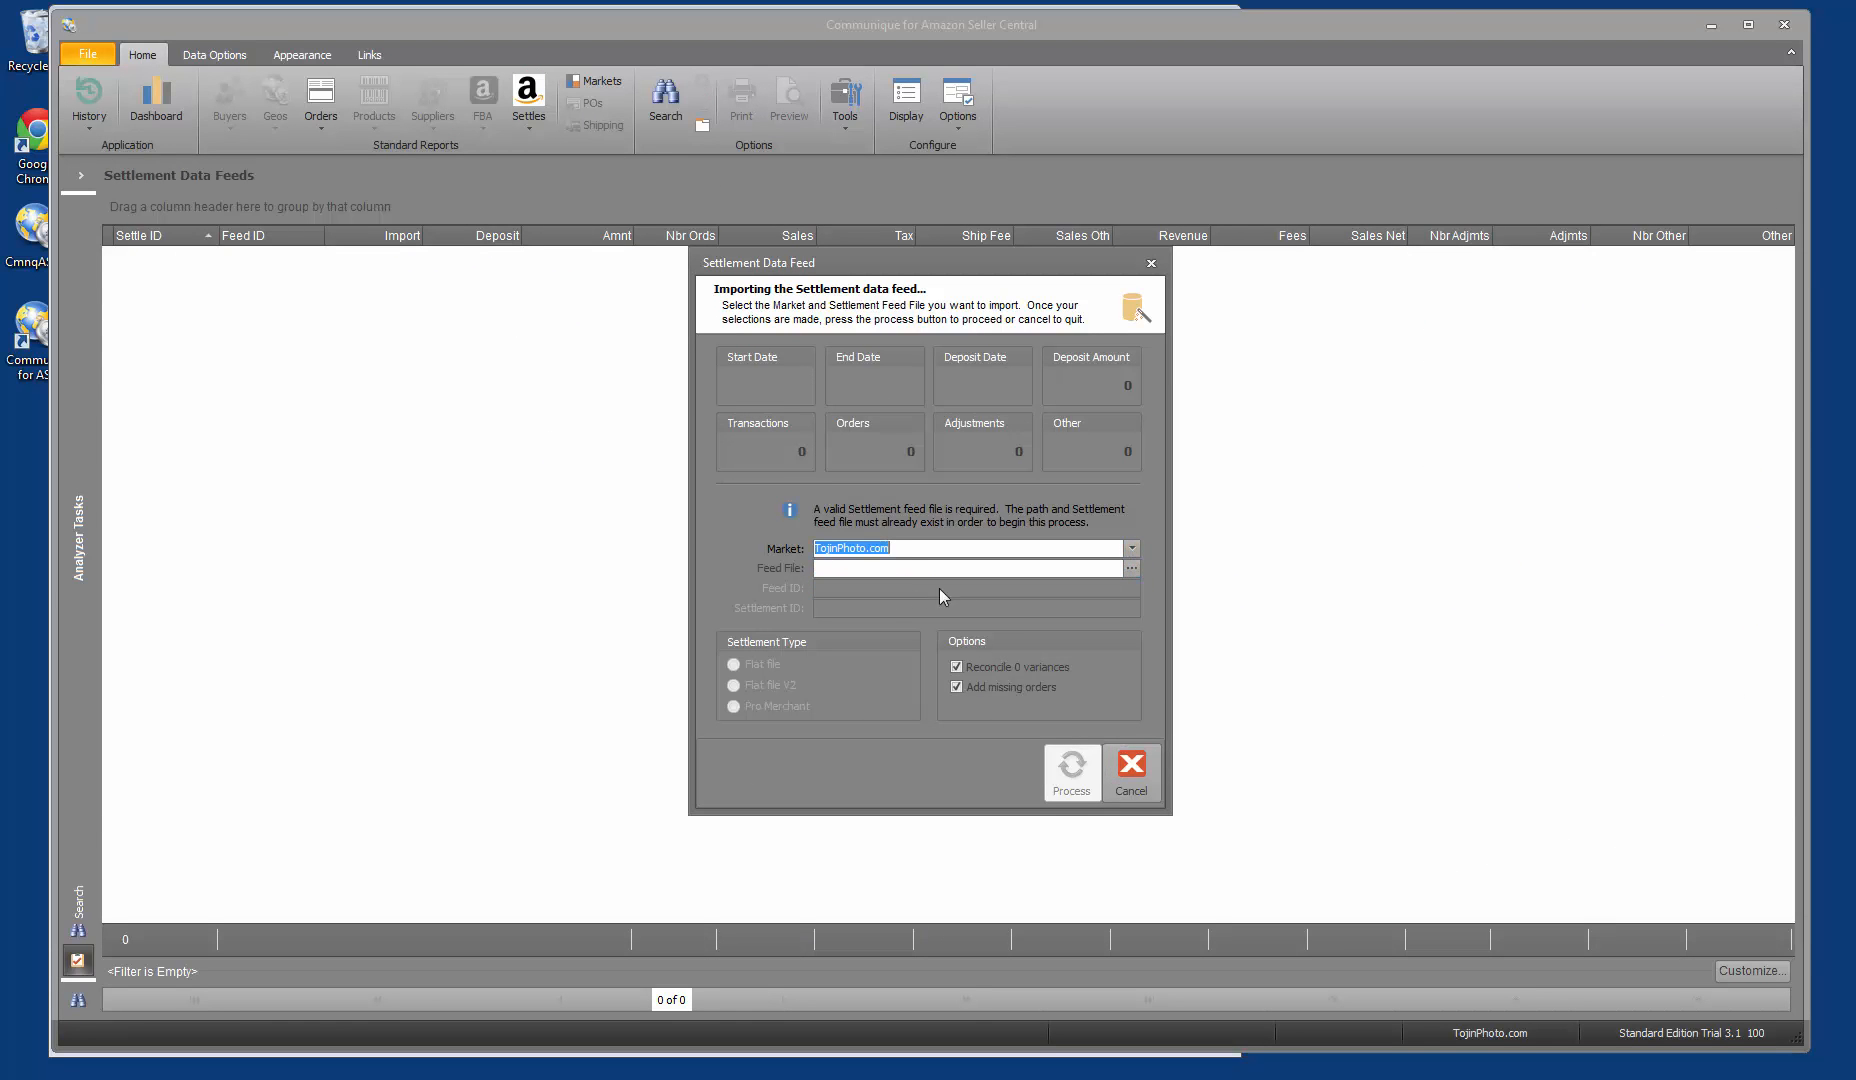
left_click(1133, 570)
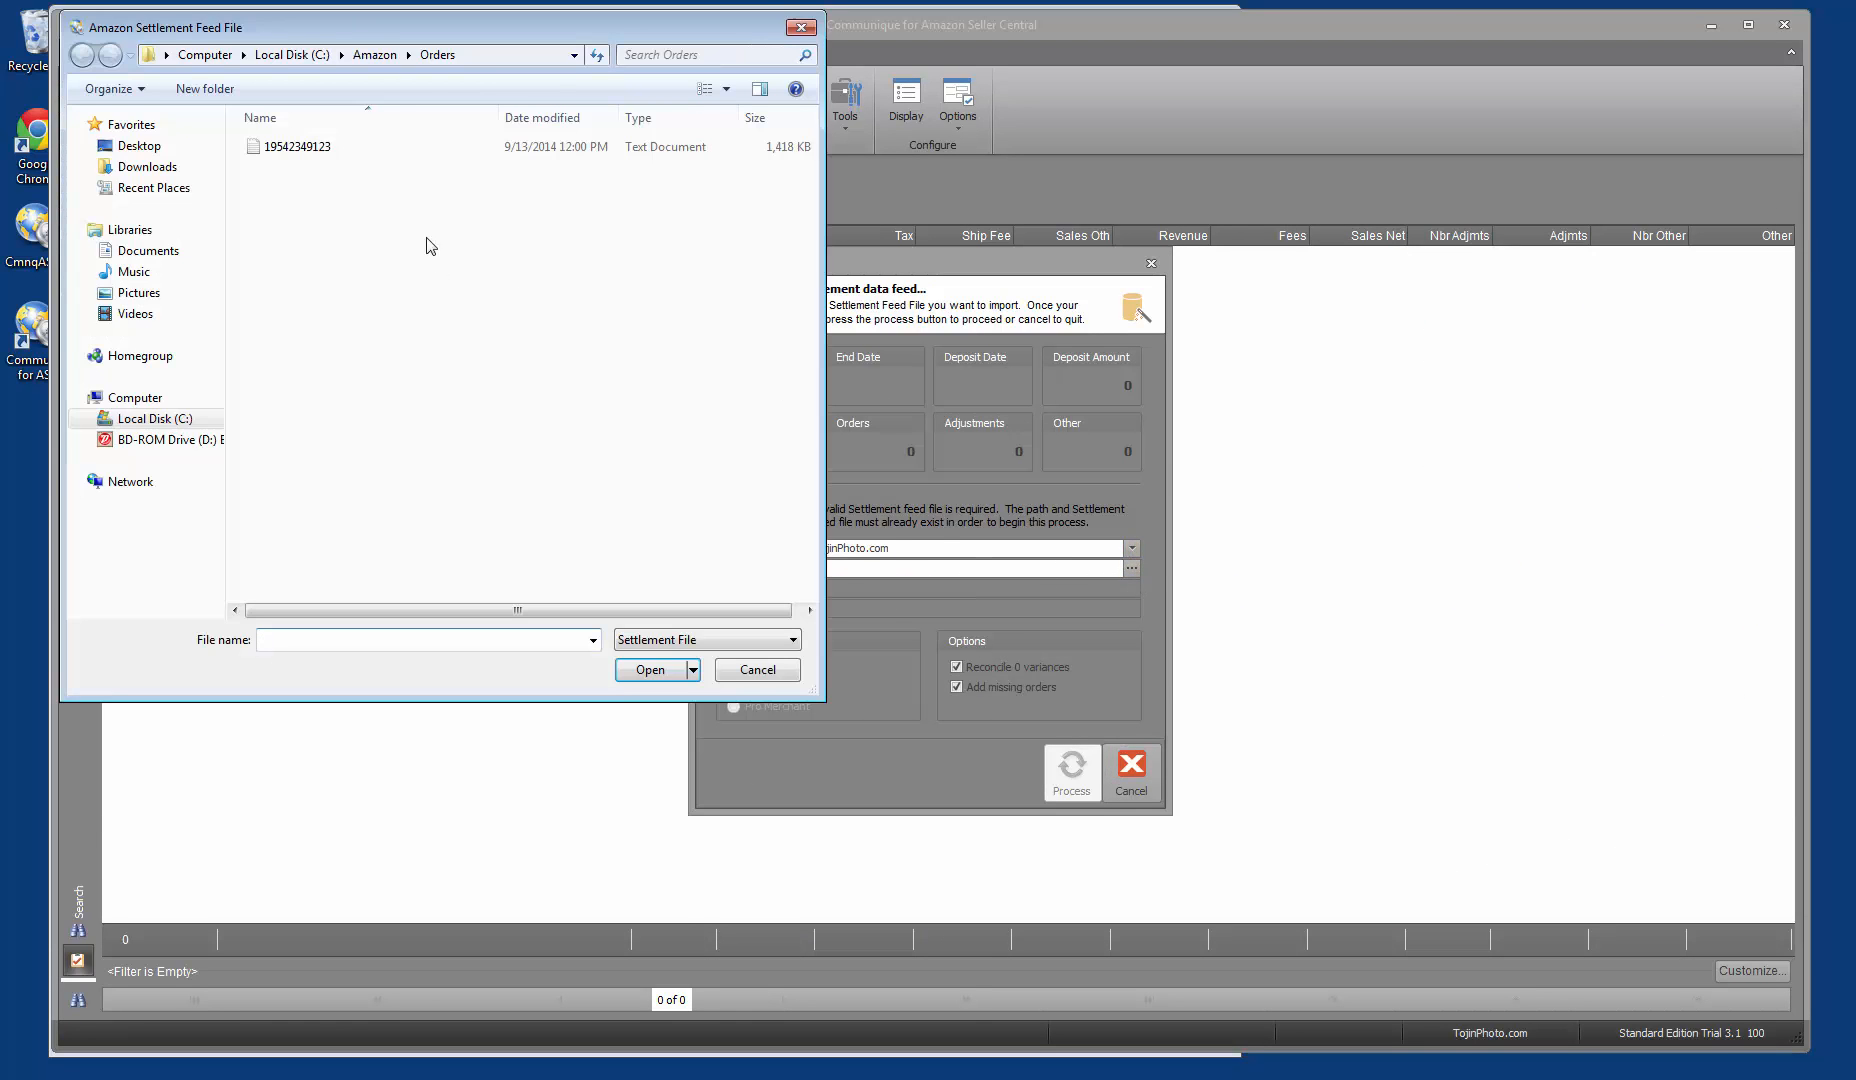
left_click(378, 62)
double_click(365, 209)
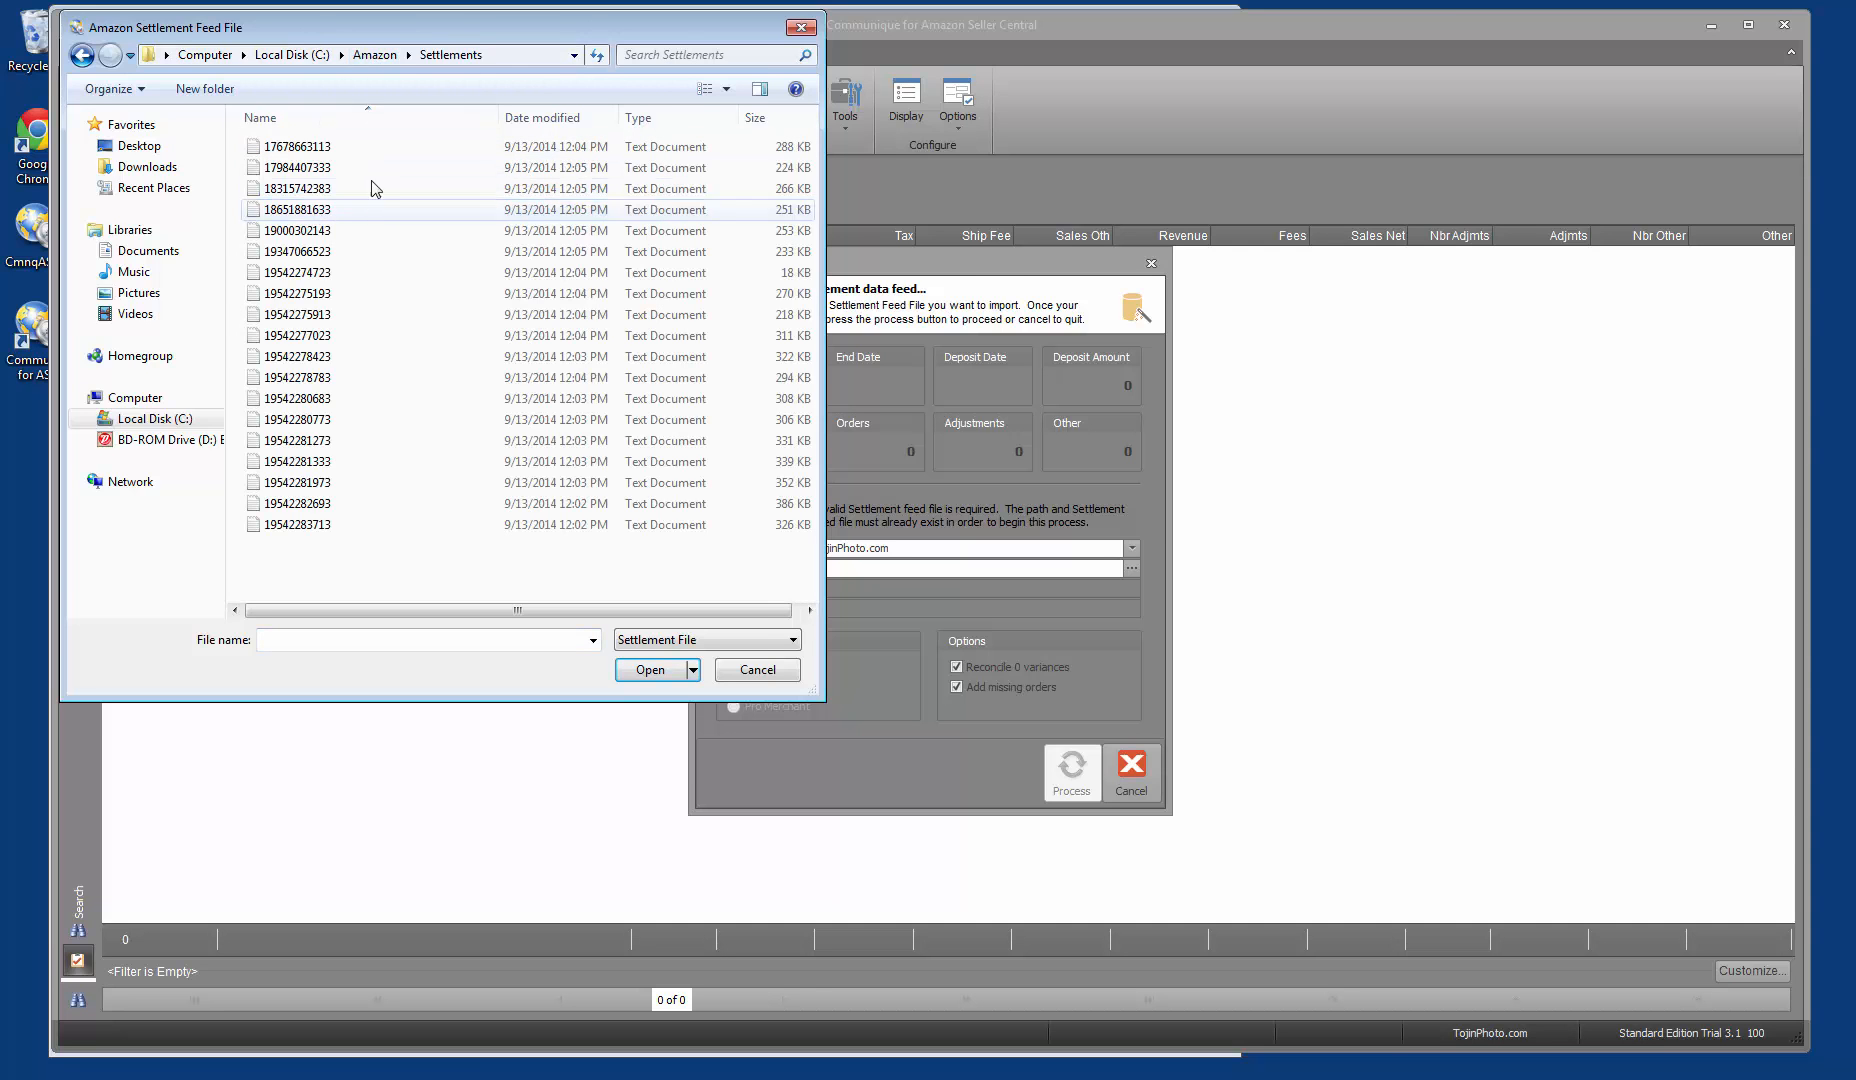
left_click_drag(455, 27, 726, 96)
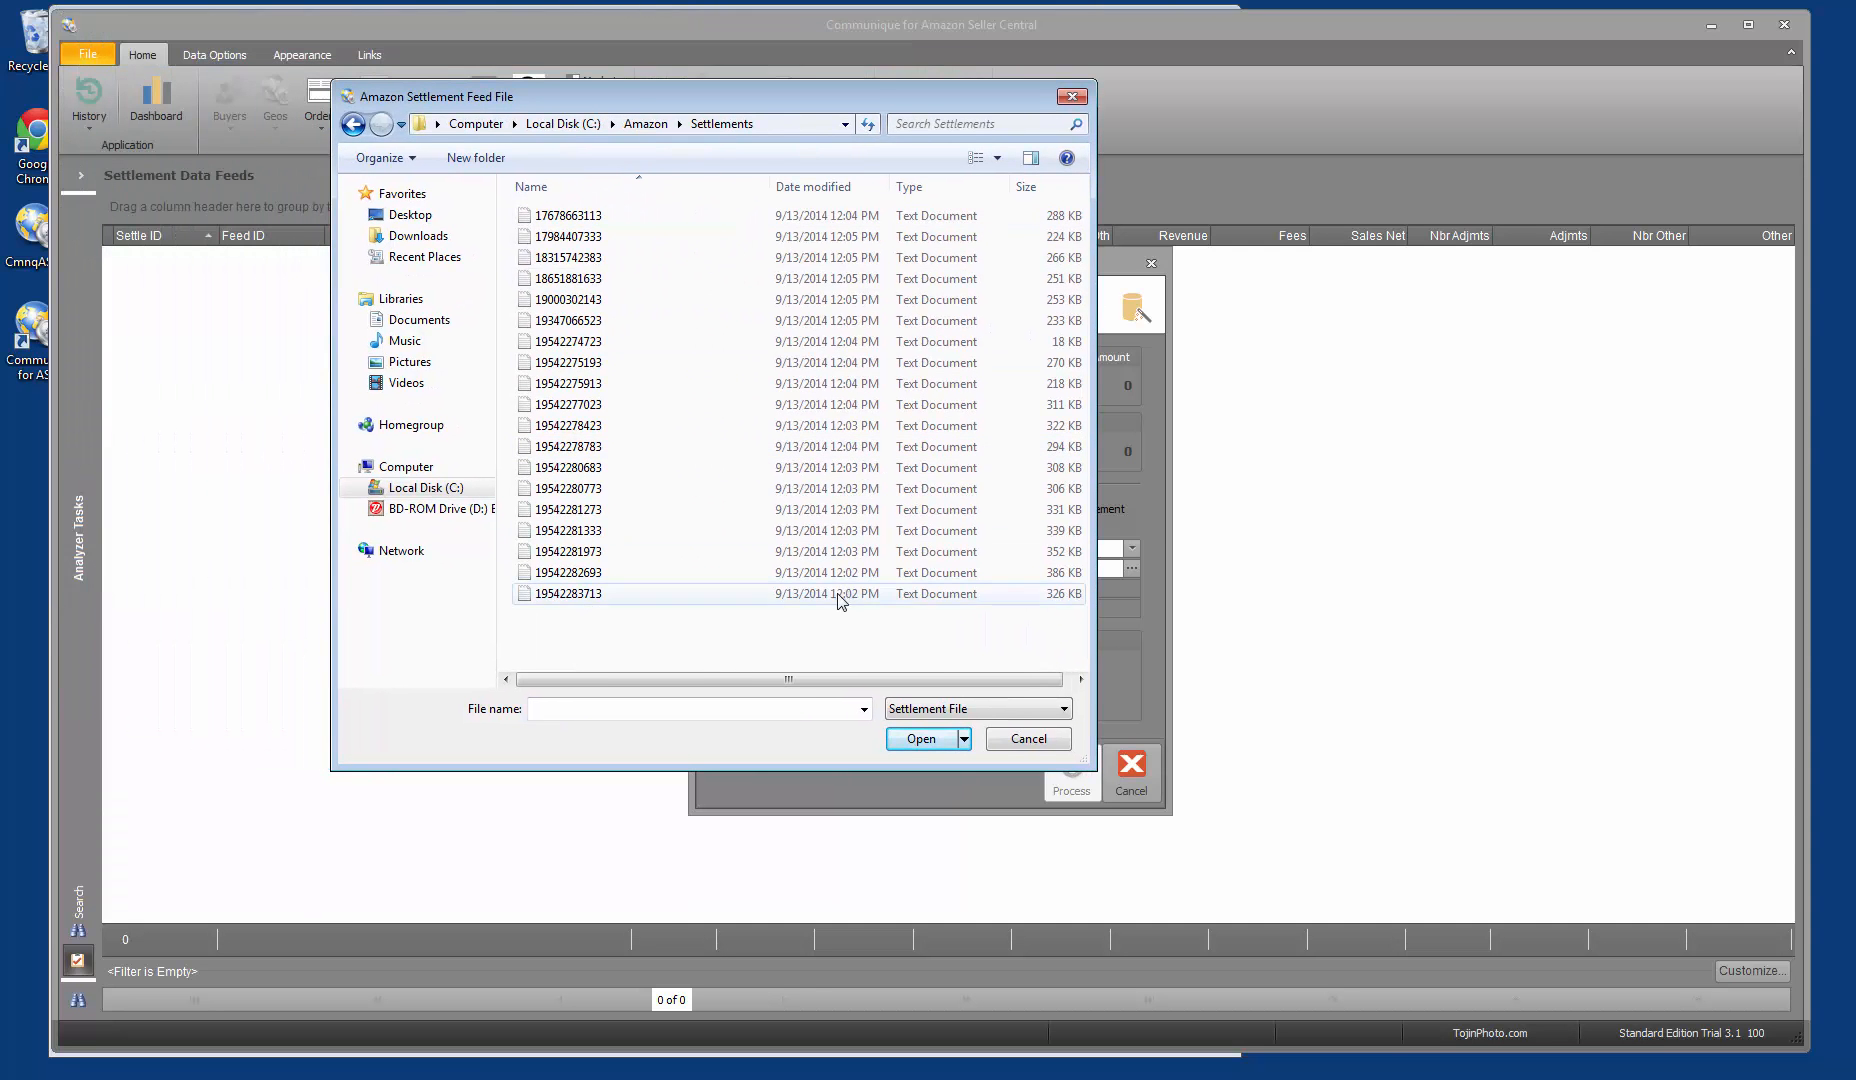
double_click(598, 215)
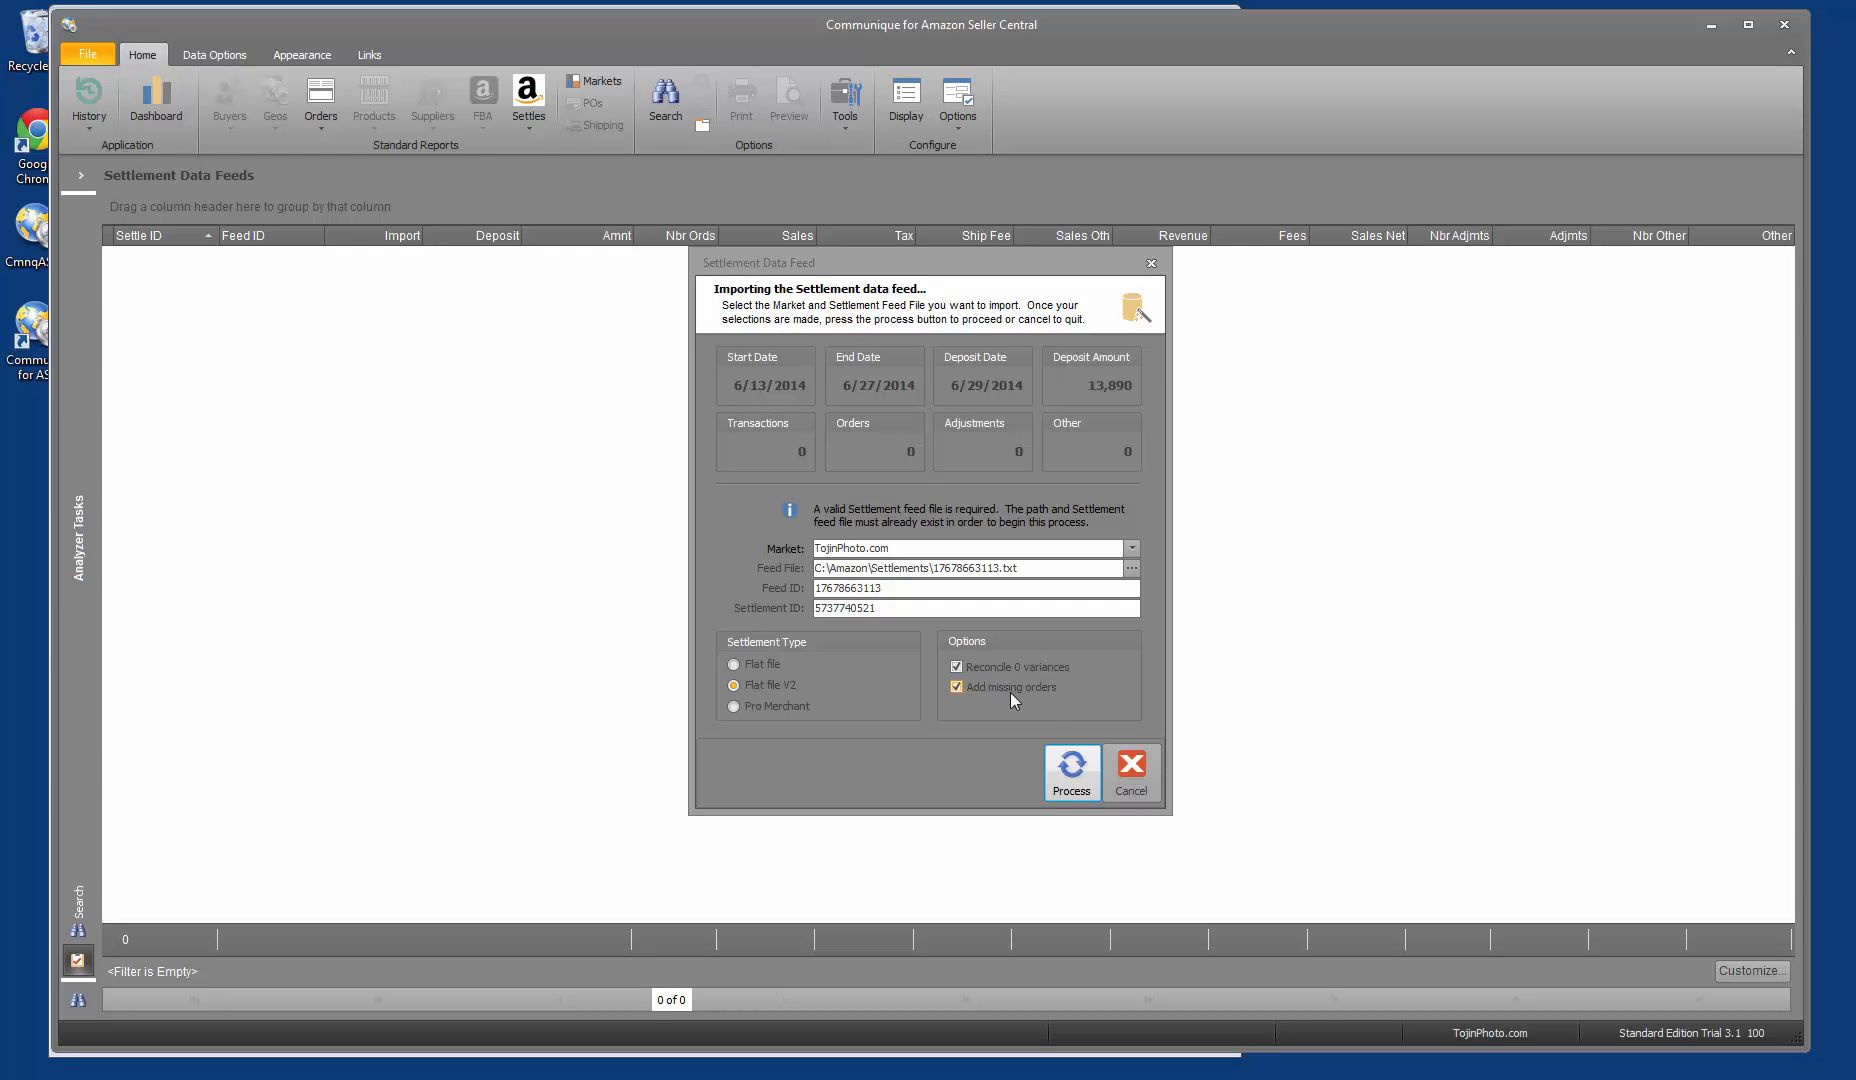
left_click(1068, 772)
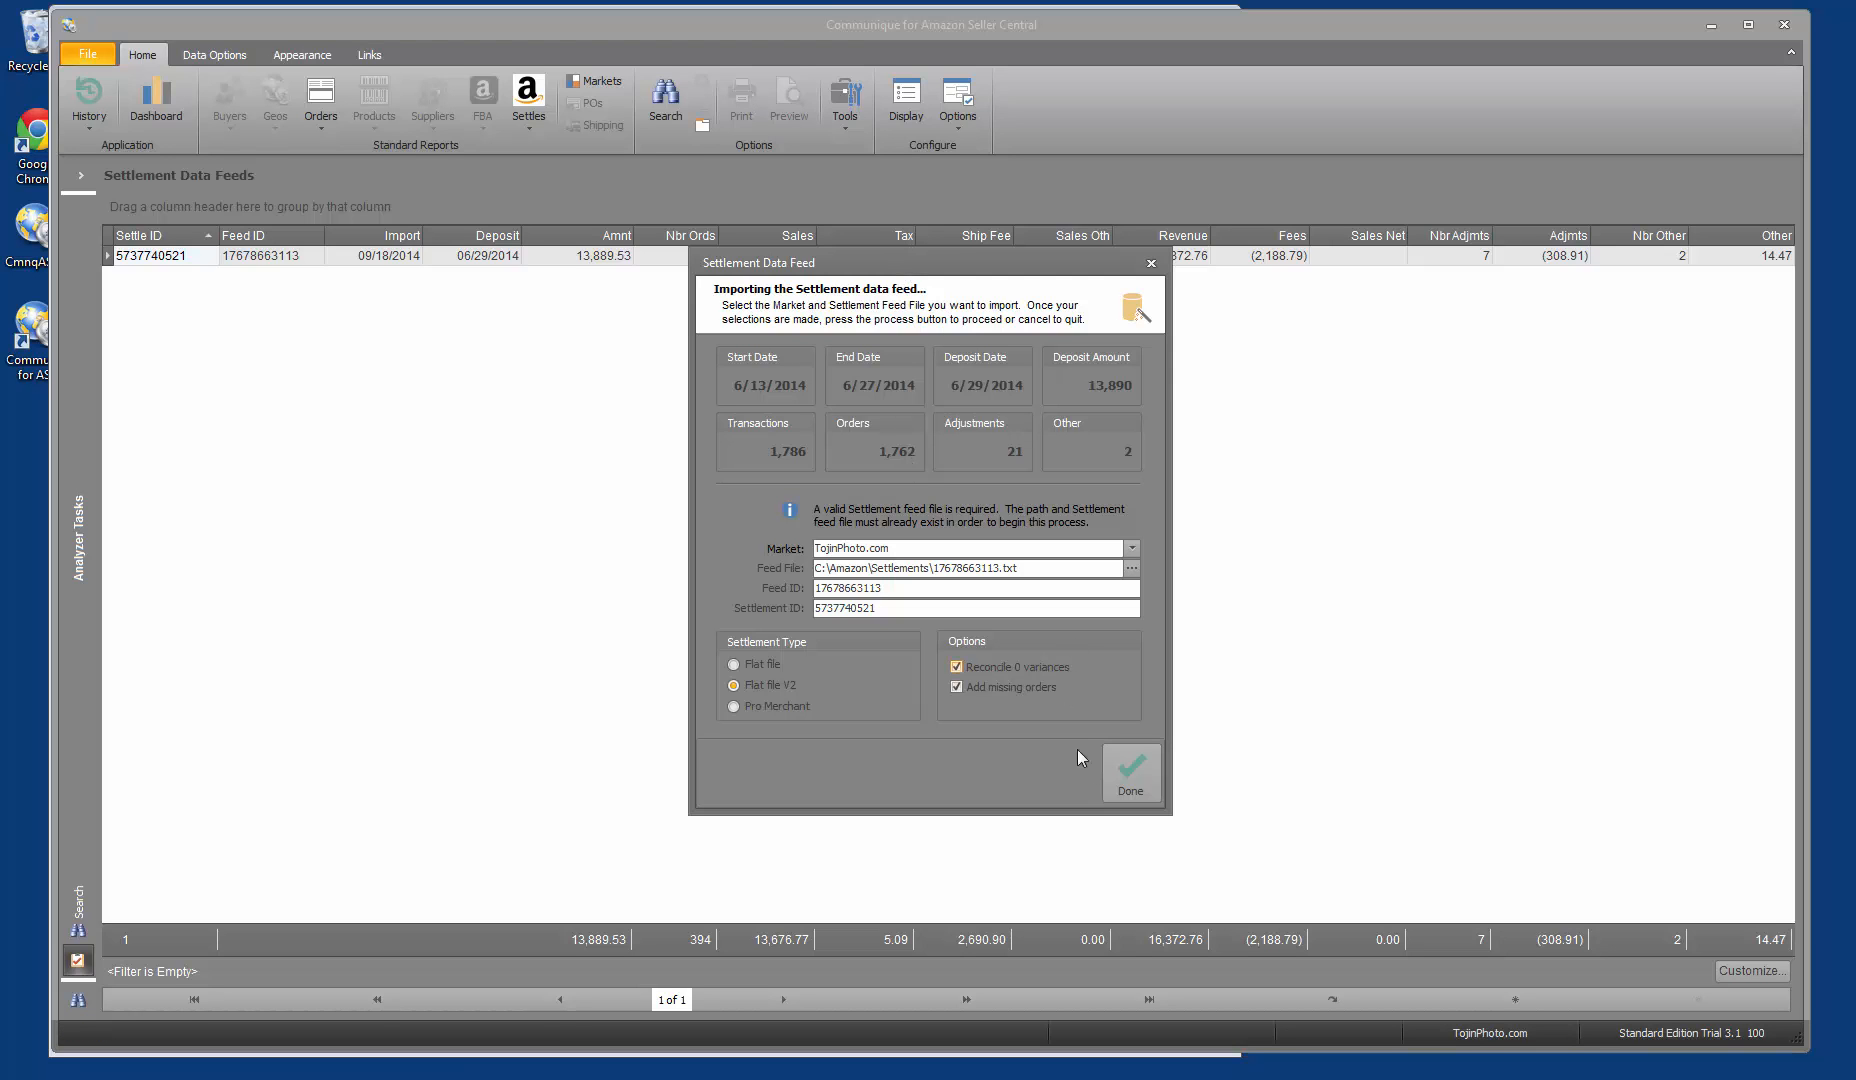
left_click(1133, 772)
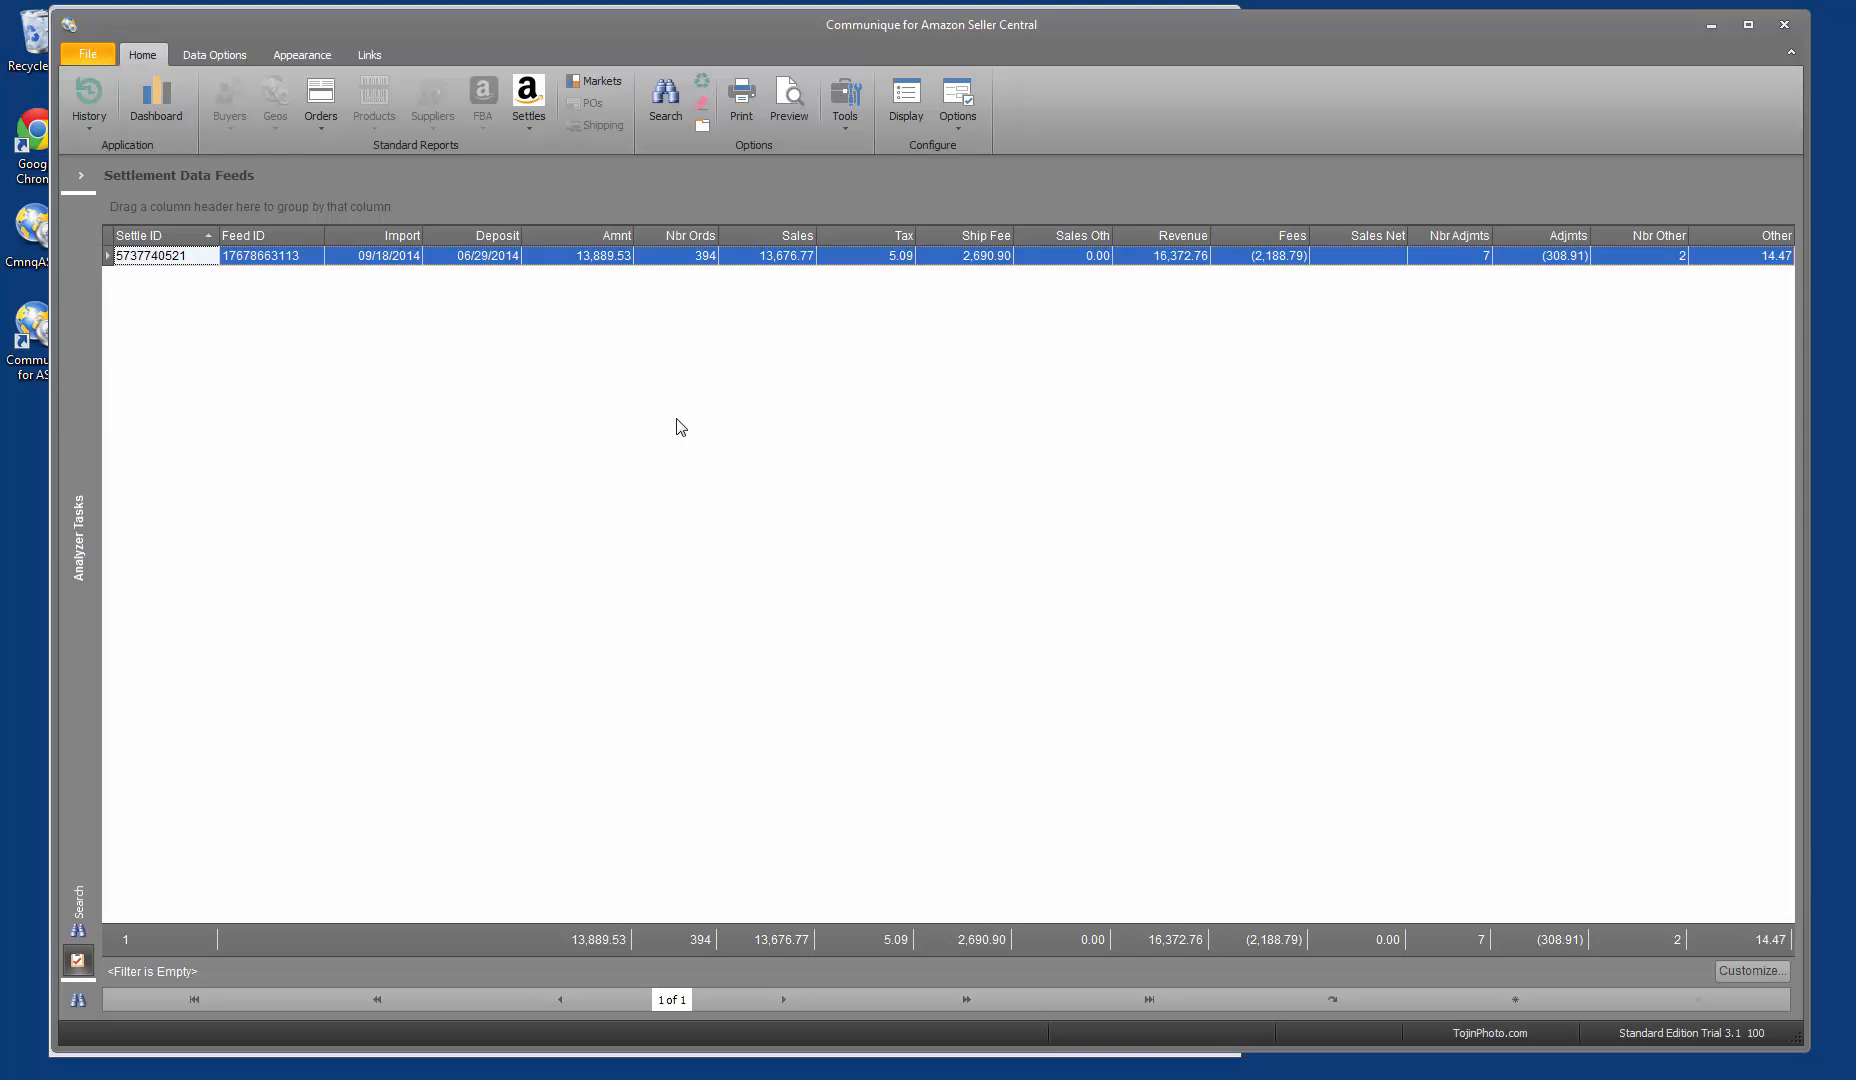
Run the Settlement Accounting Summary for the settlement deposited 6/29/2014 with dates ignored, and look through its transactions.
left_click(538, 126)
left_click(644, 152)
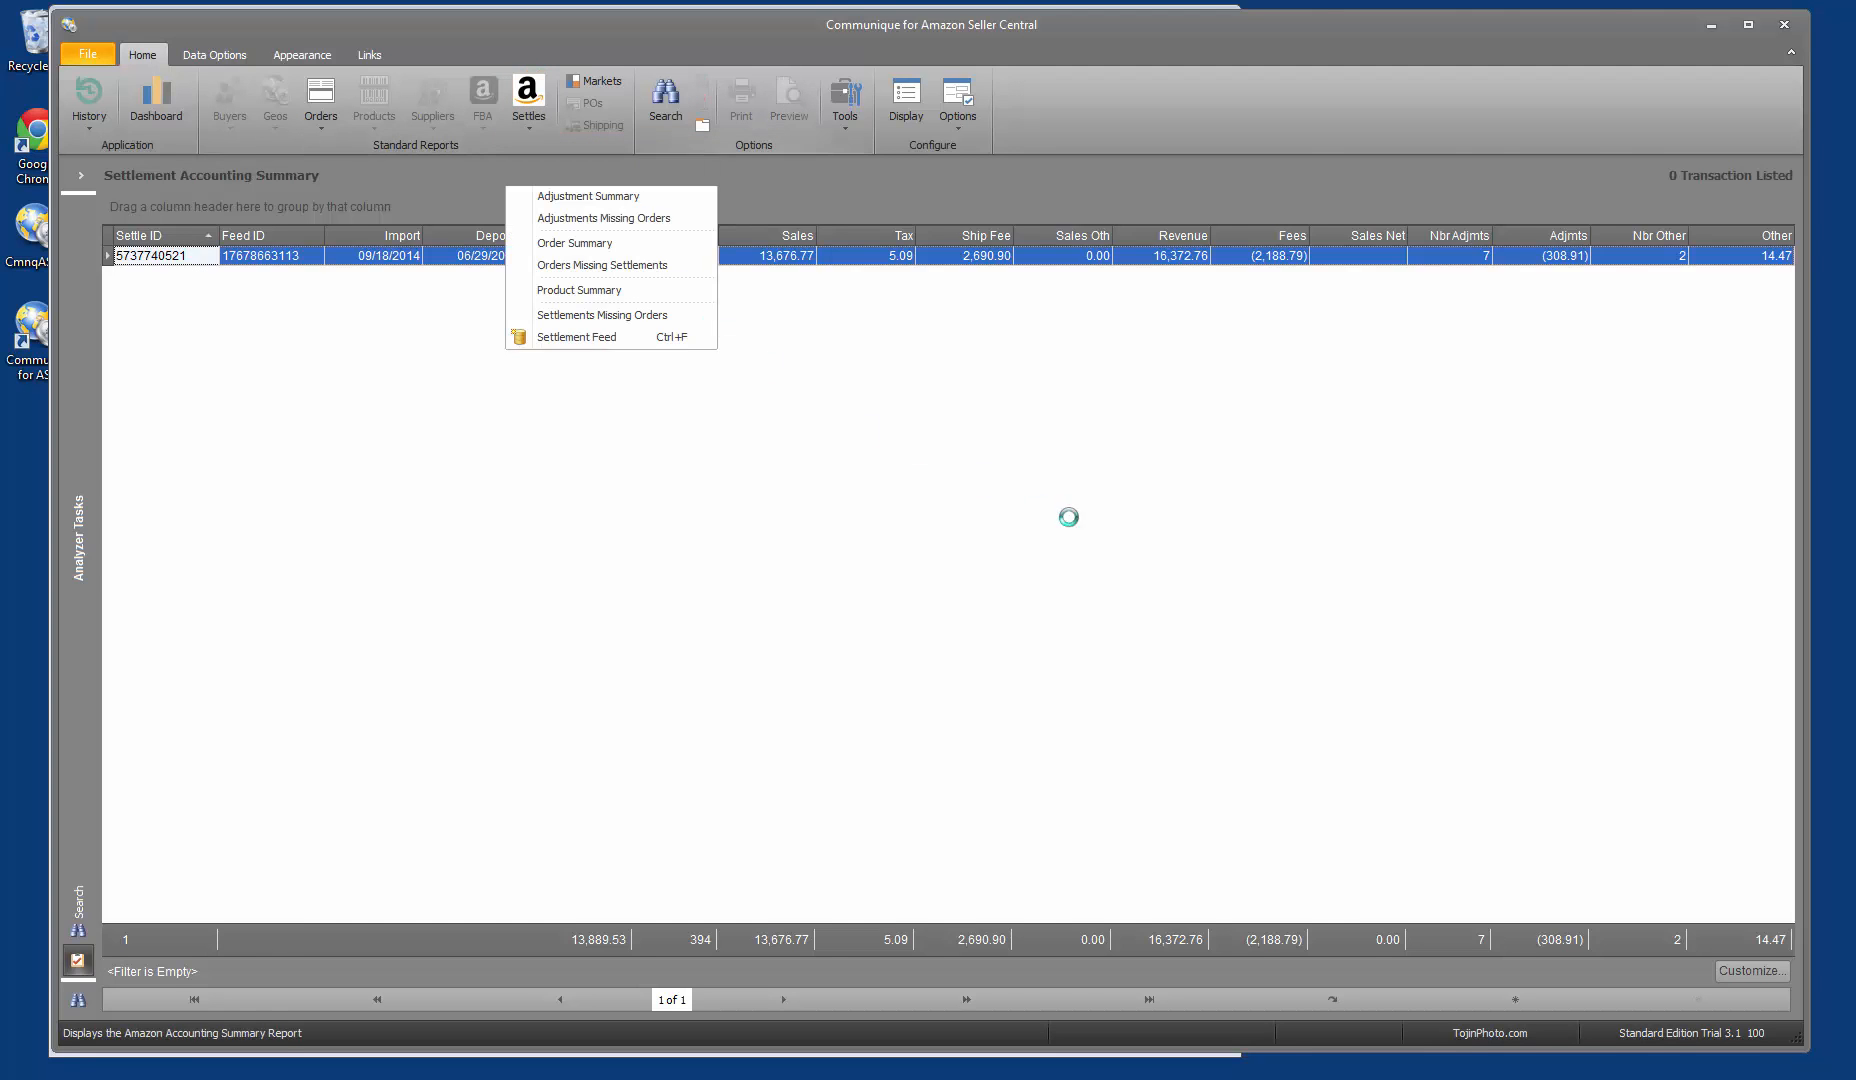
left_click(810, 744)
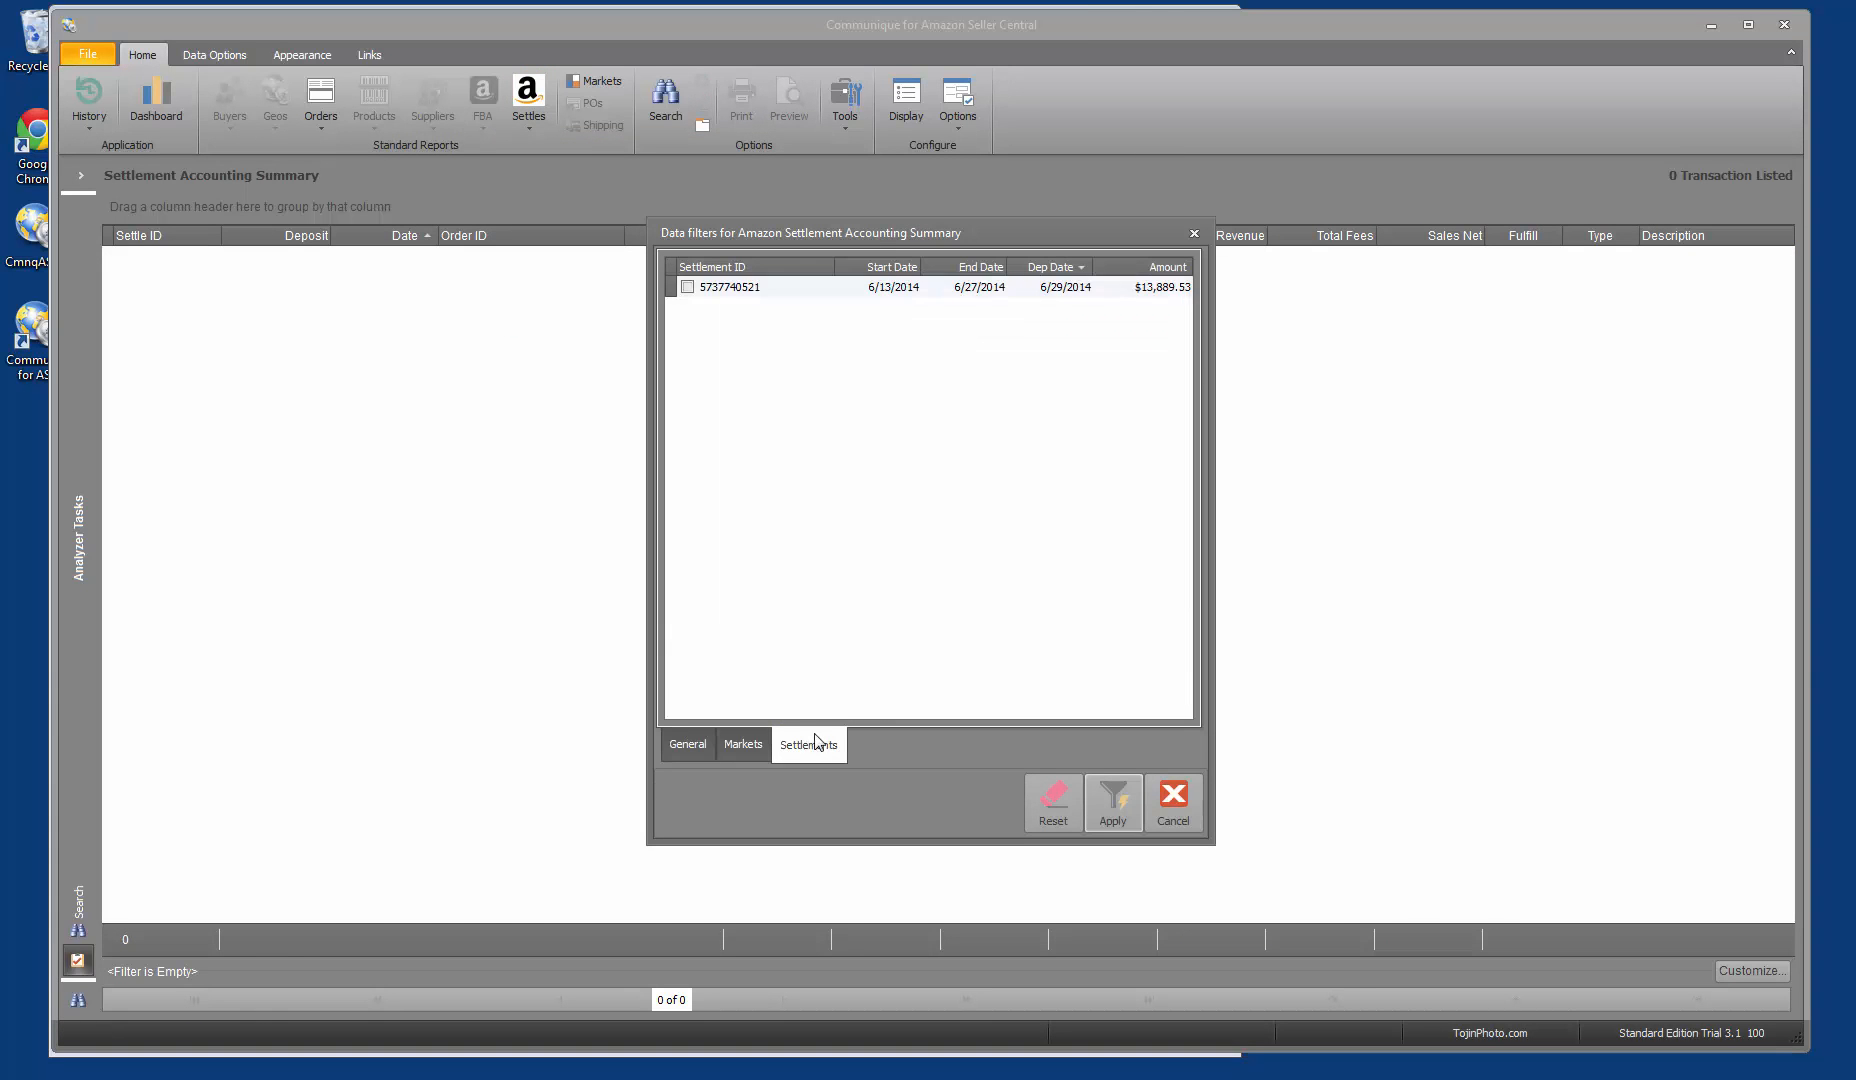
left_click(688, 287)
left_click(693, 746)
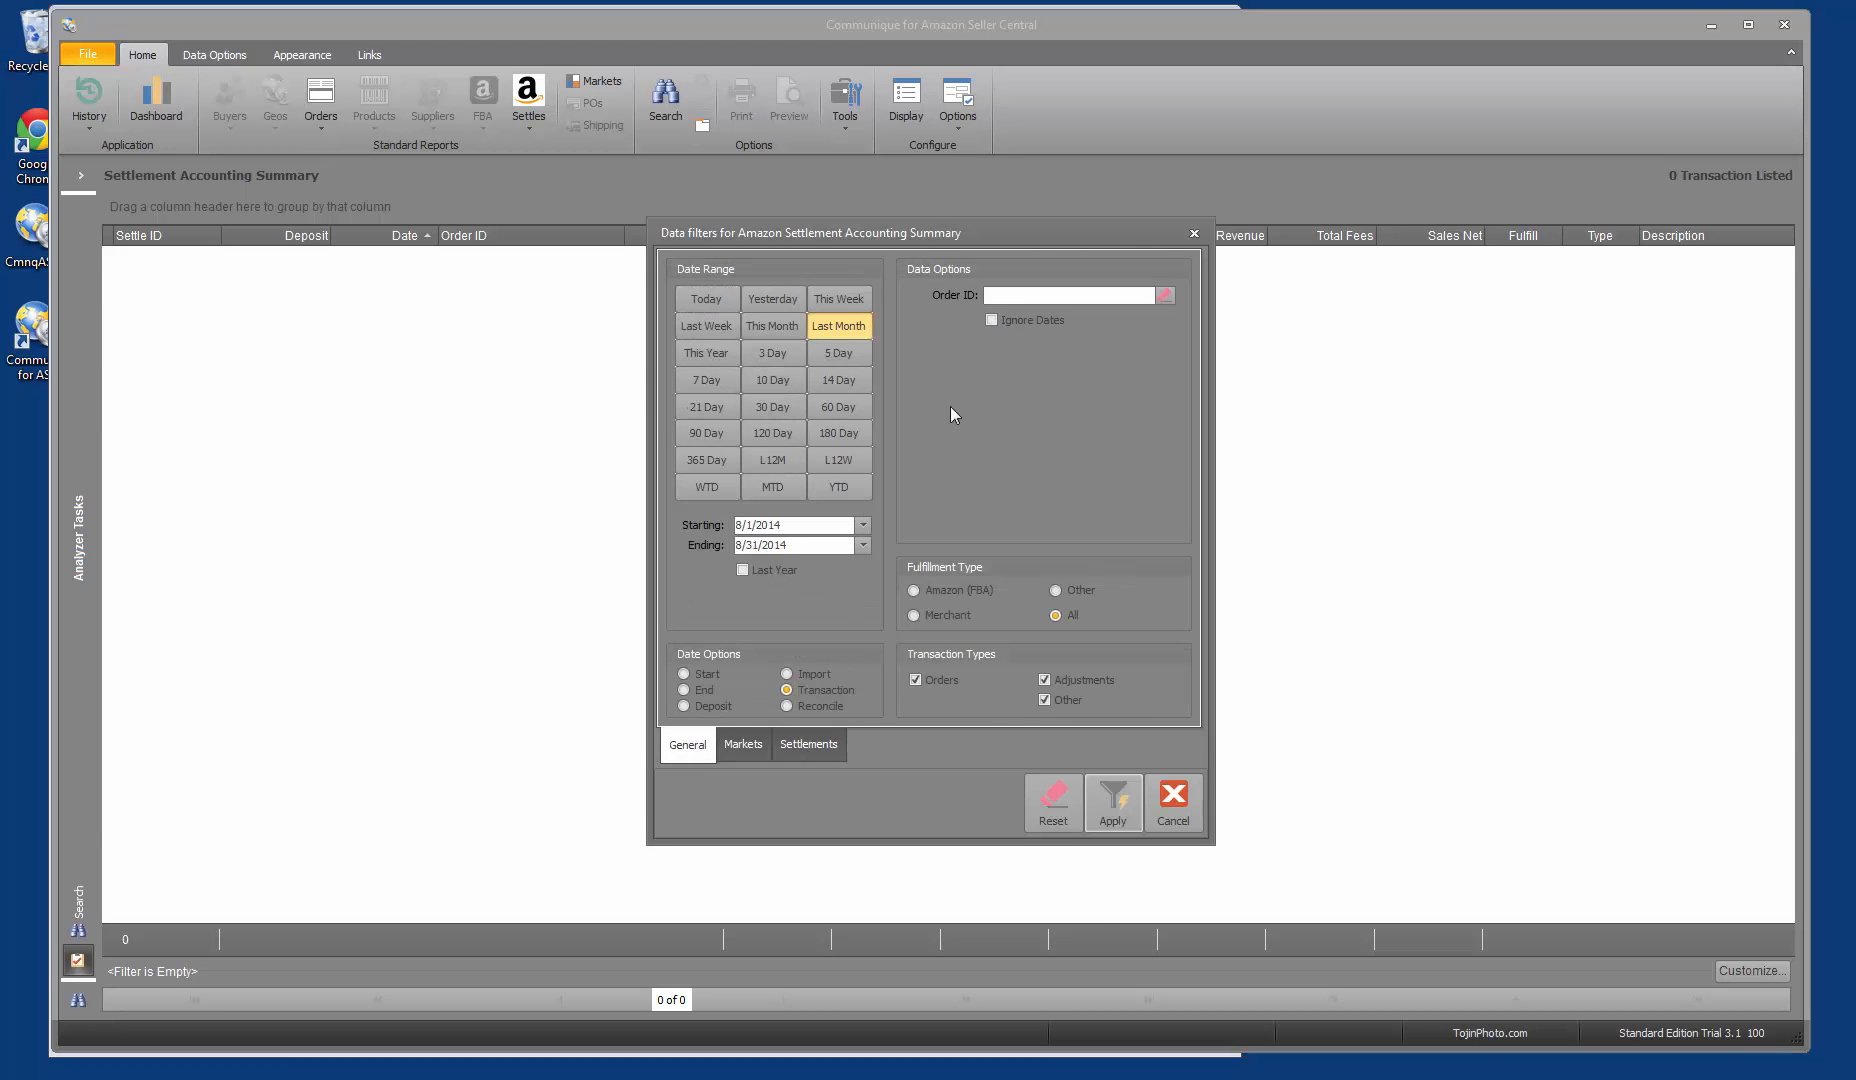
left_click(999, 318)
left_click(1113, 798)
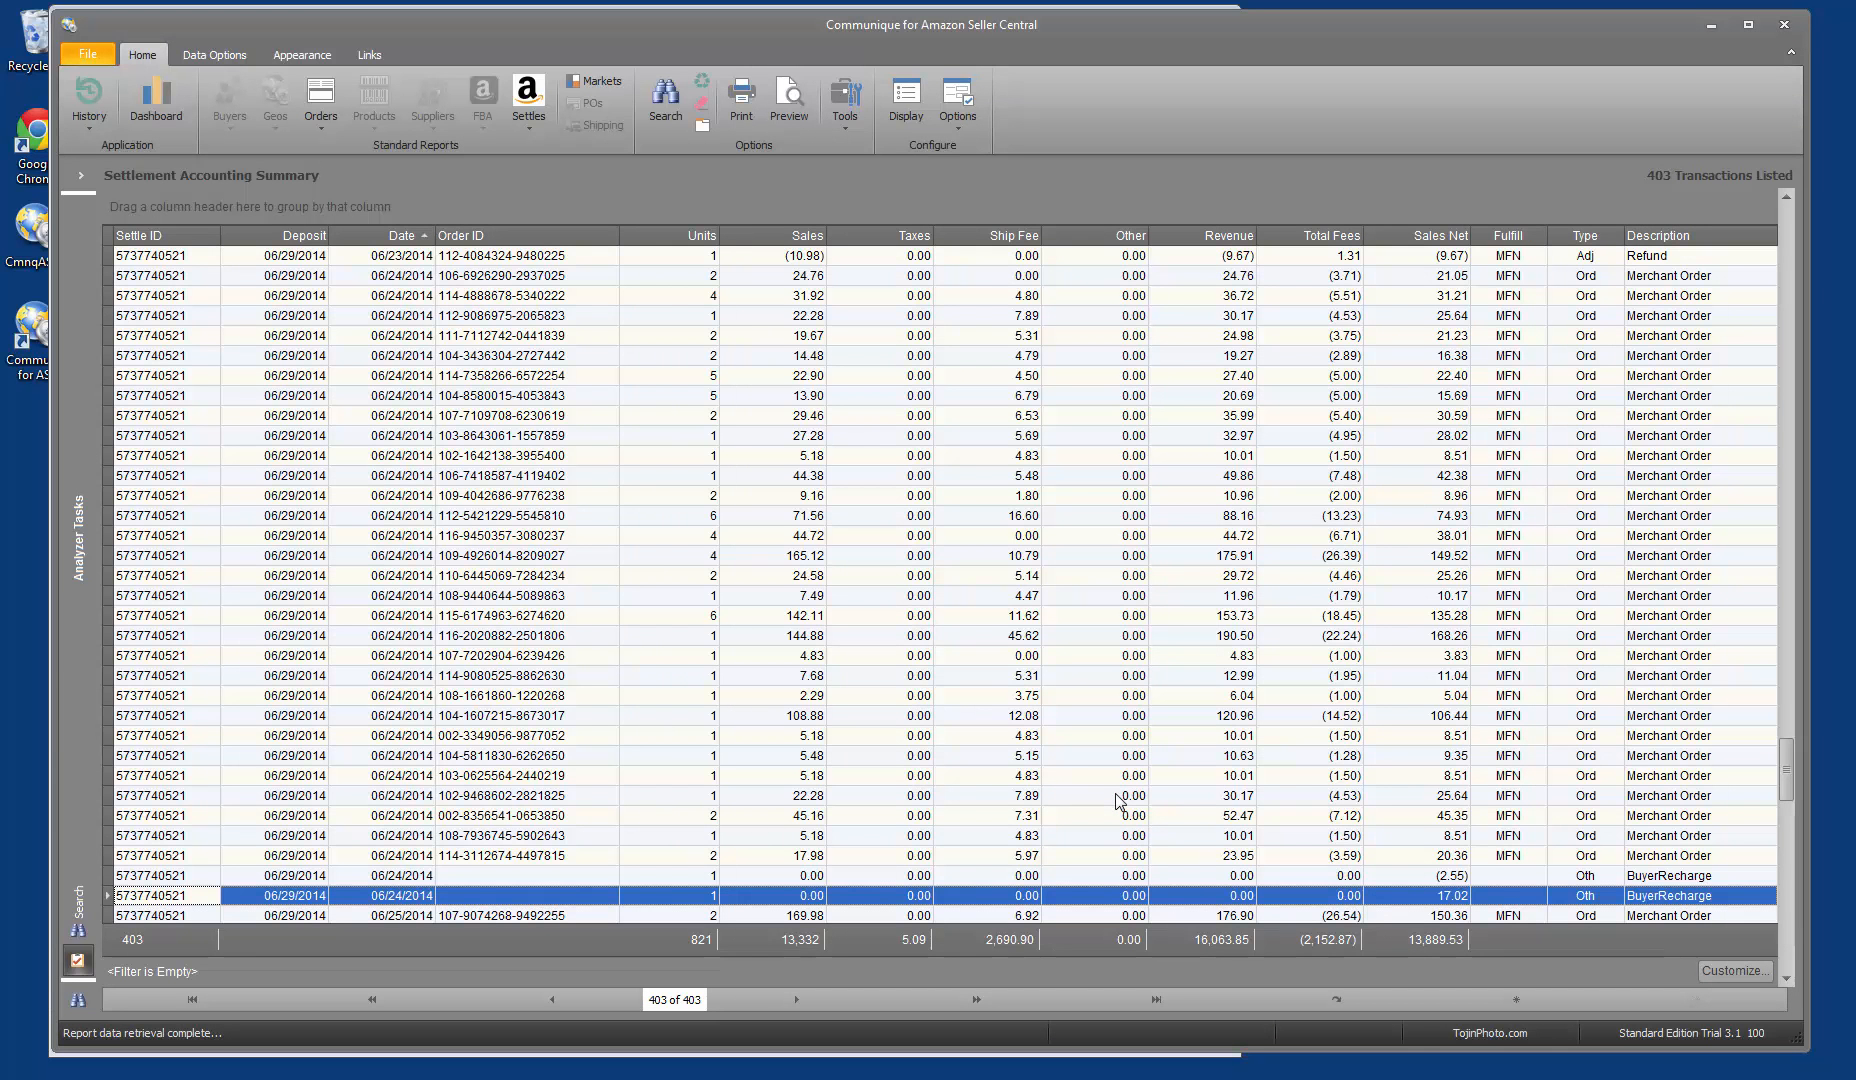
scroll(1045, 614, "down", 8)
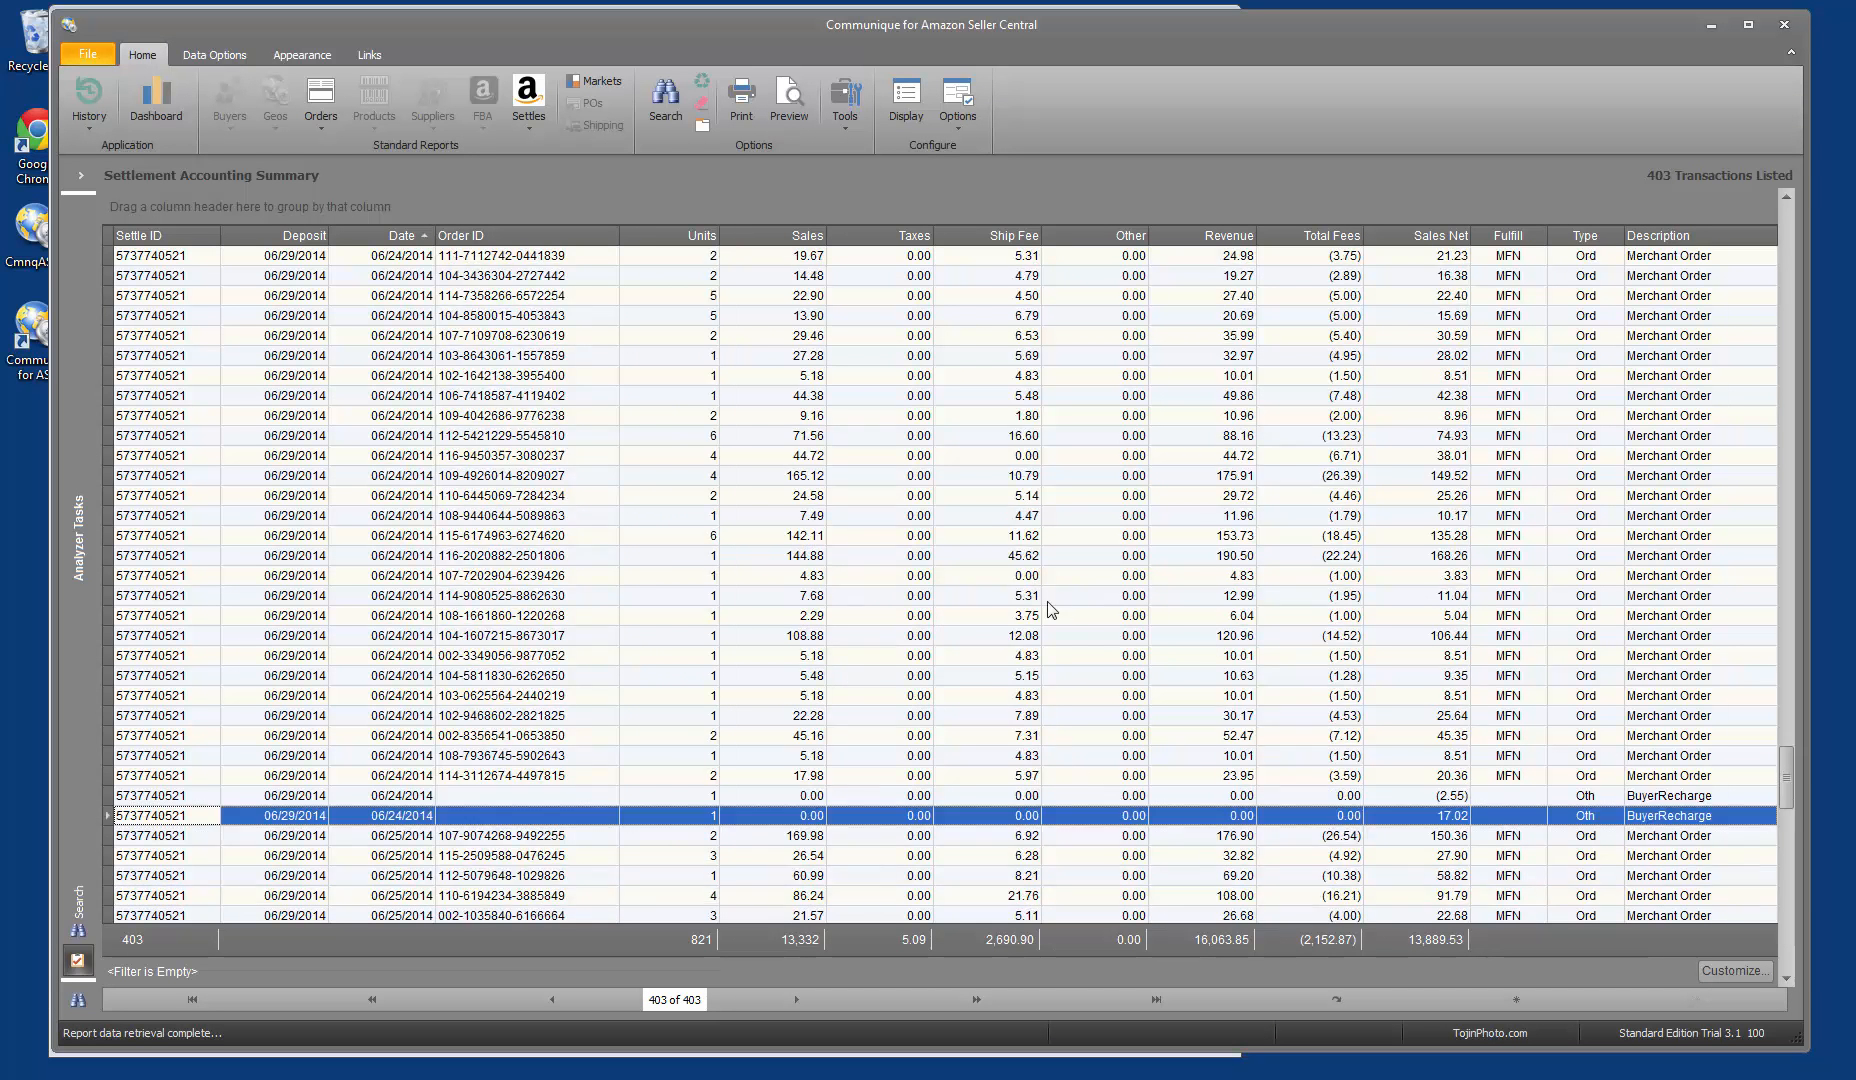
scroll(1041, 614, "up", 15)
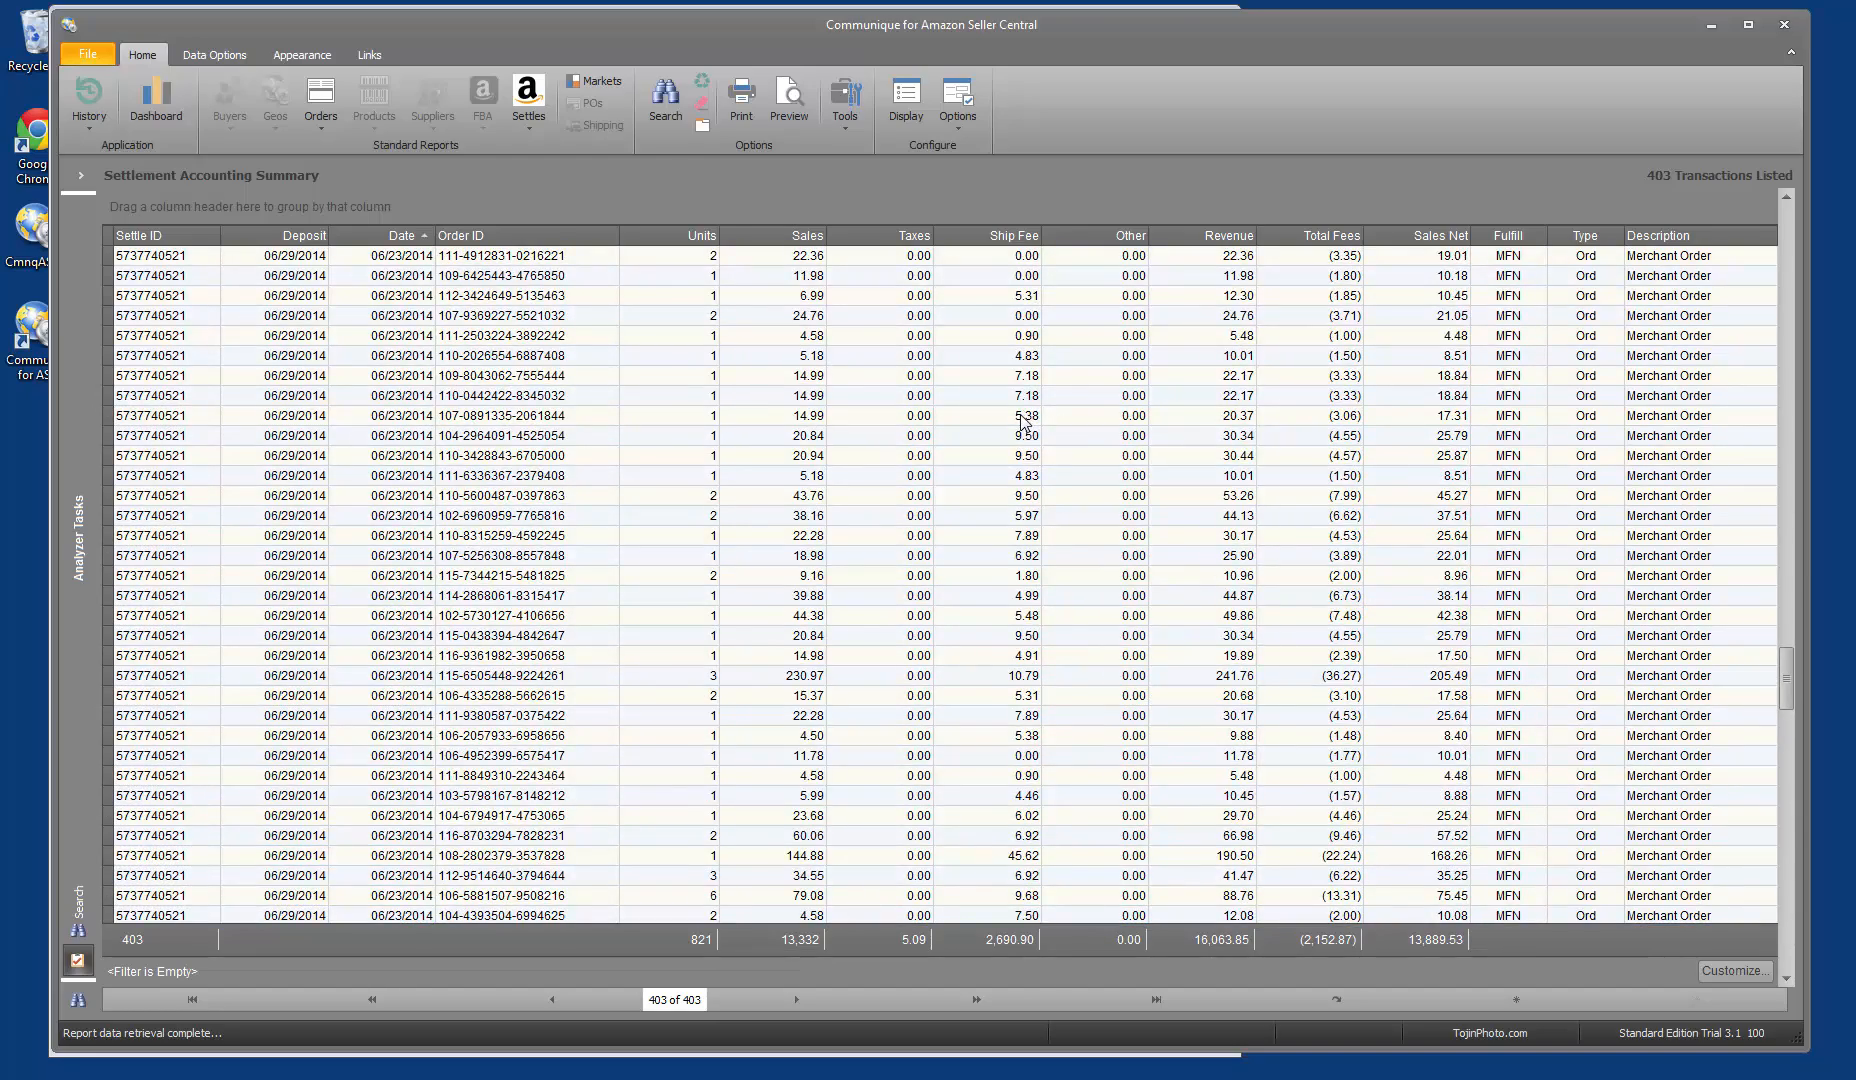
Switch to the TojinPhoto database stored in the C:\Amazon folder.
left_click(88, 53)
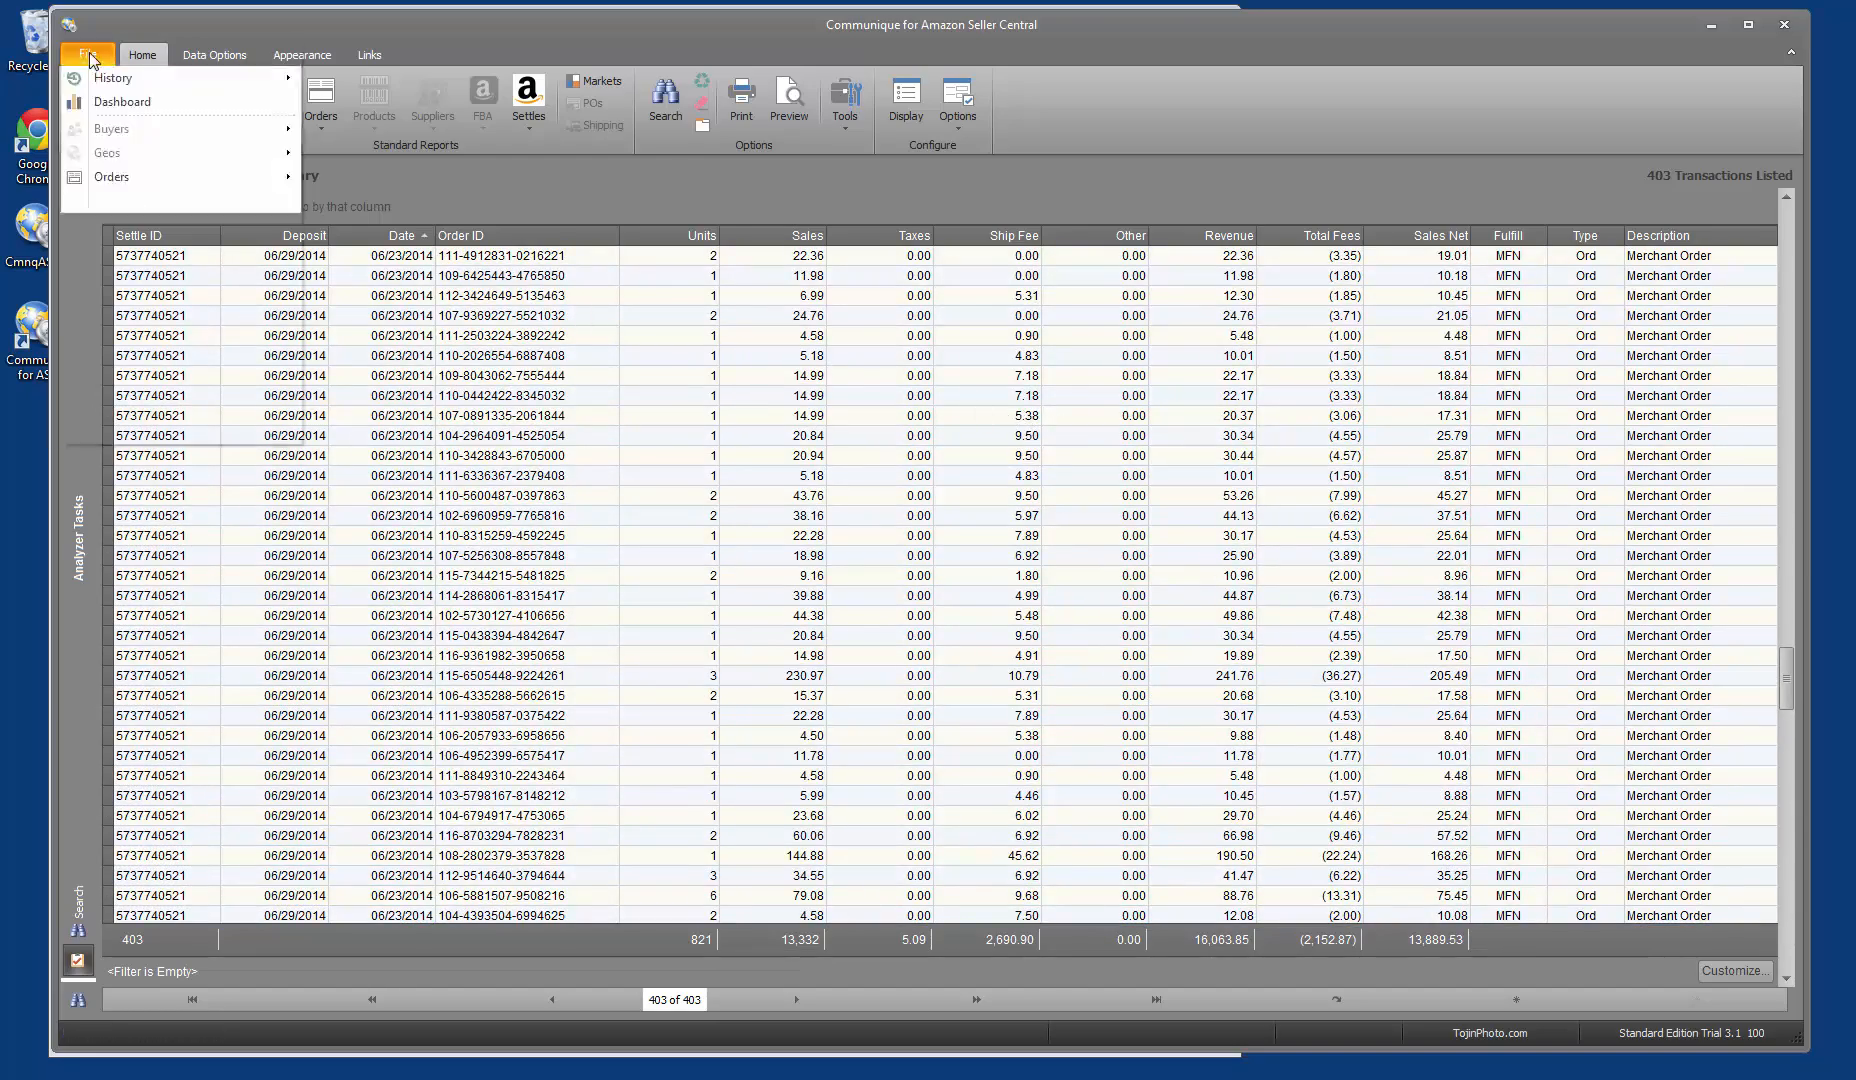
mouse_move(225, 382)
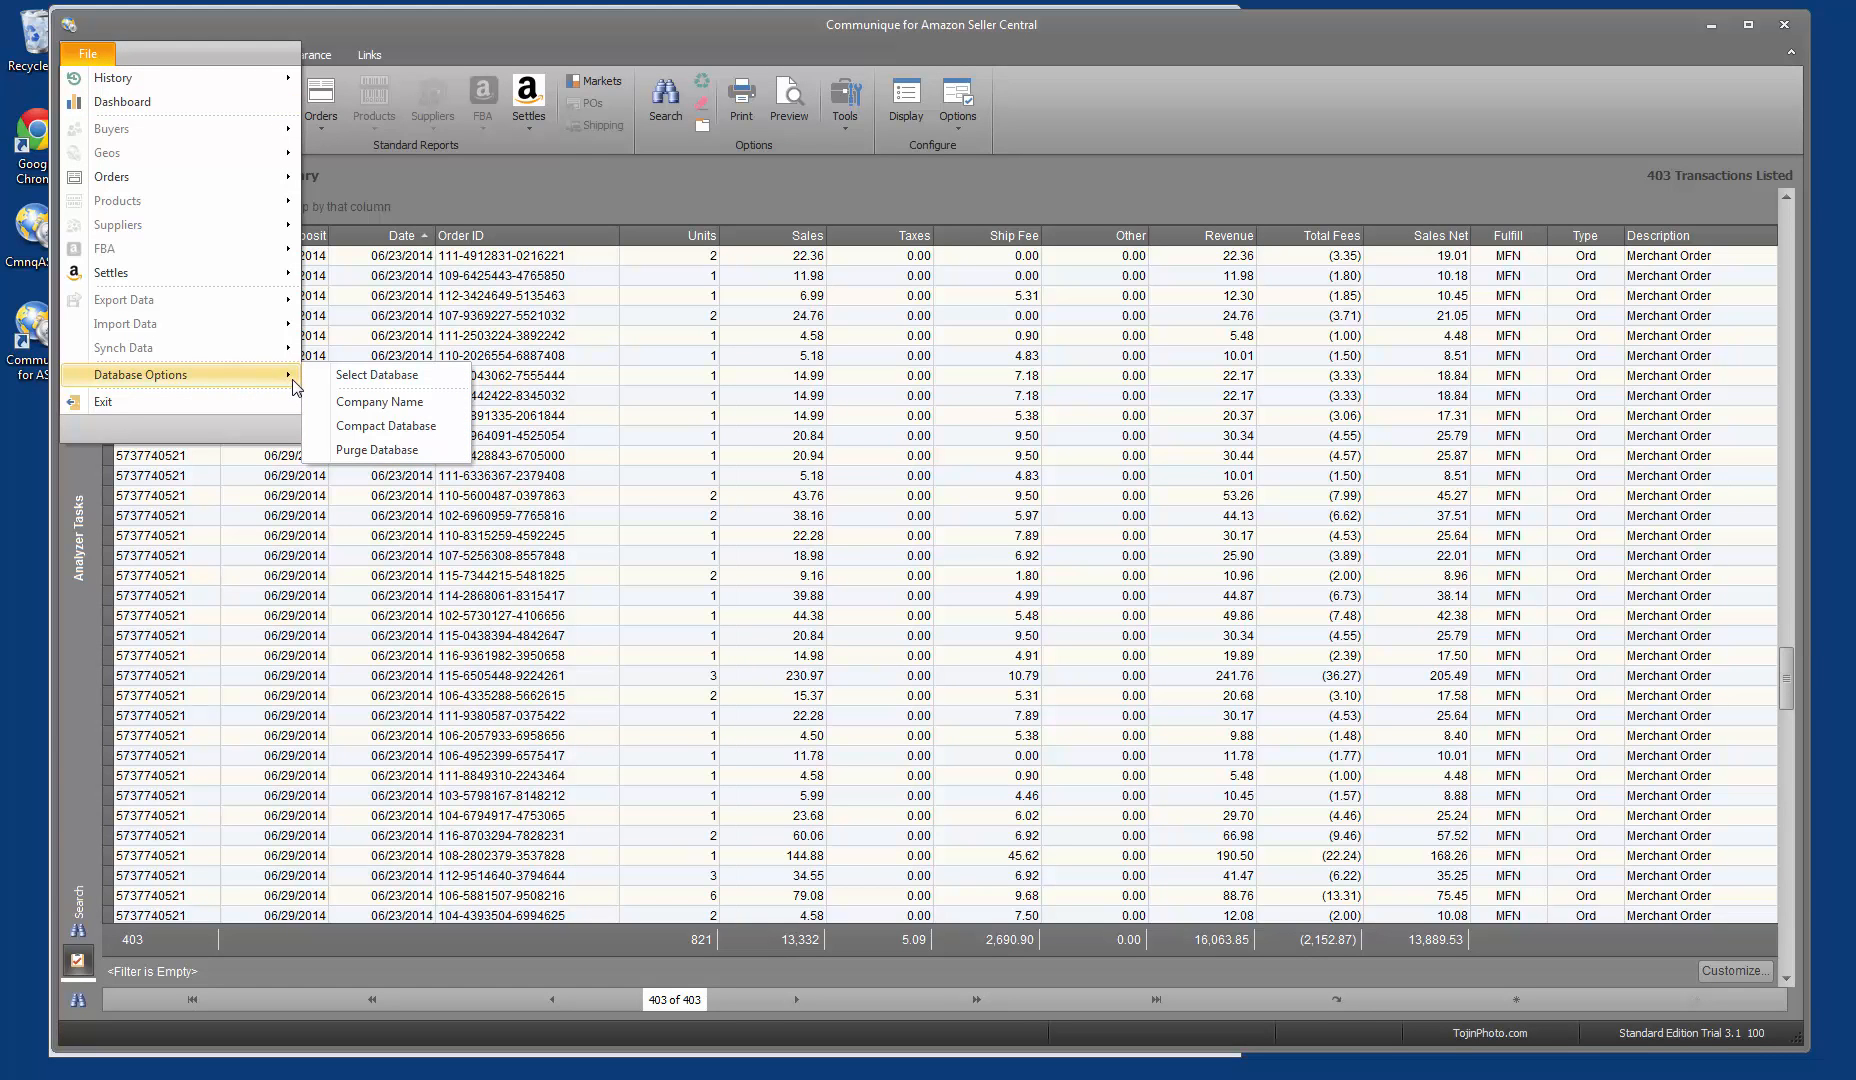
left_click(405, 380)
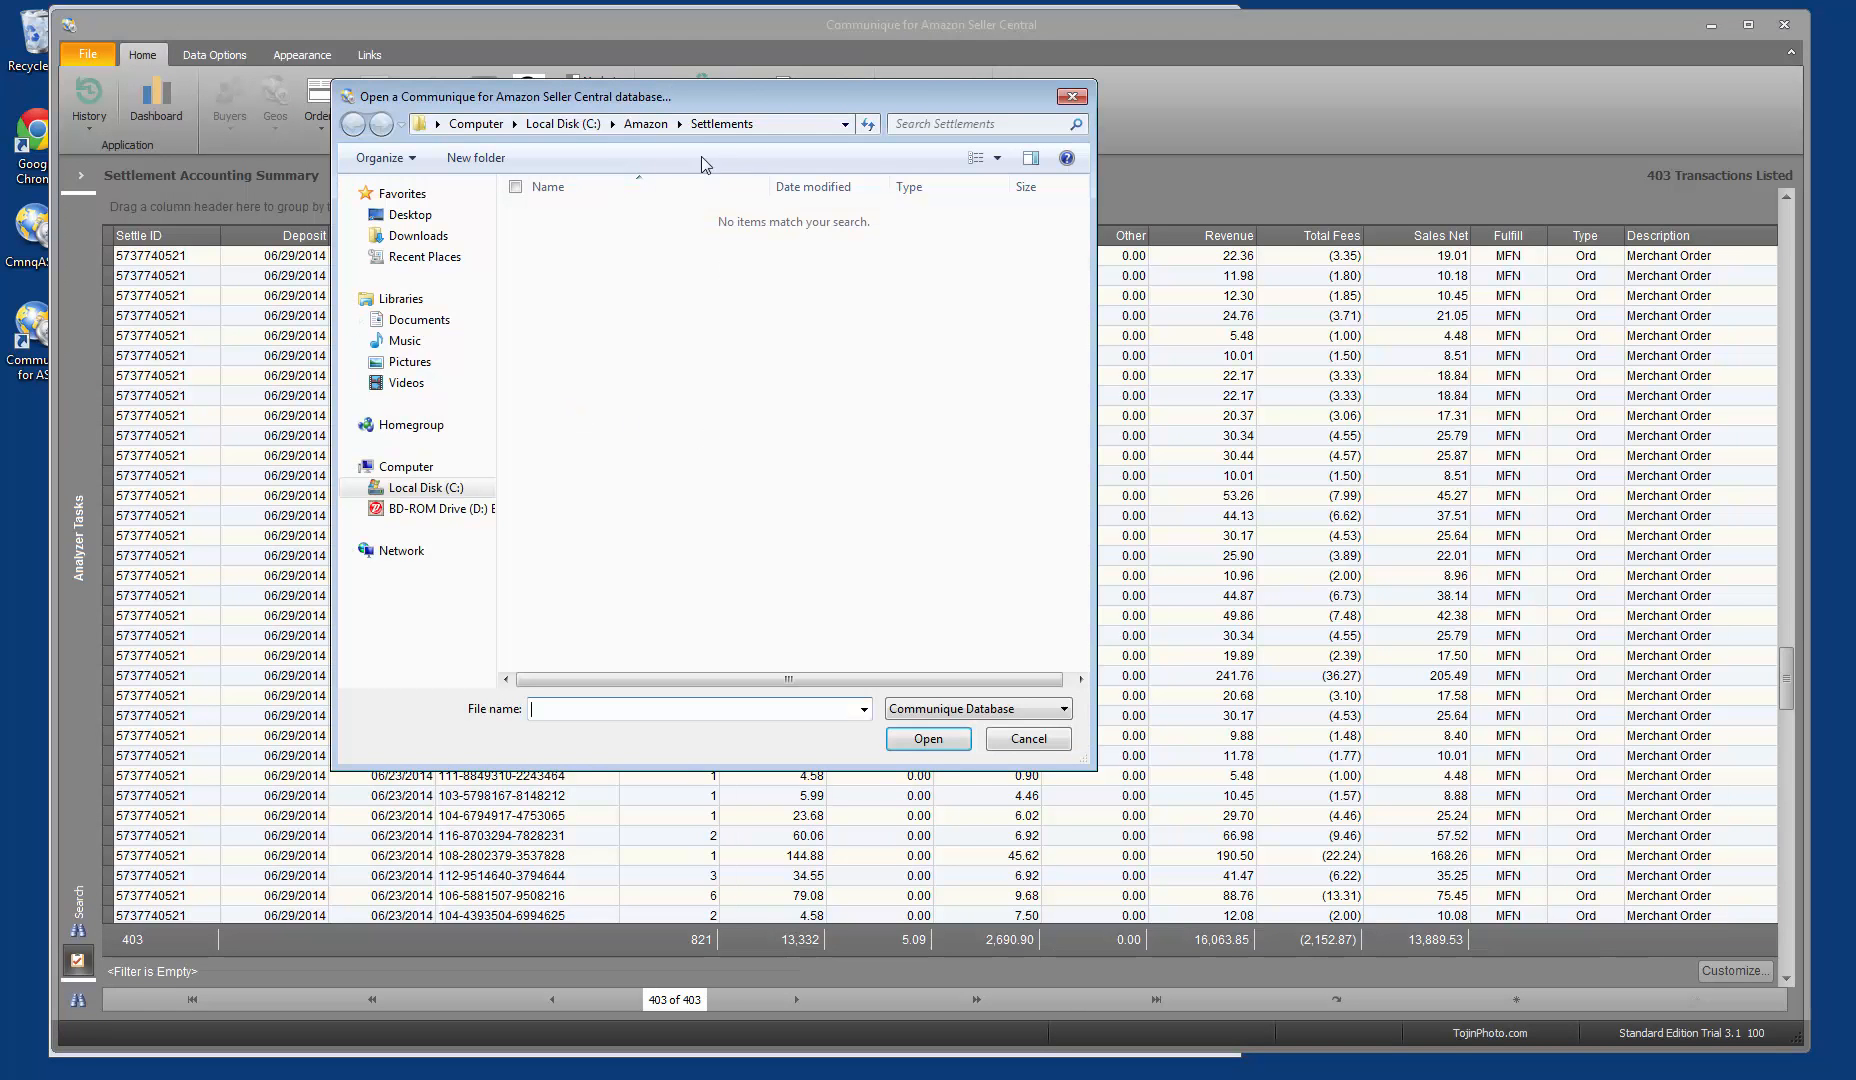
left_click(648, 128)
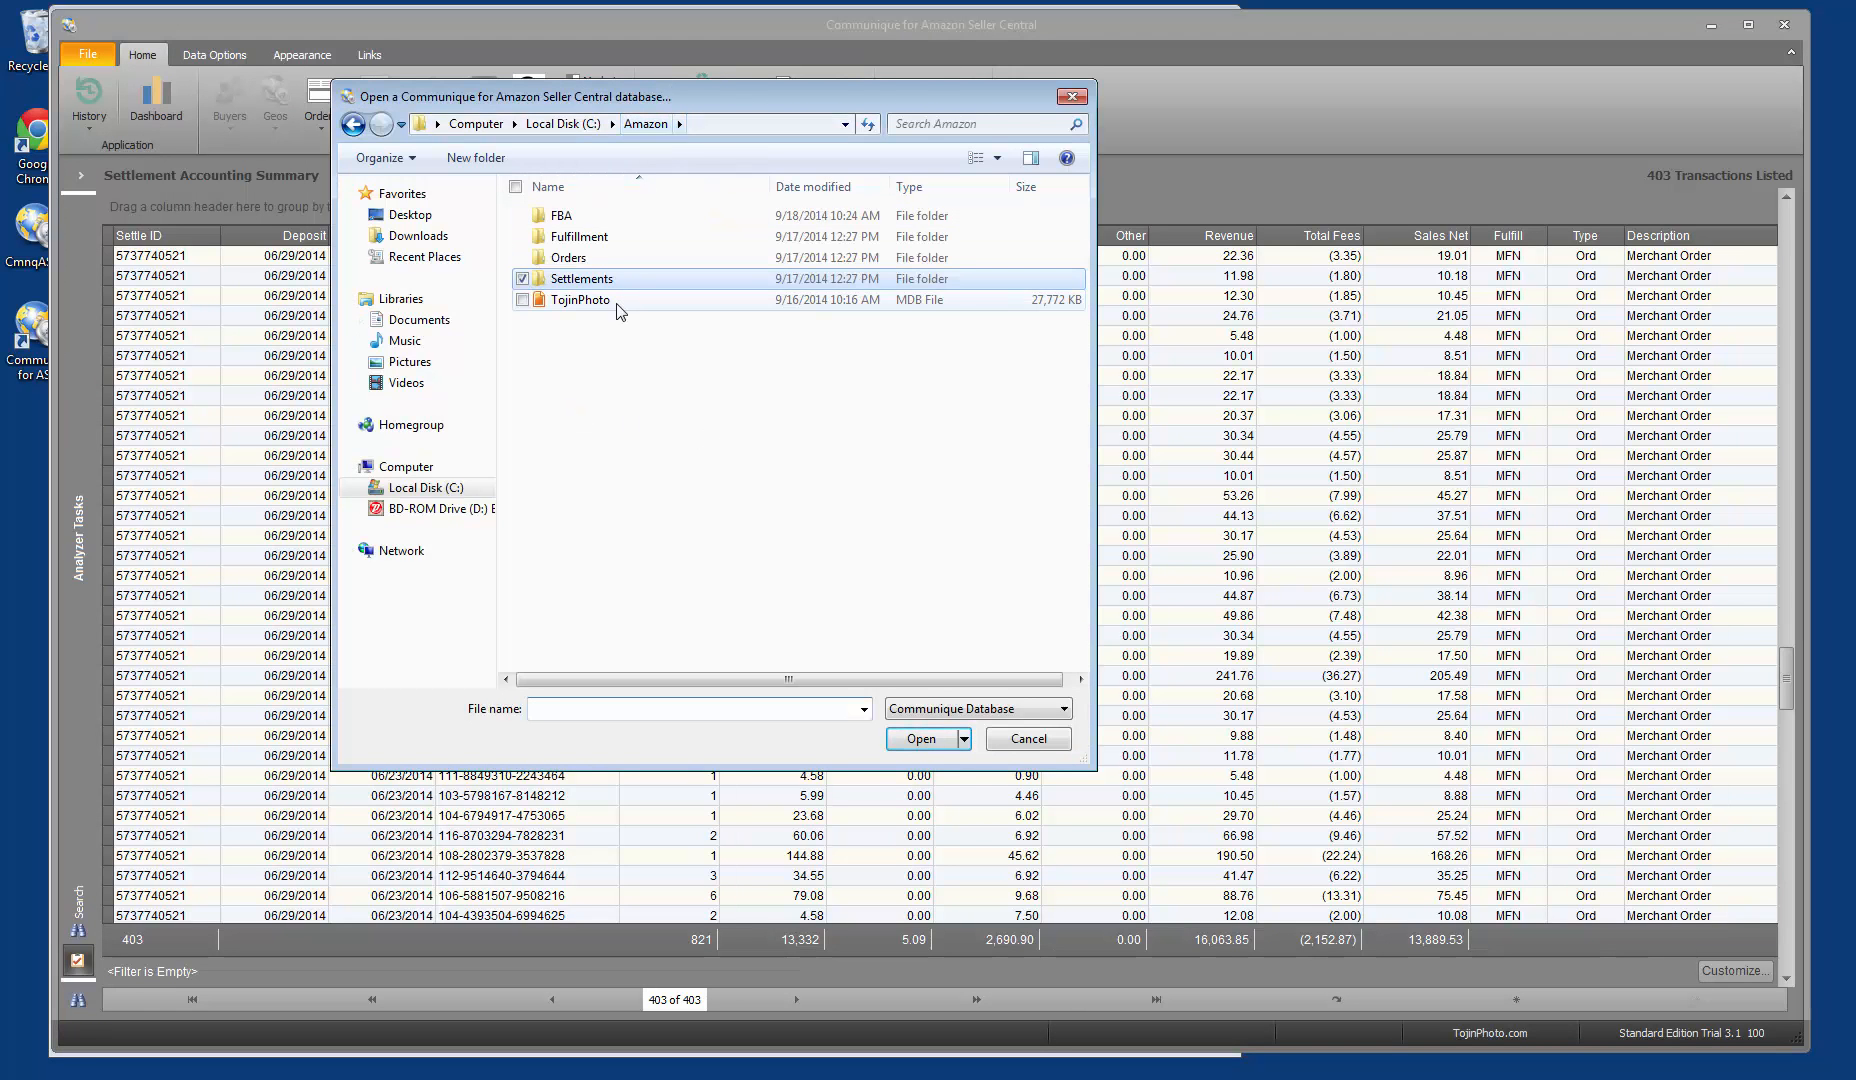
double_click(580, 300)
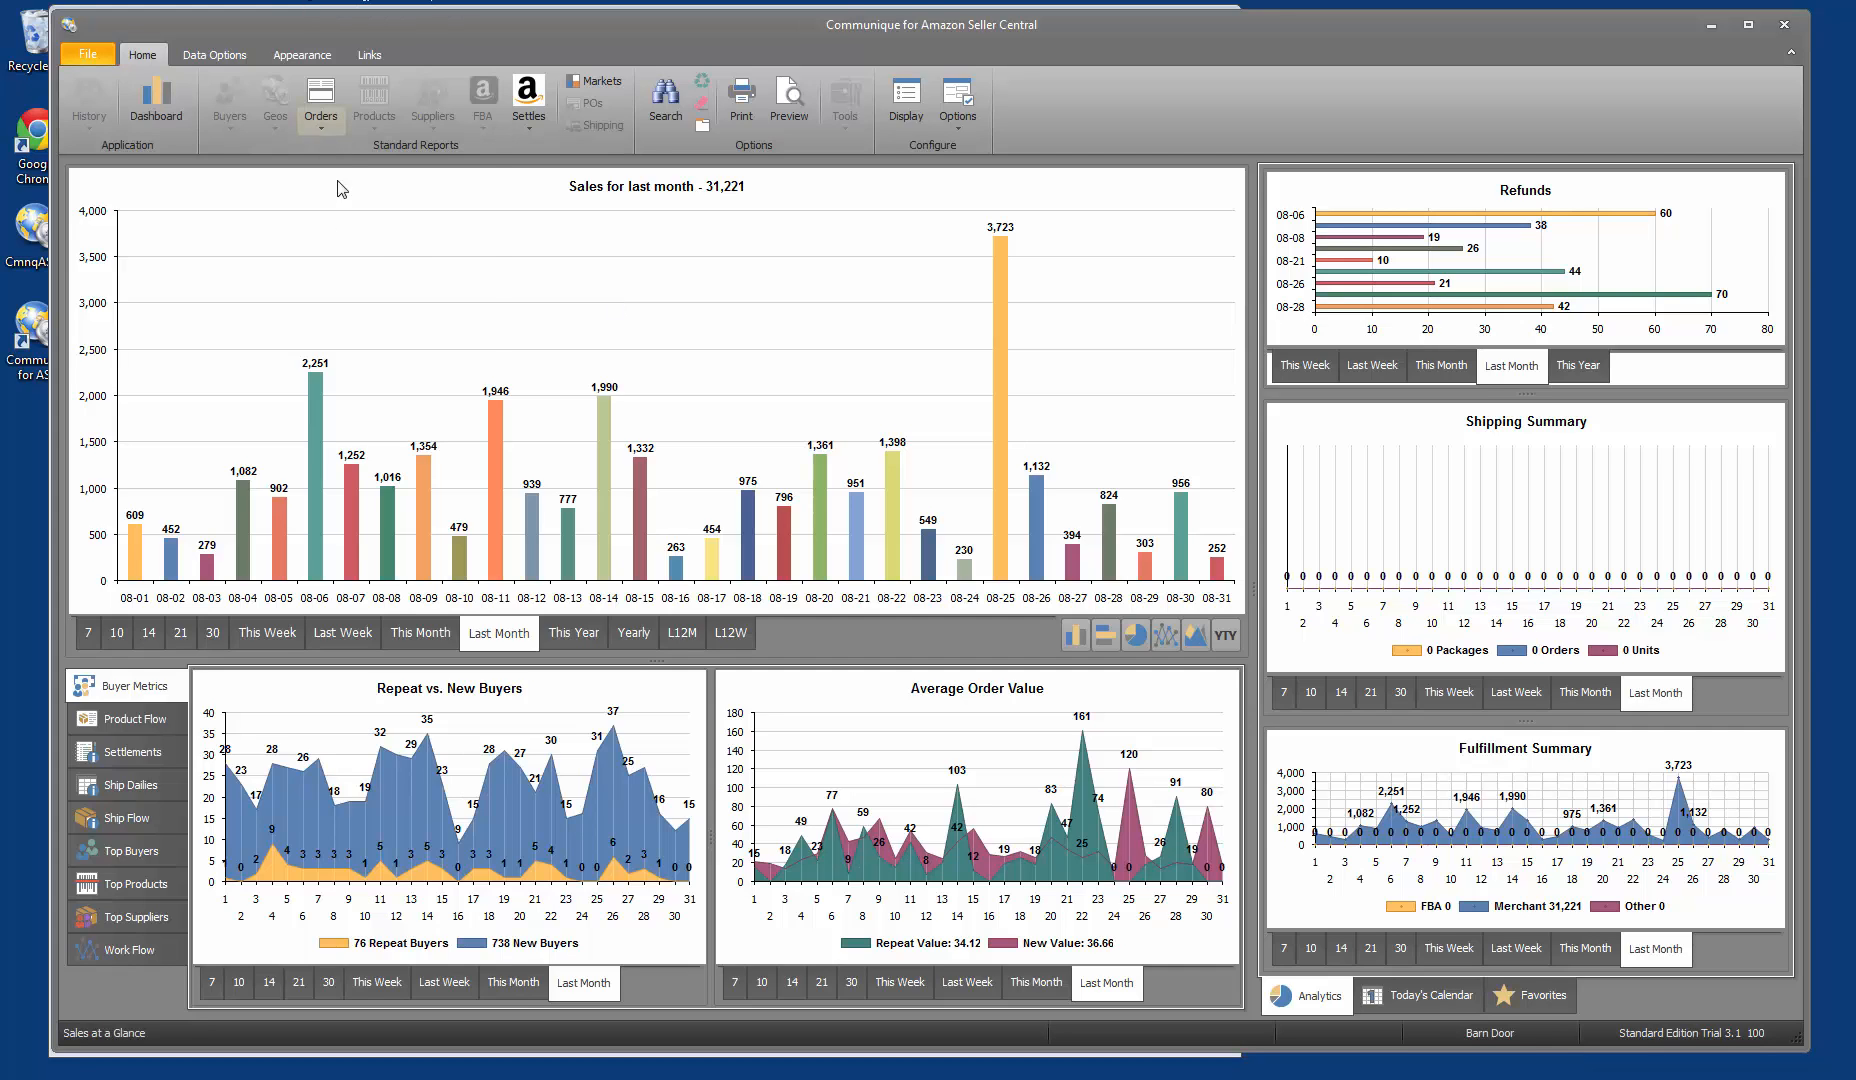
Search the order data feeds by import date over the 30-day range from 8/19/2014 to 9/18/2014.
left_click(327, 136)
left_click(363, 378)
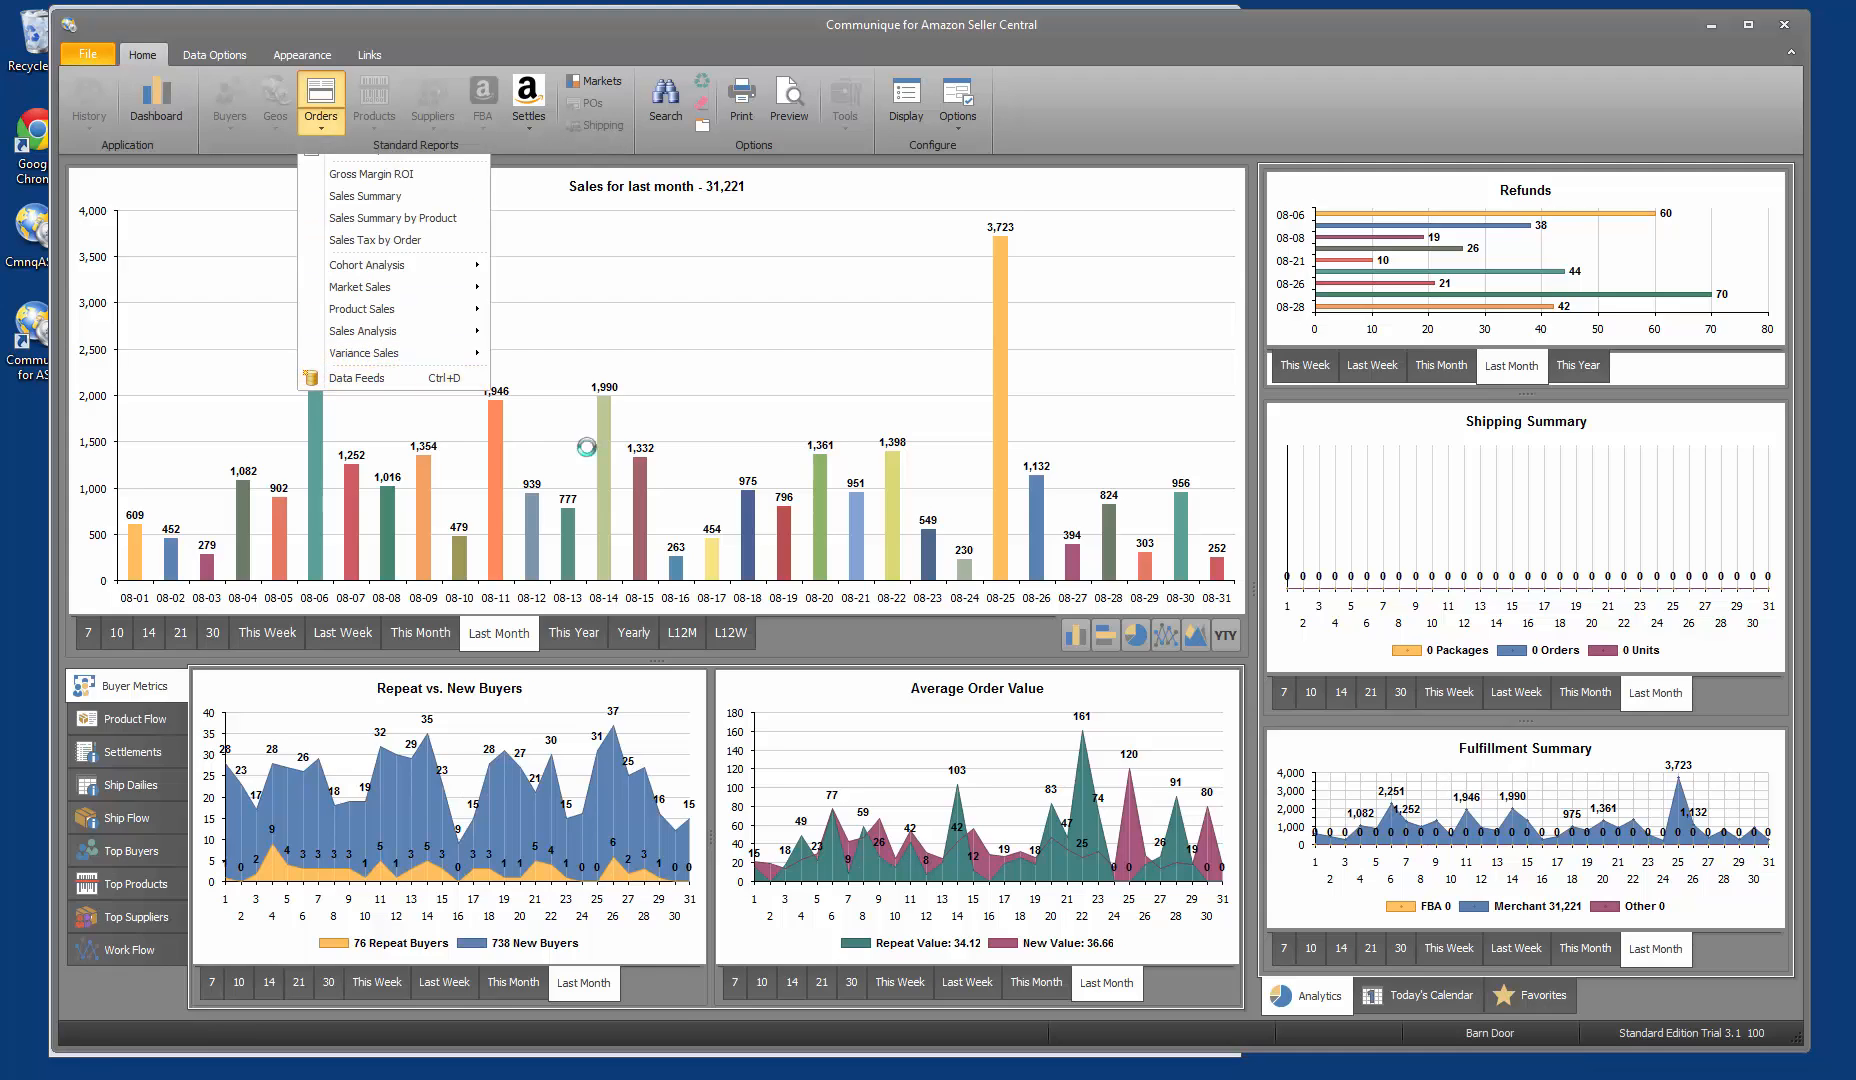
right_click(854, 520)
left_click(893, 531)
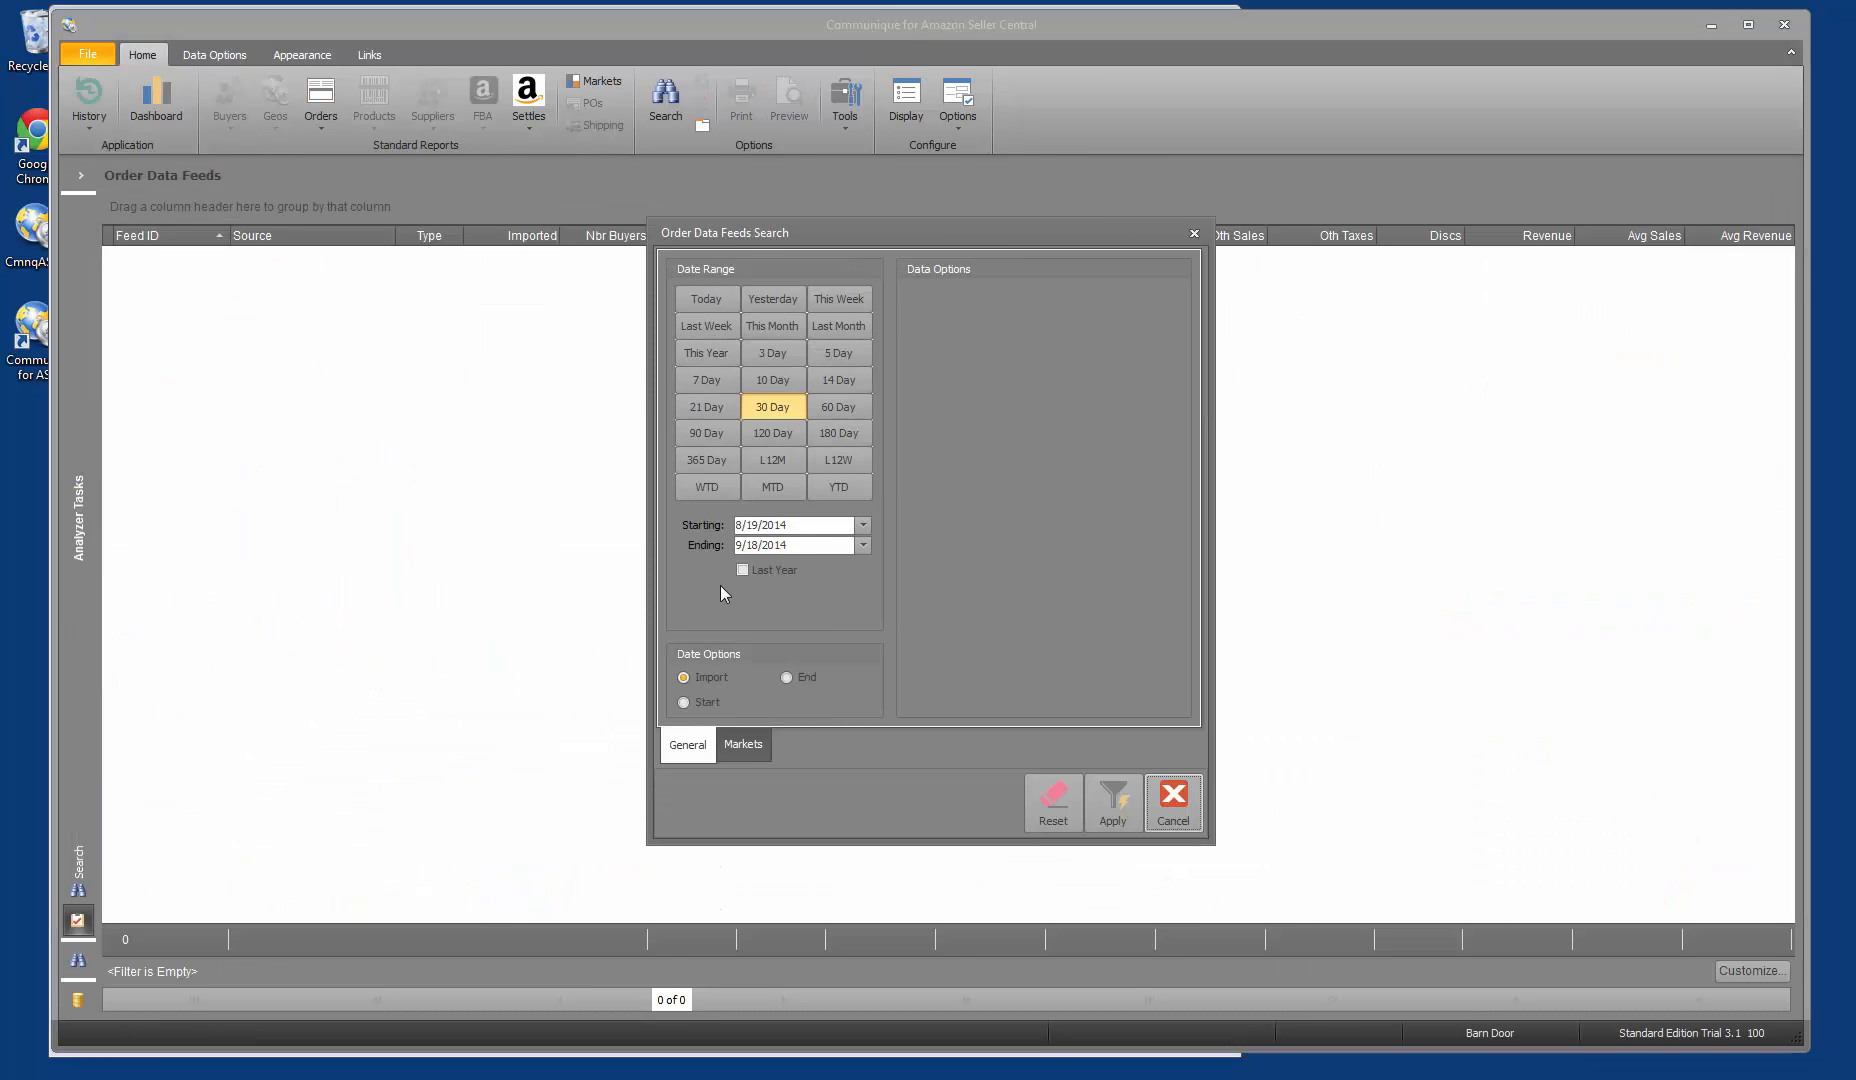
left_click(708, 683)
left_click(1112, 800)
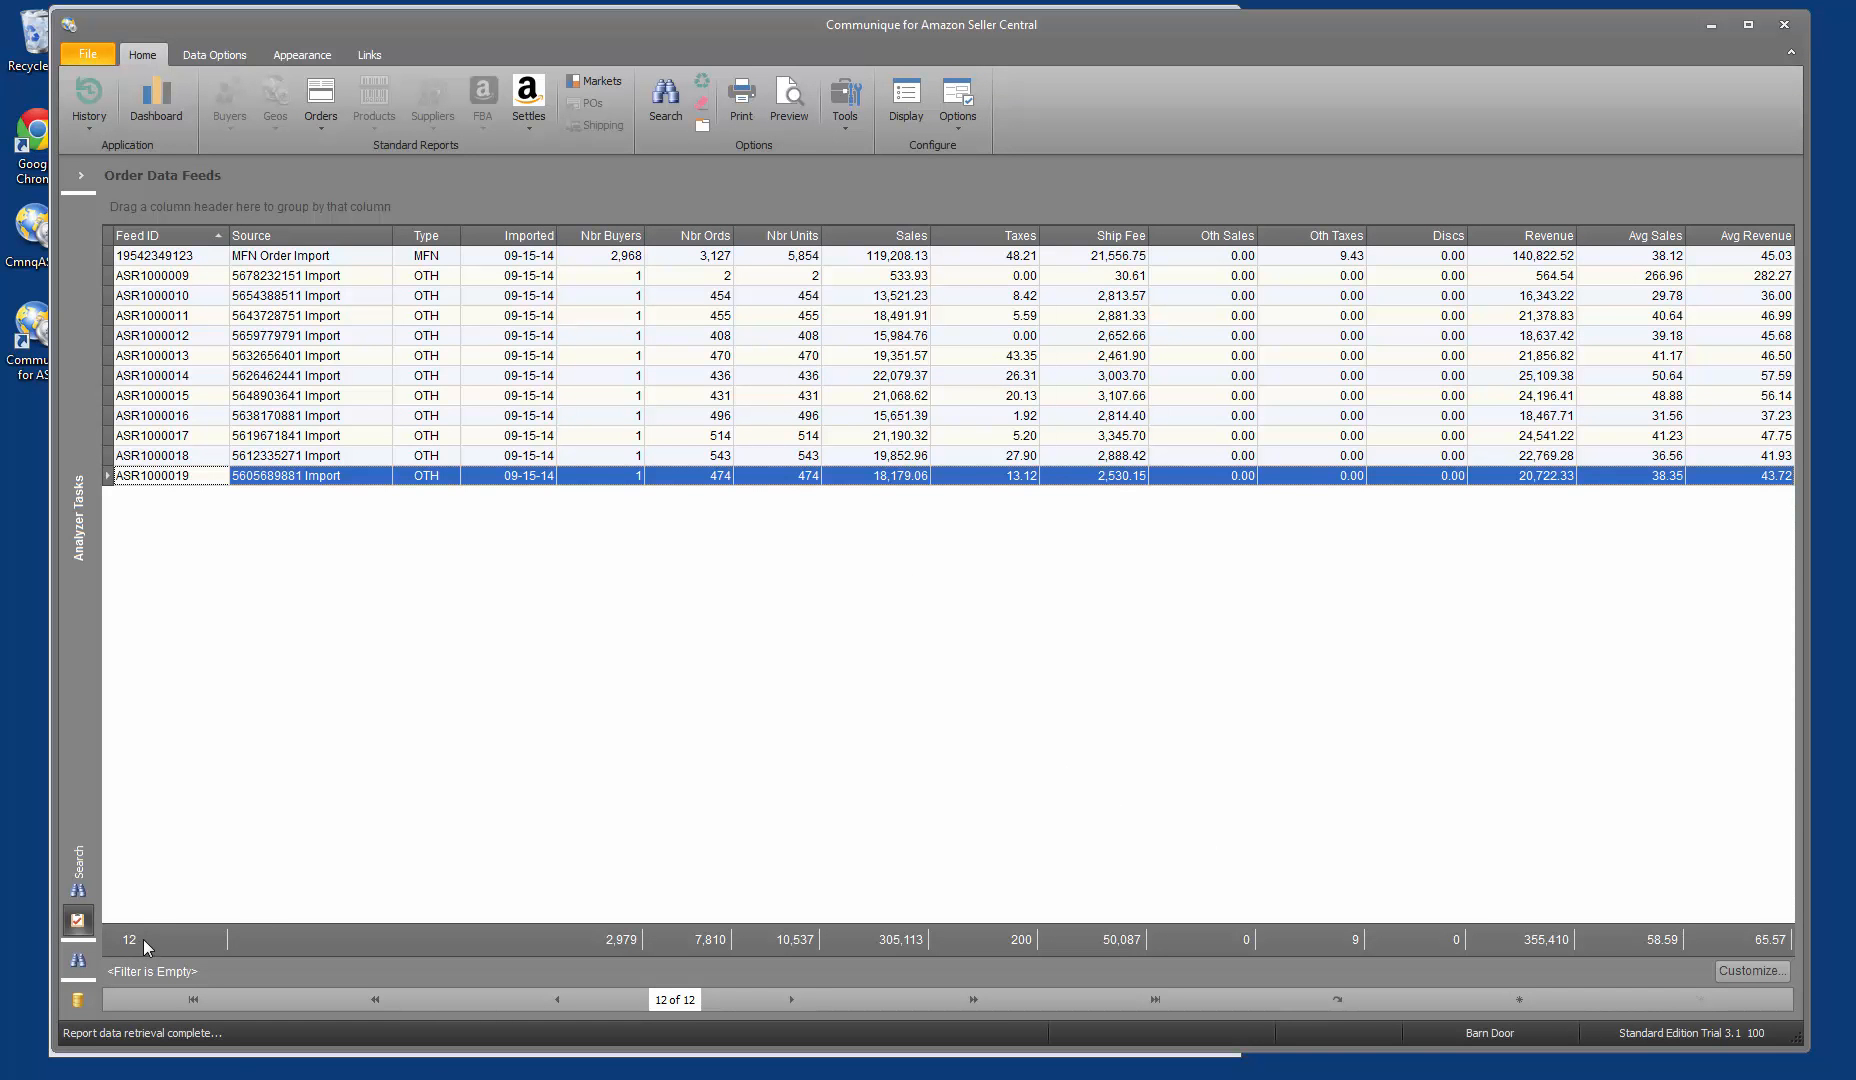
Try to start another Orders Feed import from the order data feeds list.
right_click(706, 615)
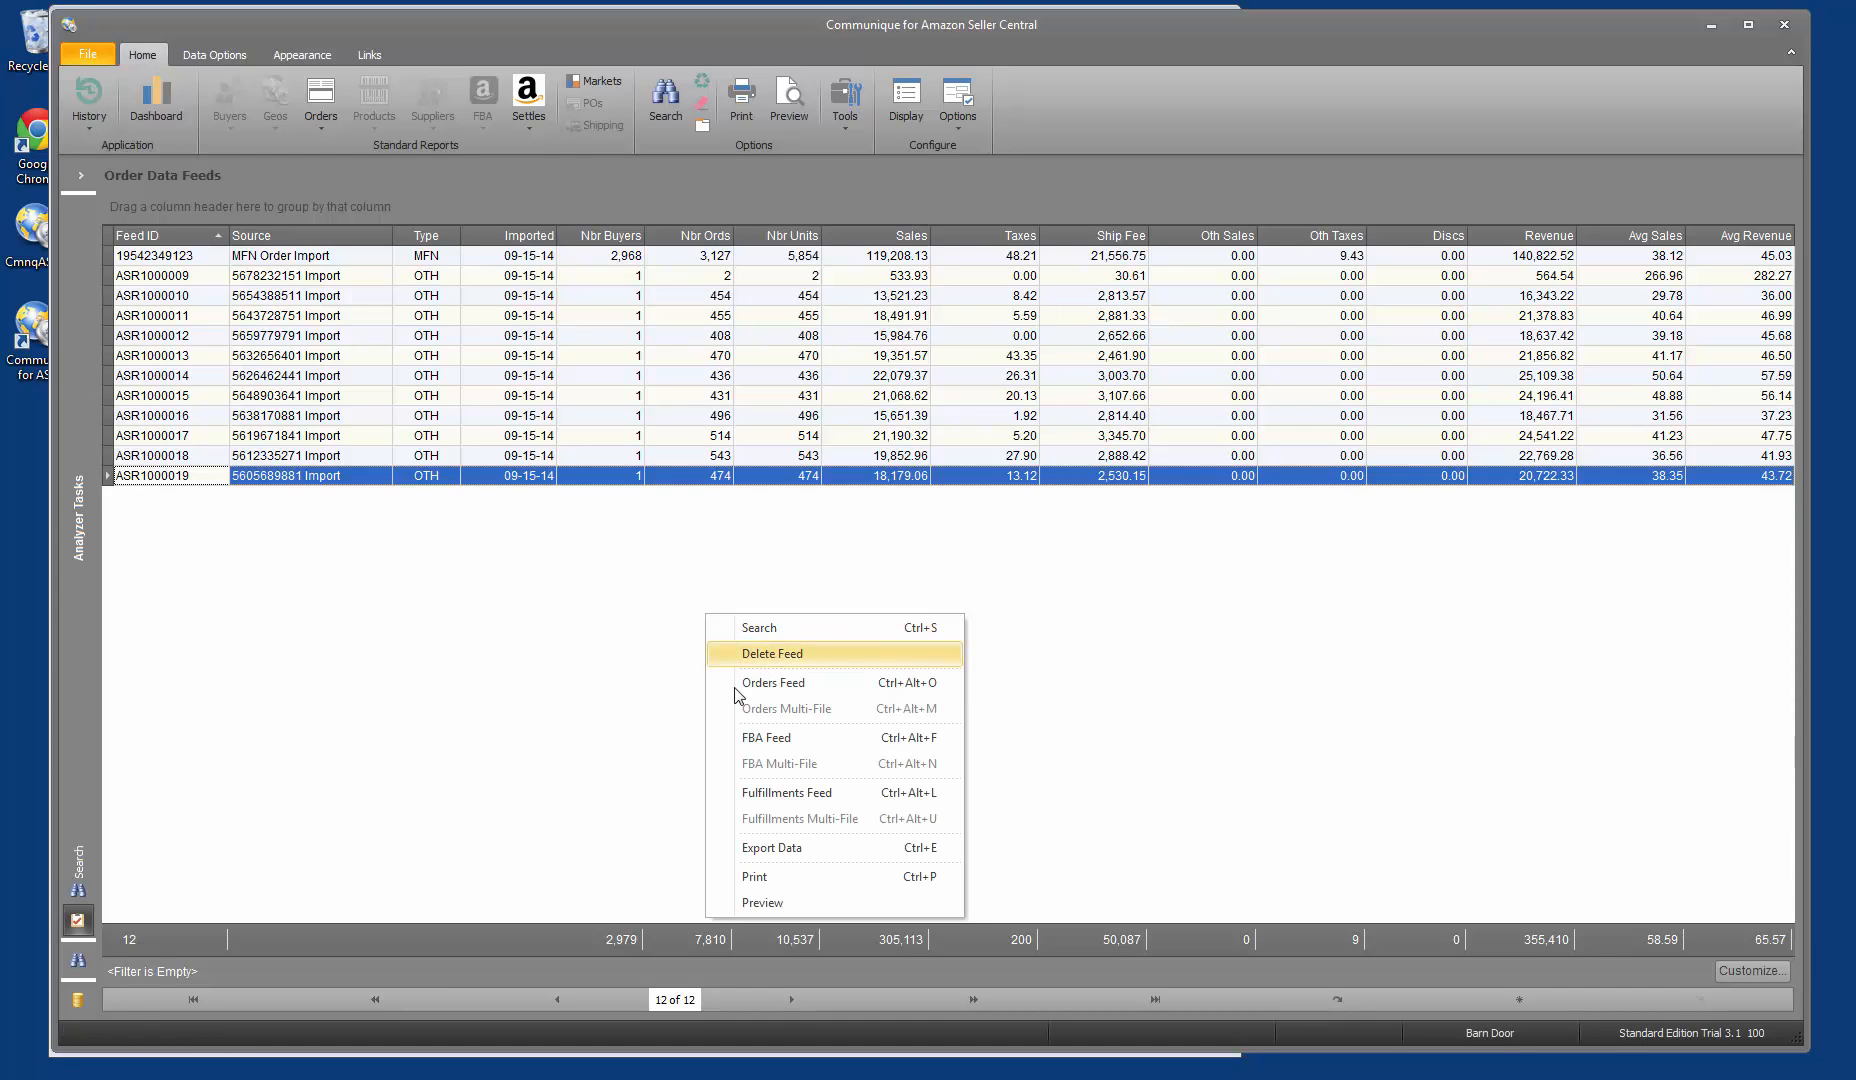
left_click(818, 685)
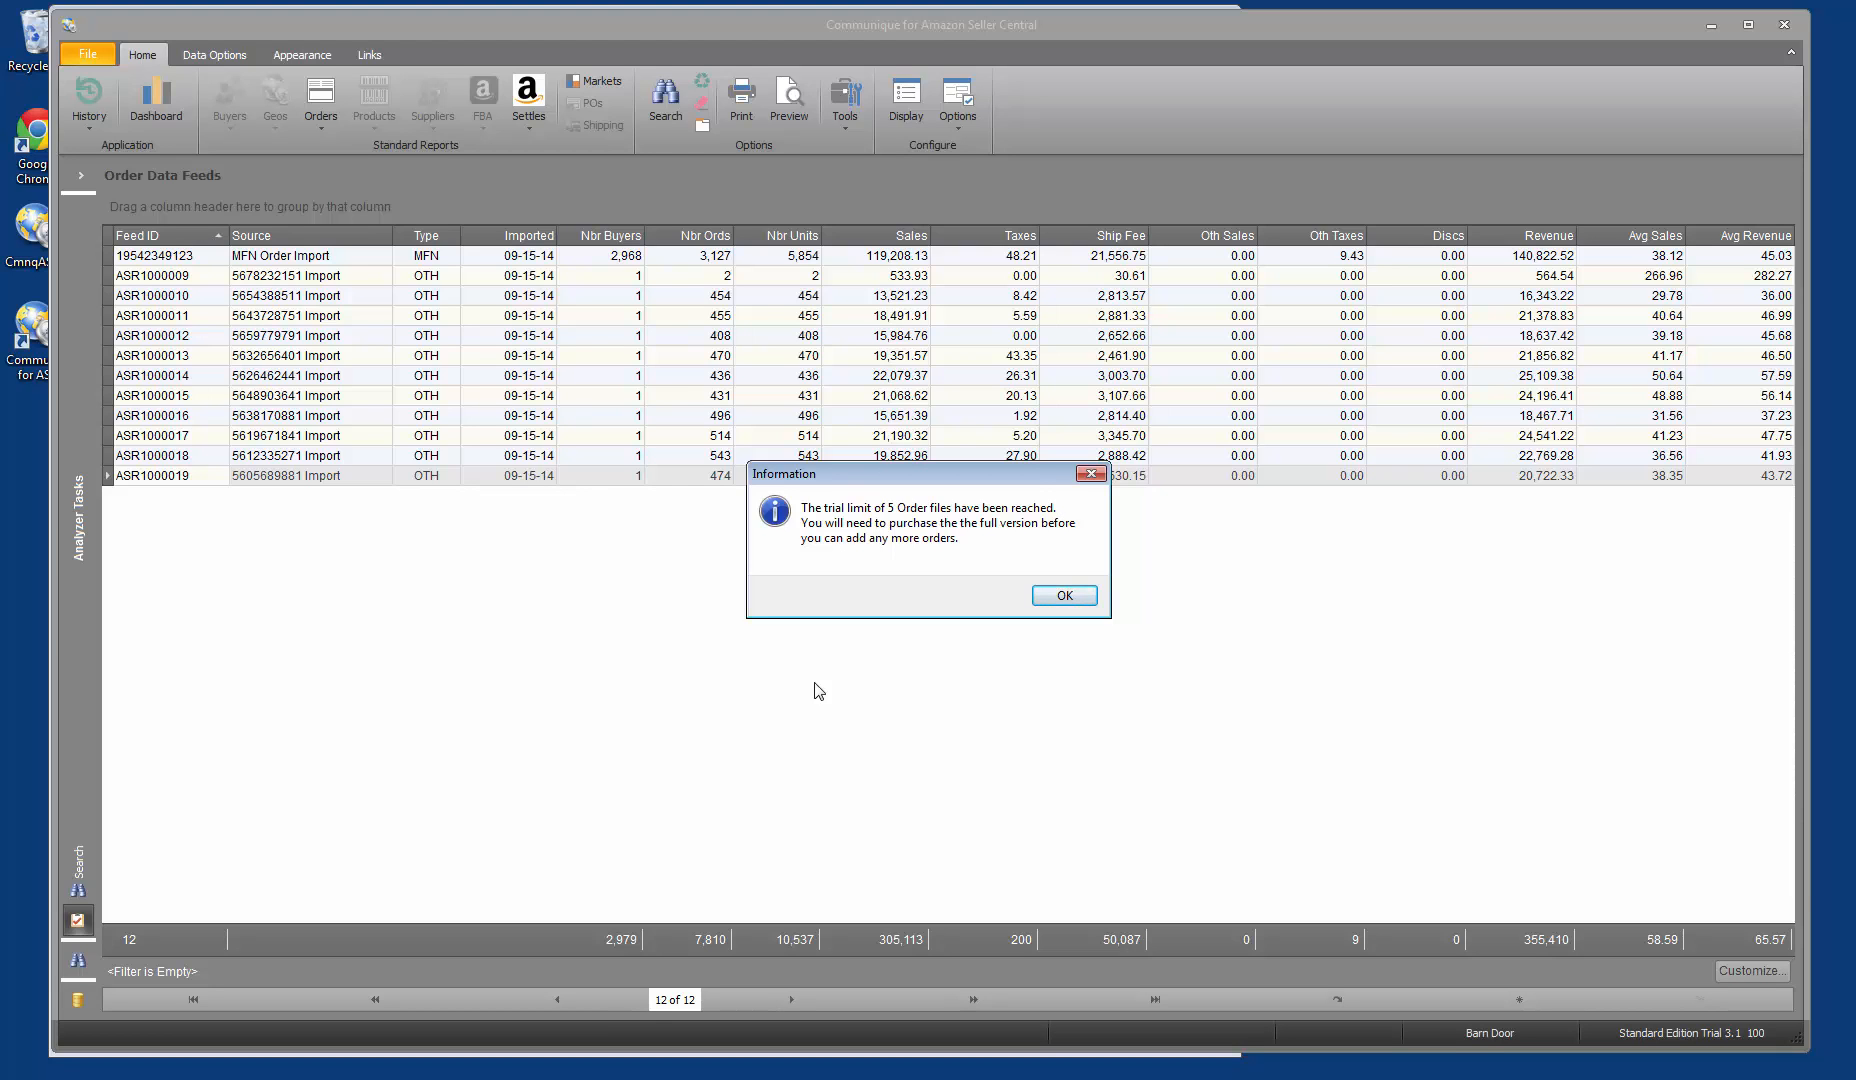
left_click(1070, 597)
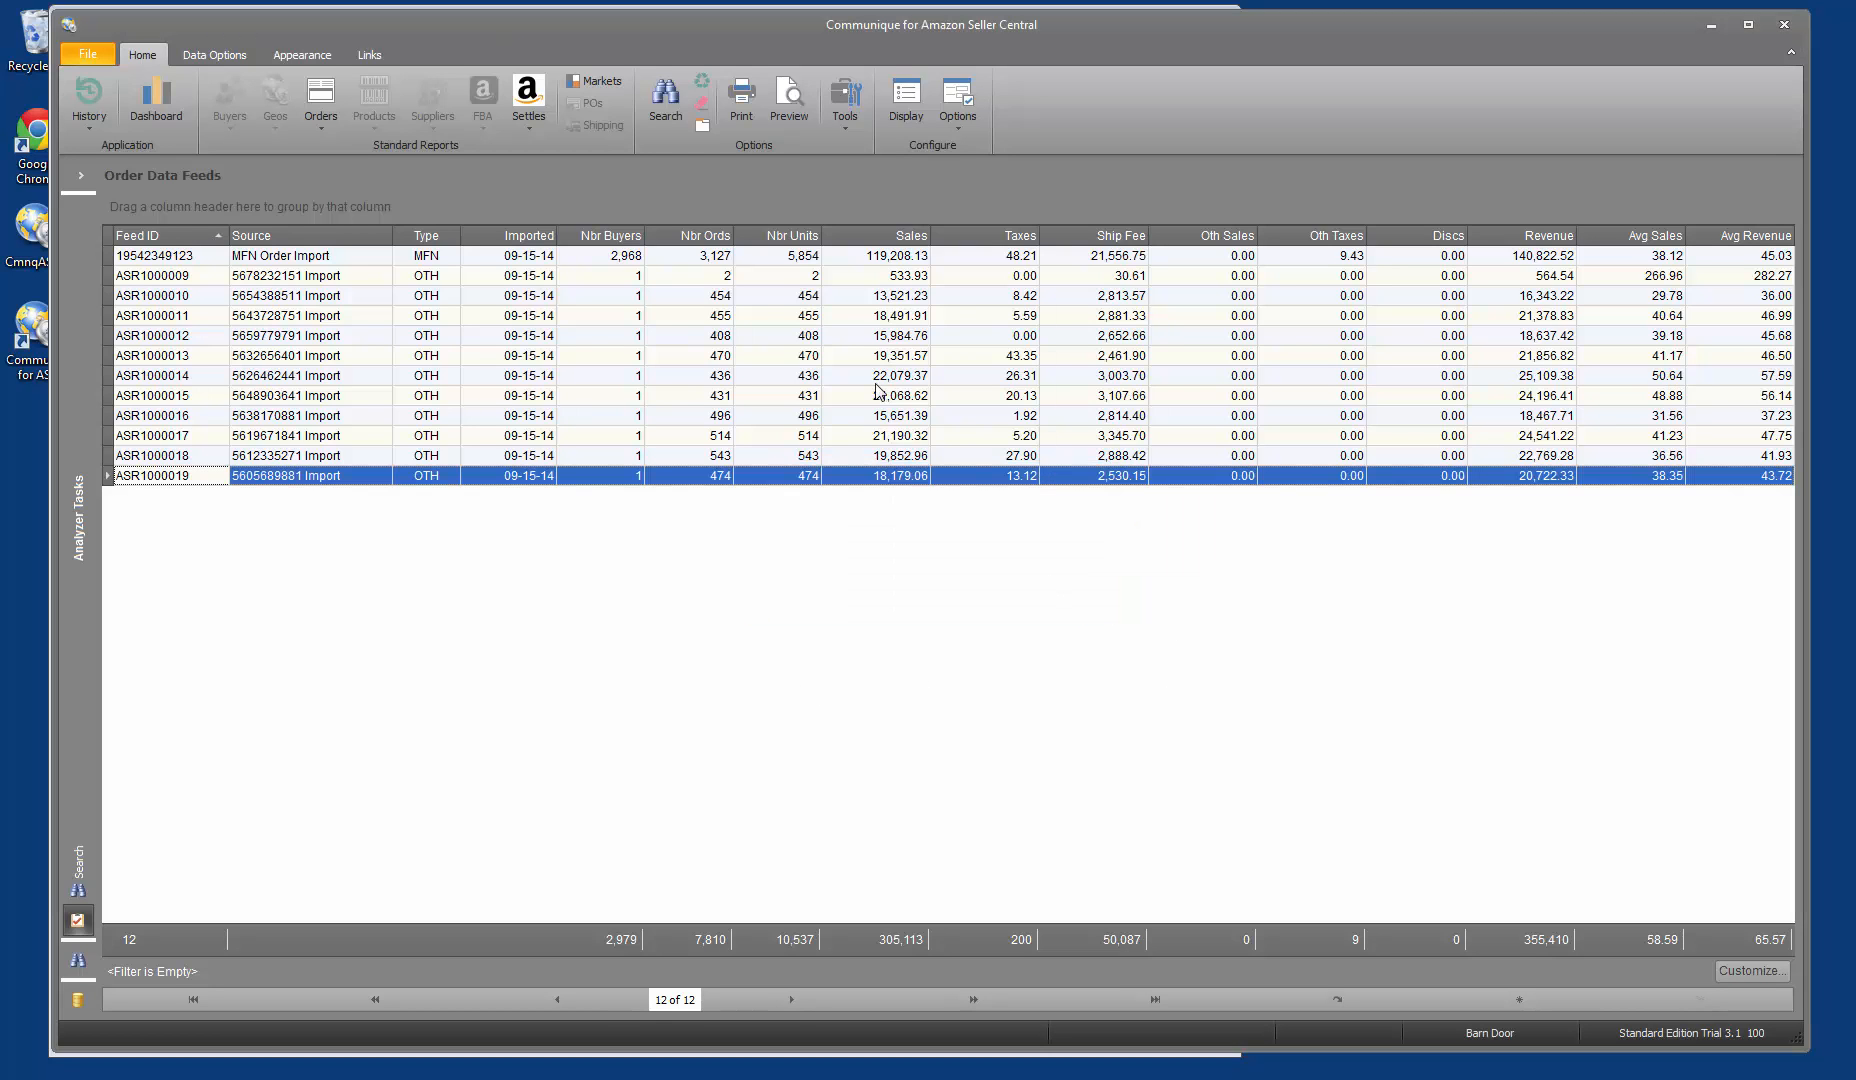
Search the settlement data feeds by import date over the 30-day range from 8/19/2014 to 9/18/2014.
left_click(528, 105)
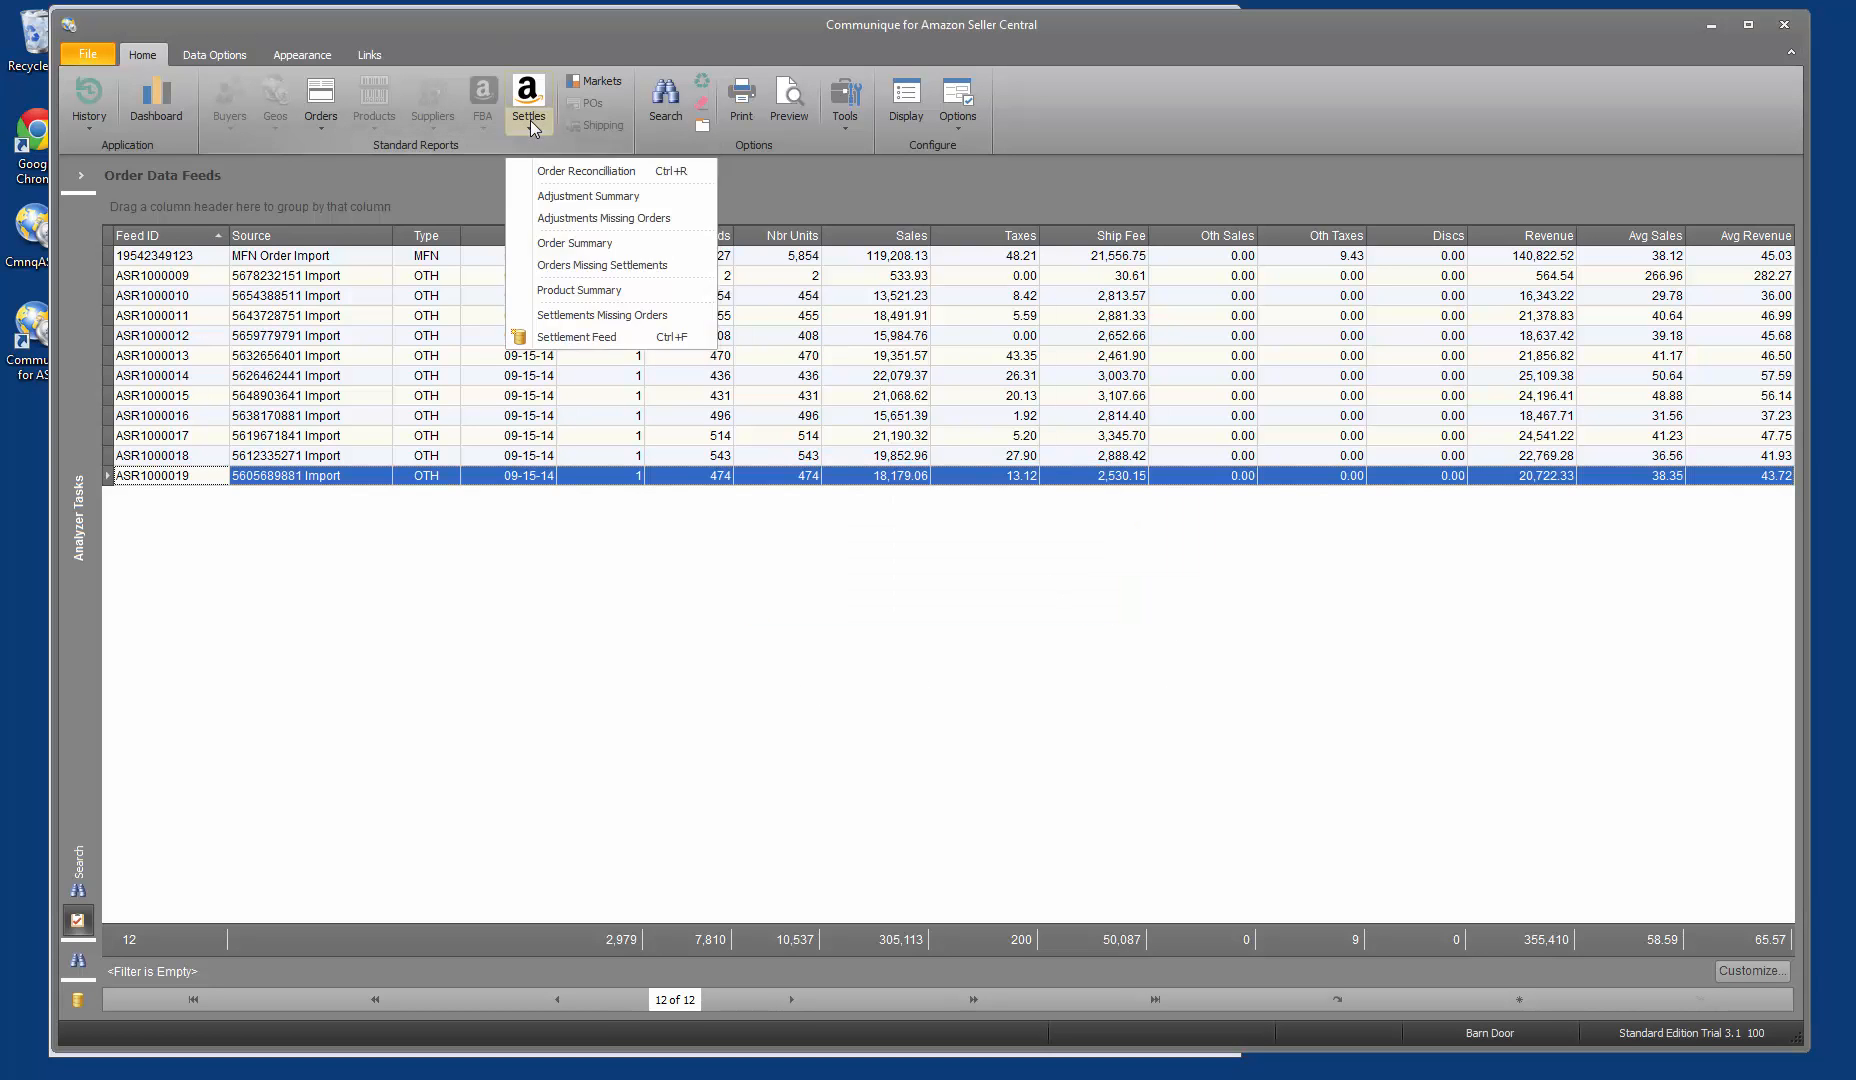
left_click(585, 338)
right_click(1010, 698)
left_click(1081, 700)
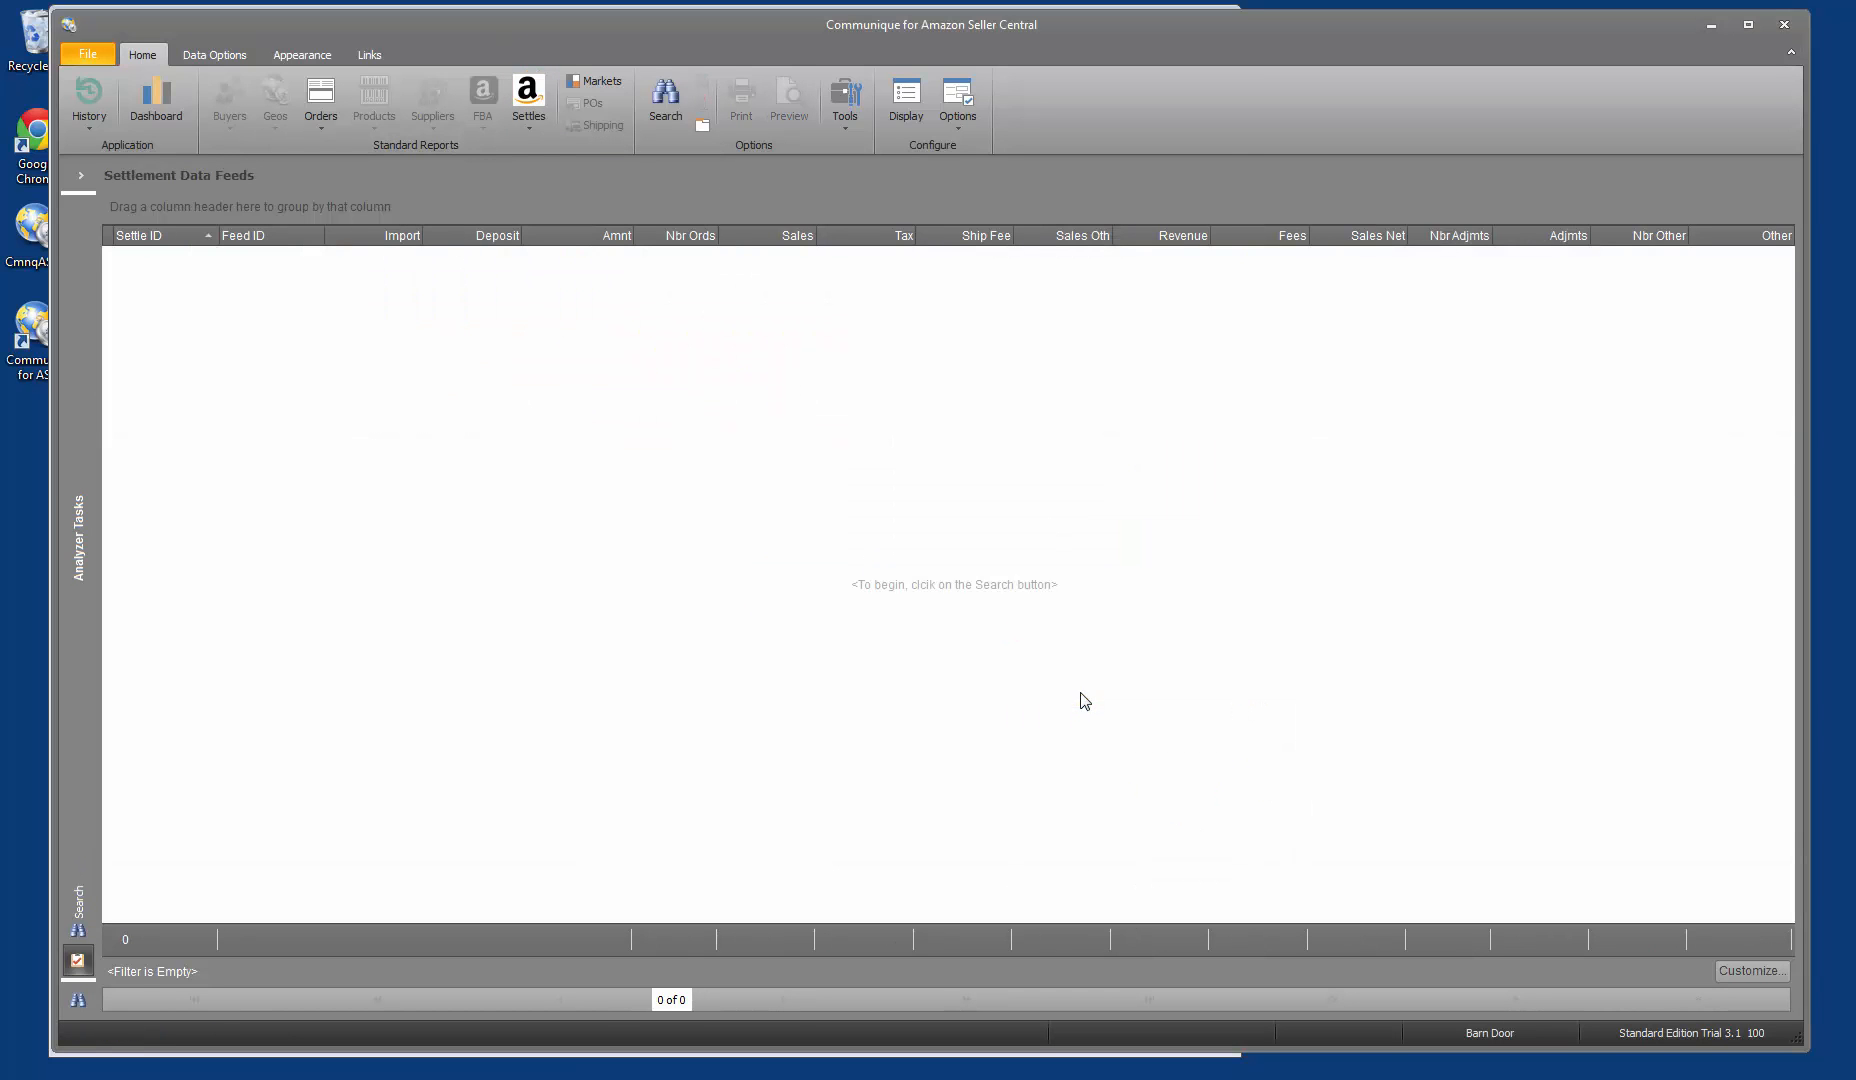
right_click(1081, 703)
left_click(1098, 719)
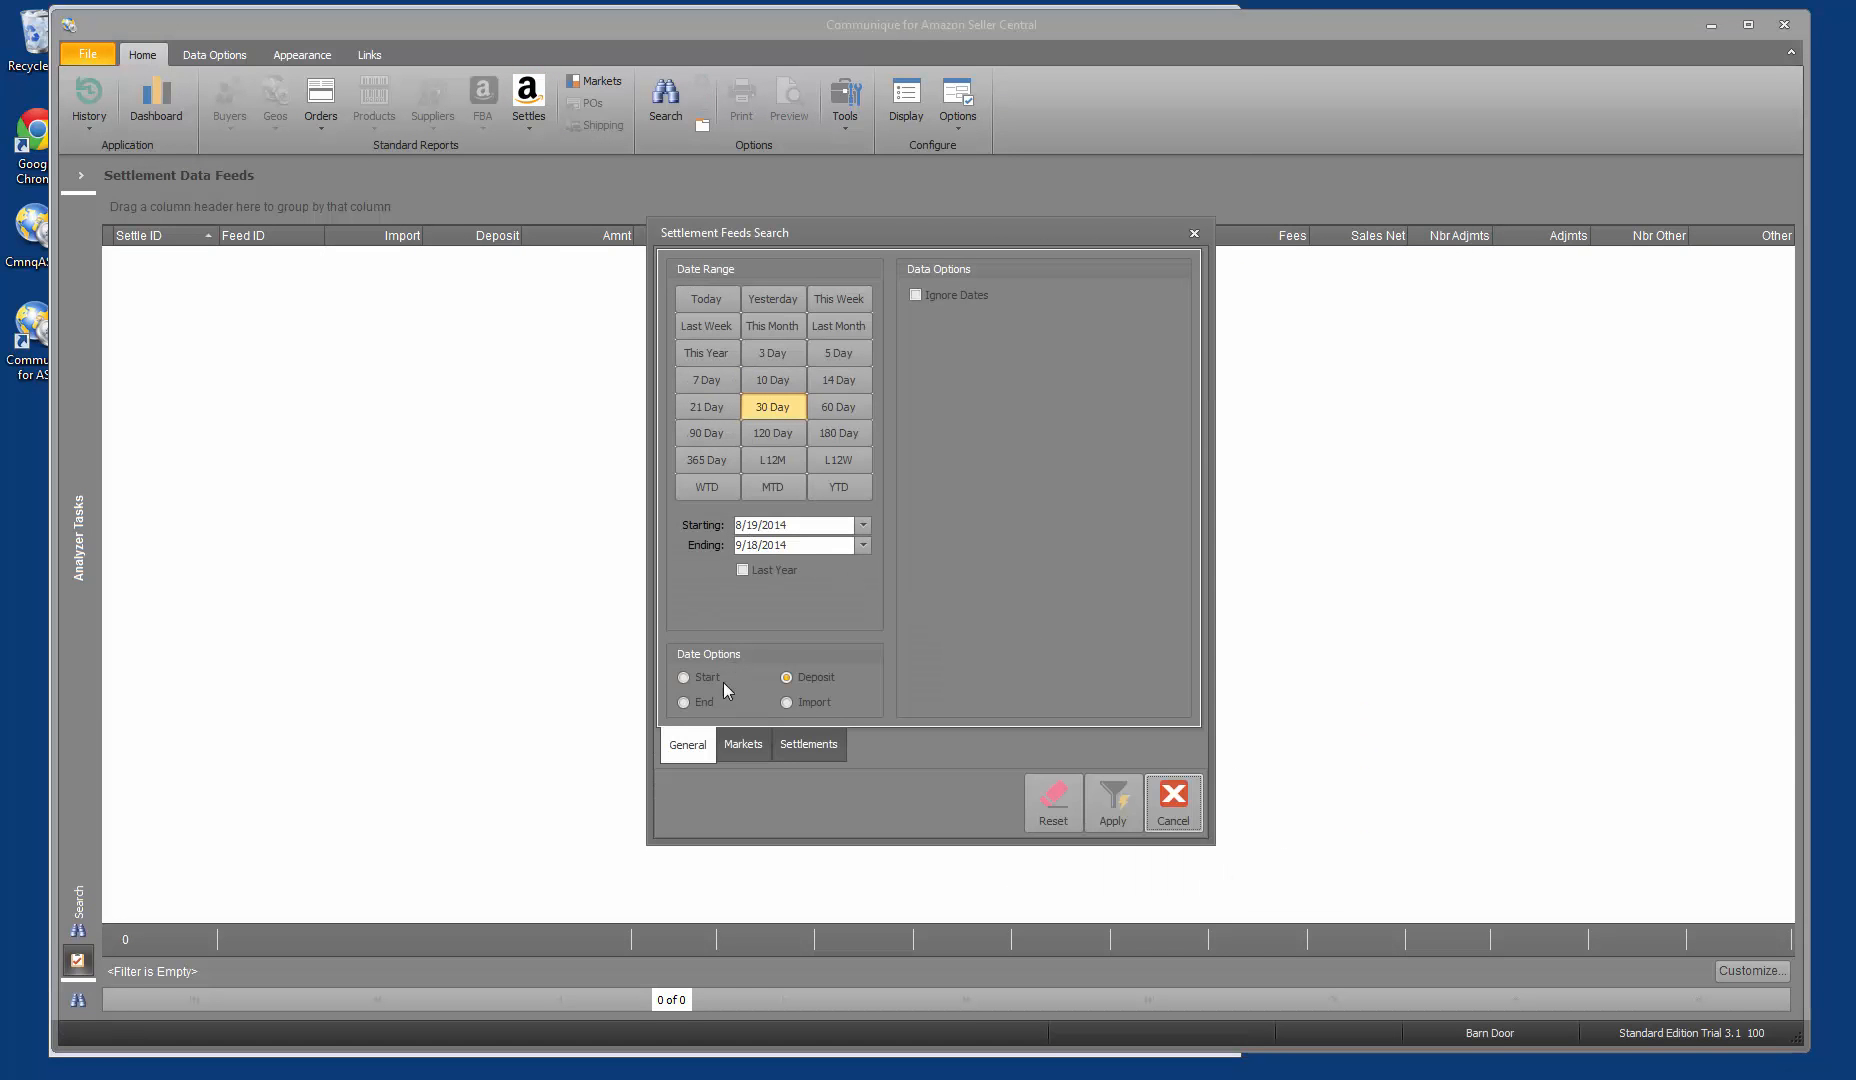
left_click(815, 703)
left_click(1112, 800)
Try to start another settlement file import from the settlement data feeds list.
right_click(1205, 605)
left_click(1250, 720)
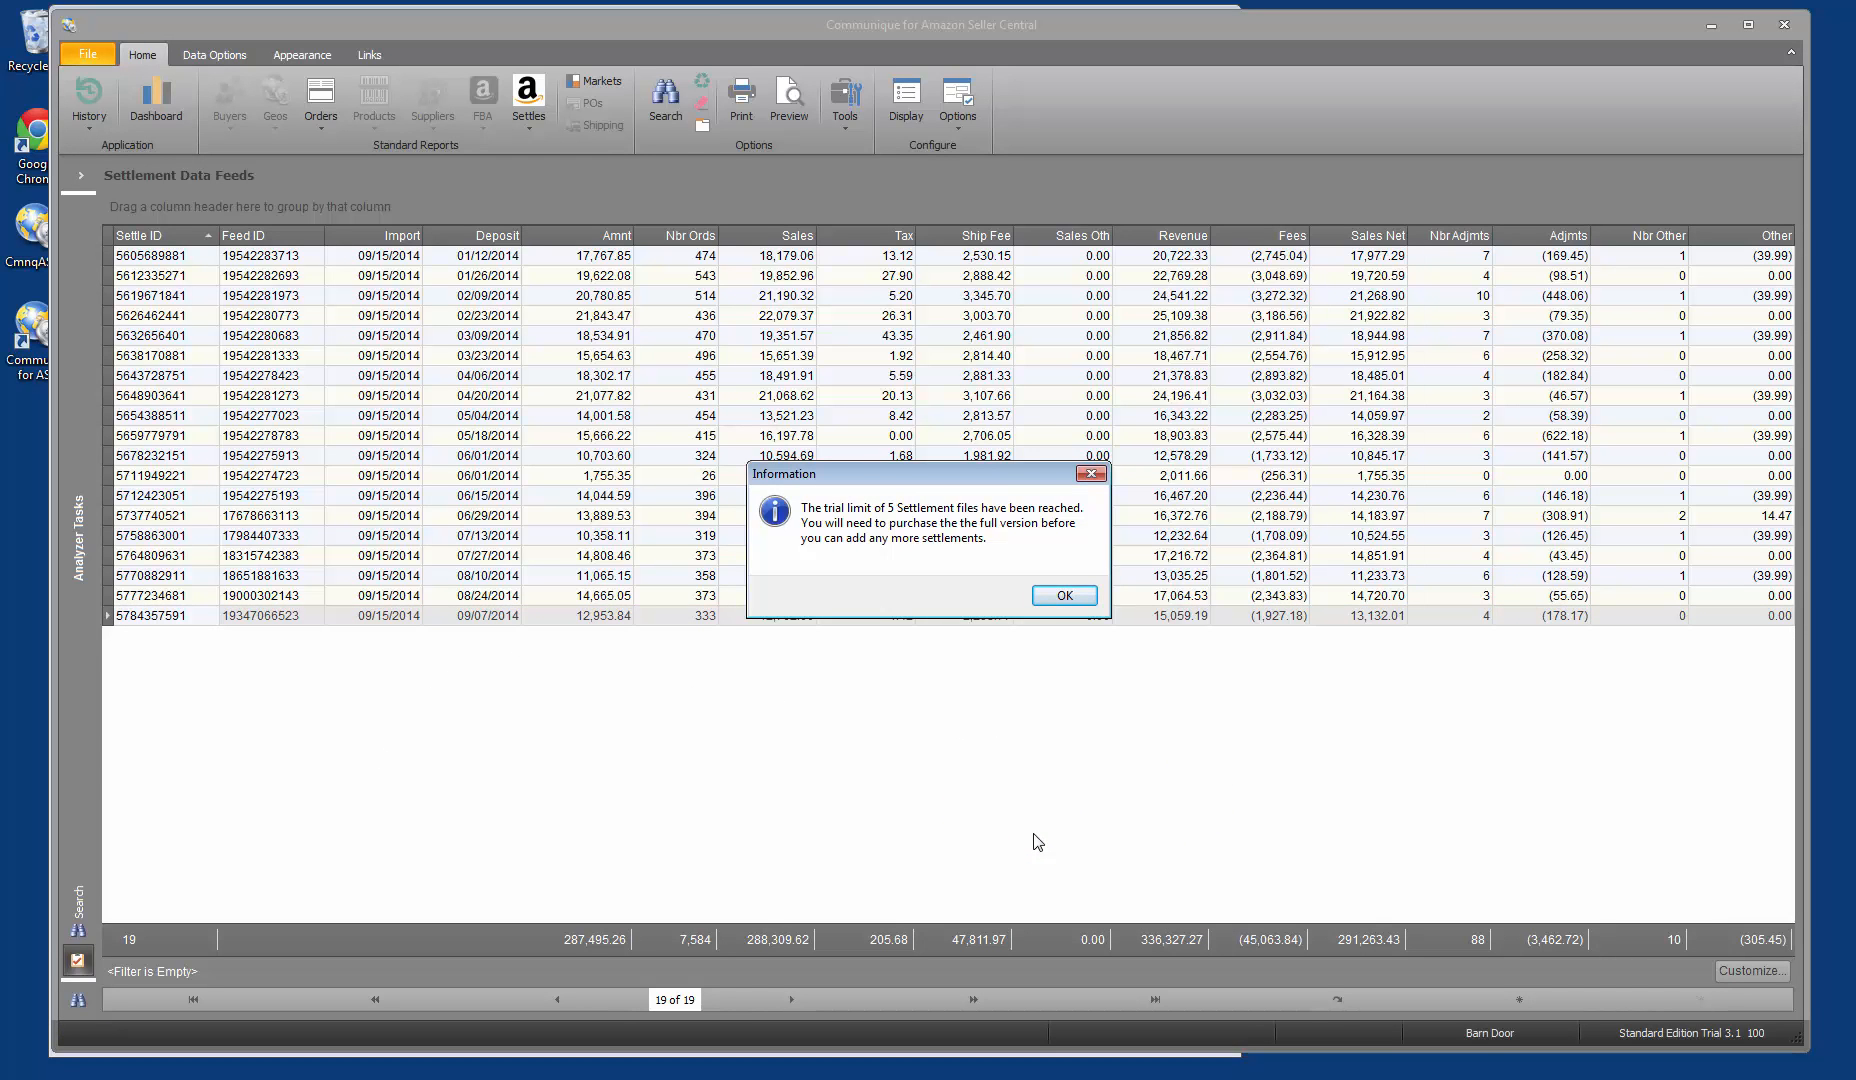
left_click(1062, 596)
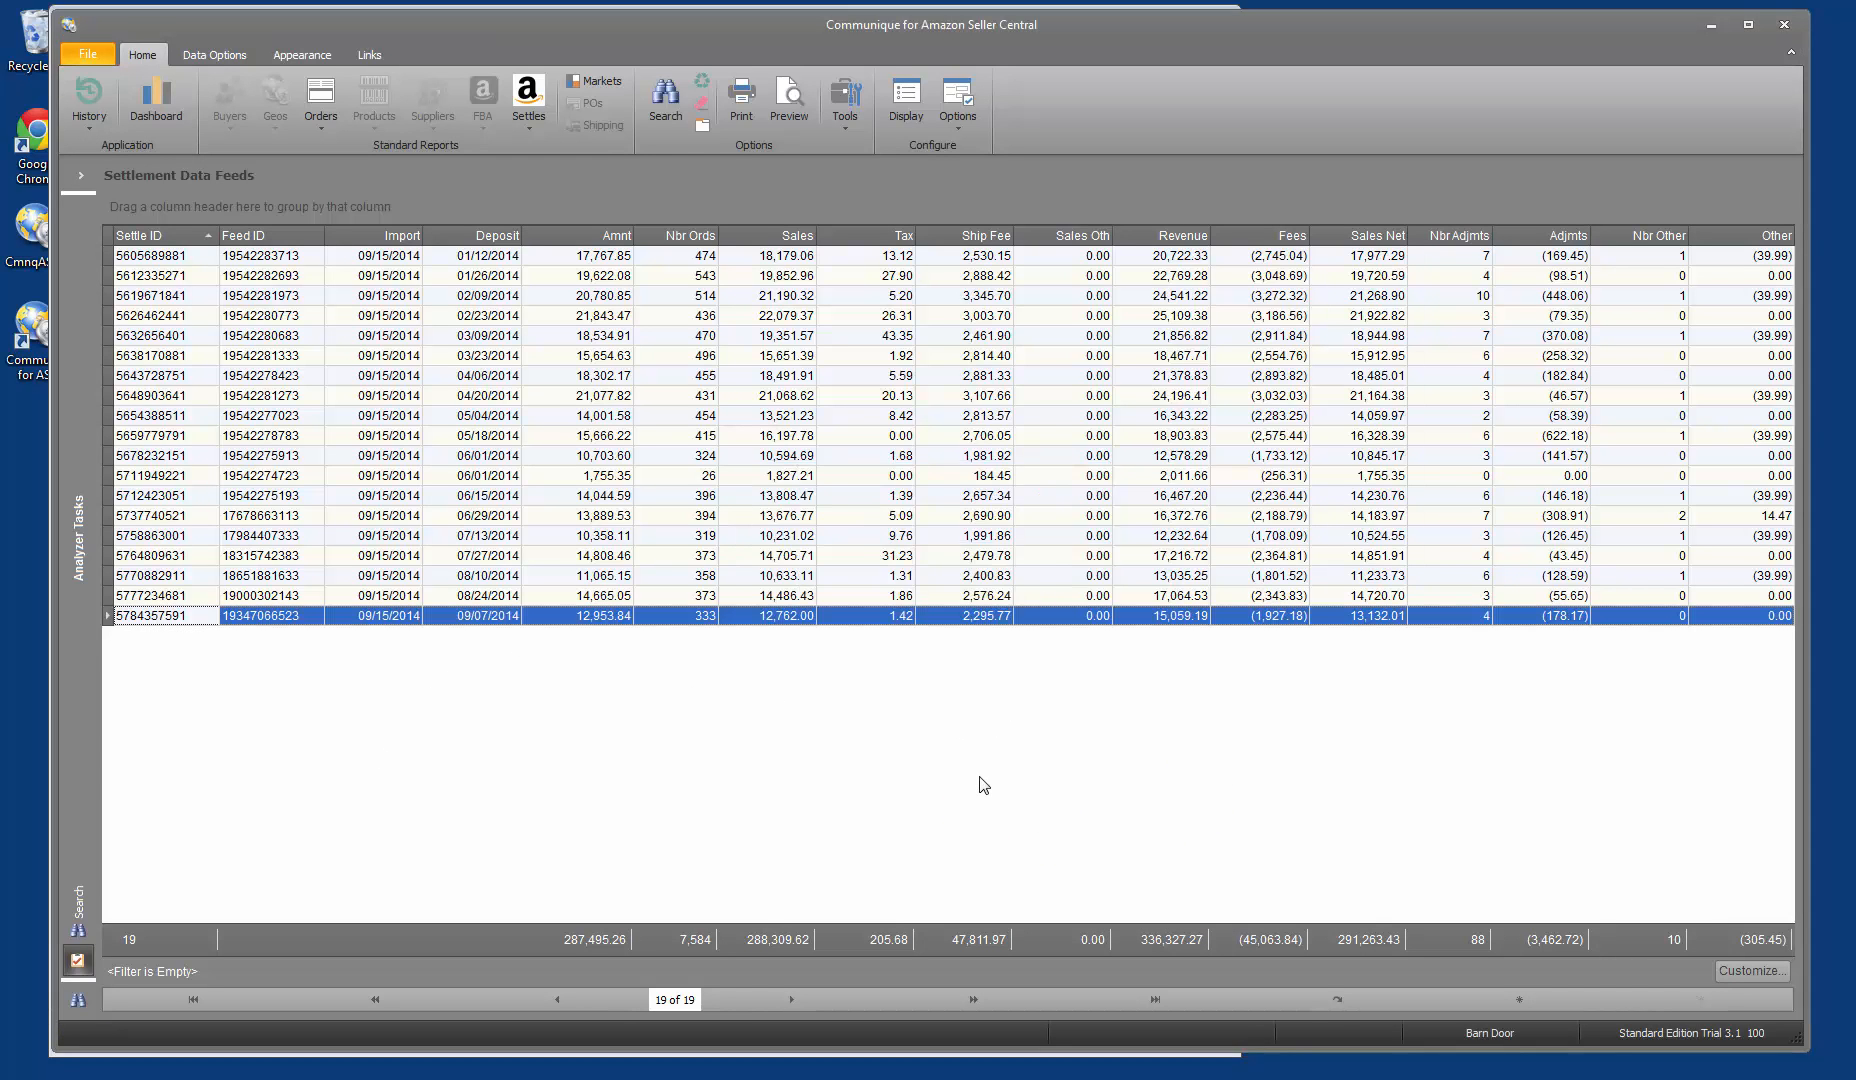